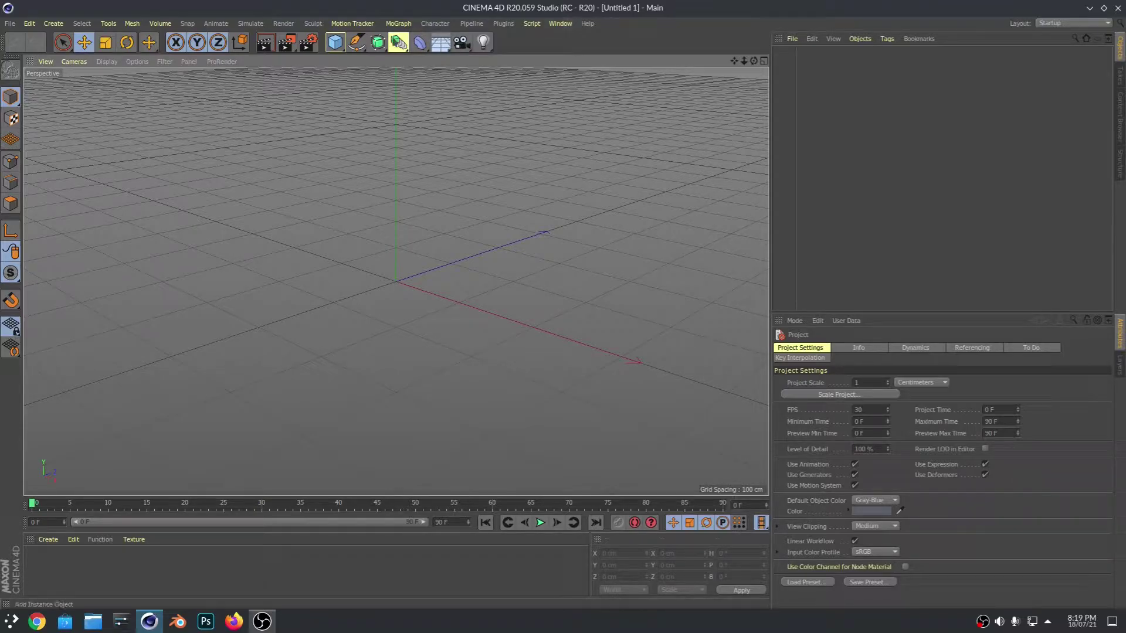
Add a MoText object to the empty scene.
click(404, 24)
click(405, 24)
click(398, 23)
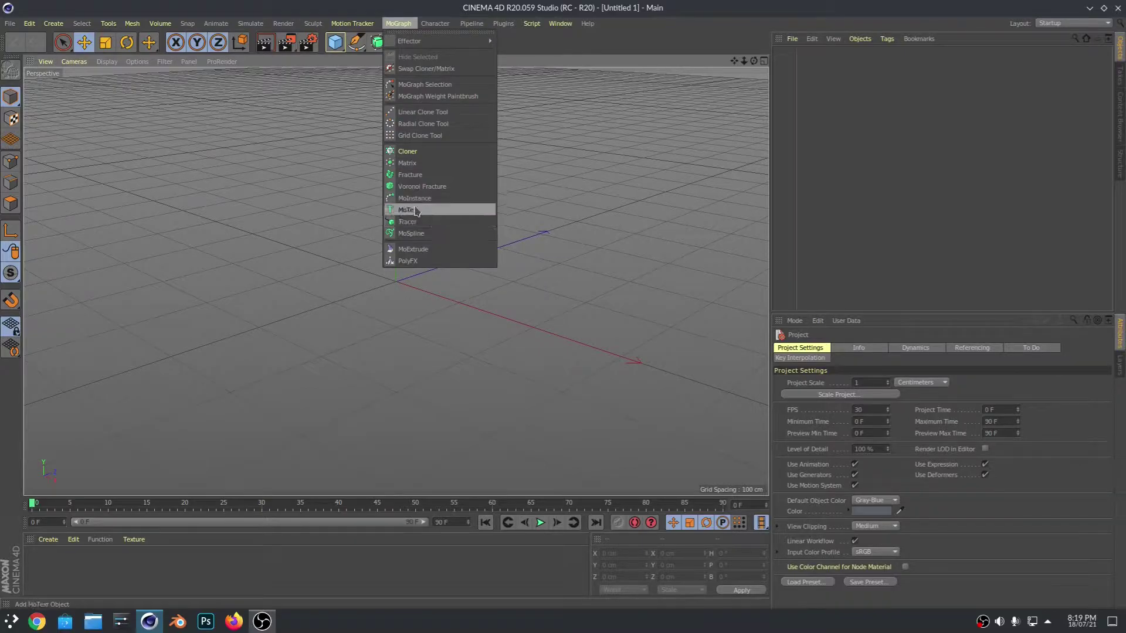
click(417, 208)
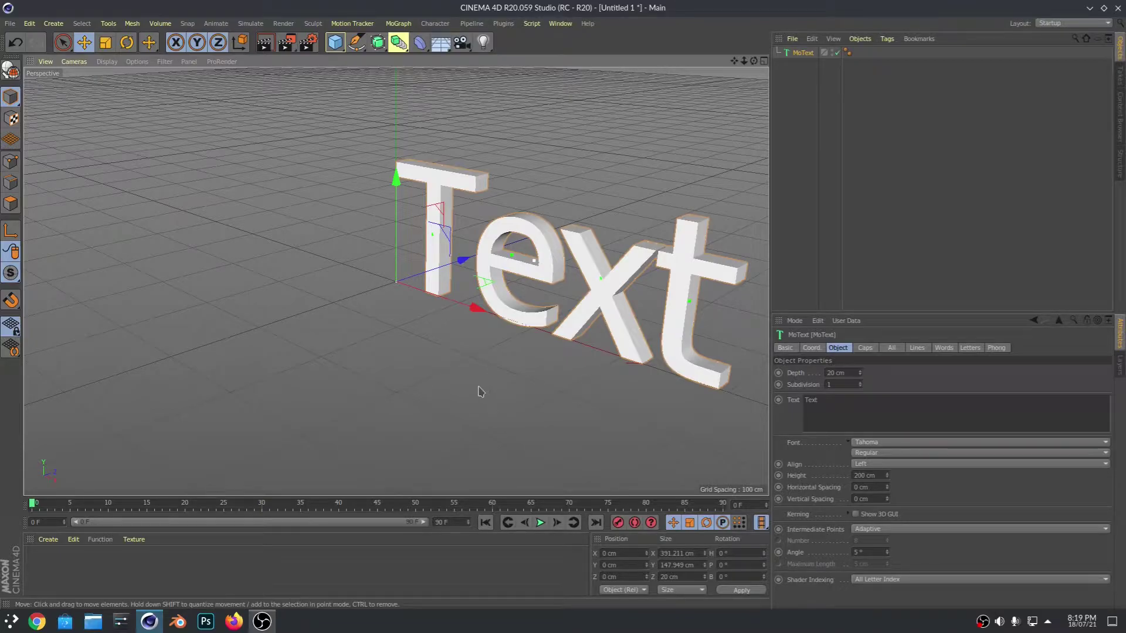
alt+drag(481, 391, 690, 410)
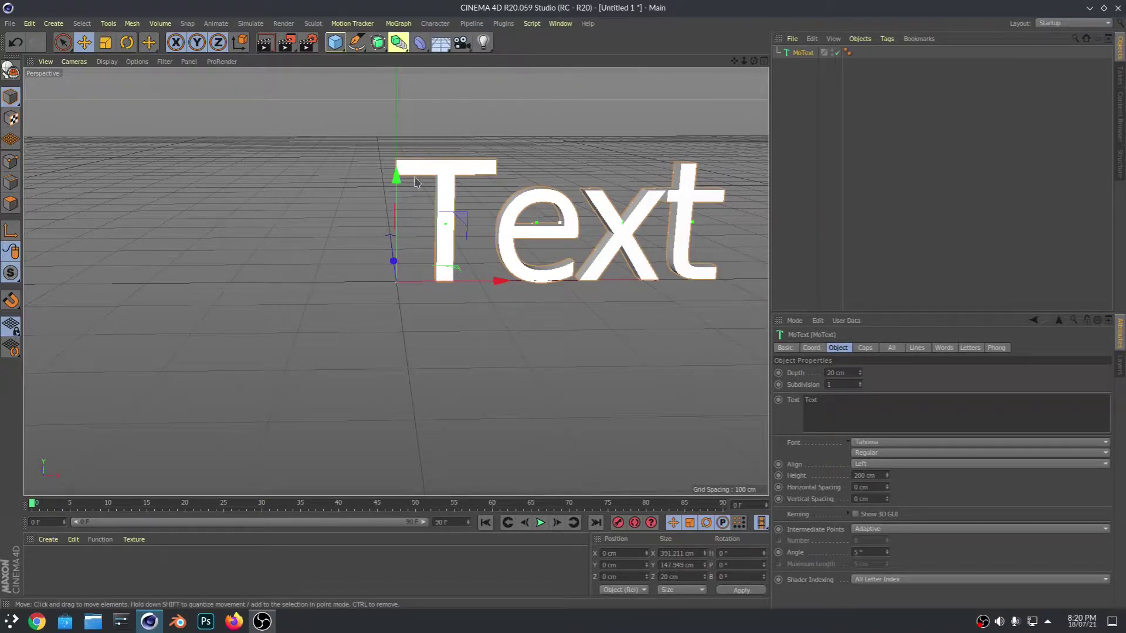
Set the text object's alignment to Middle.
click(425, 371)
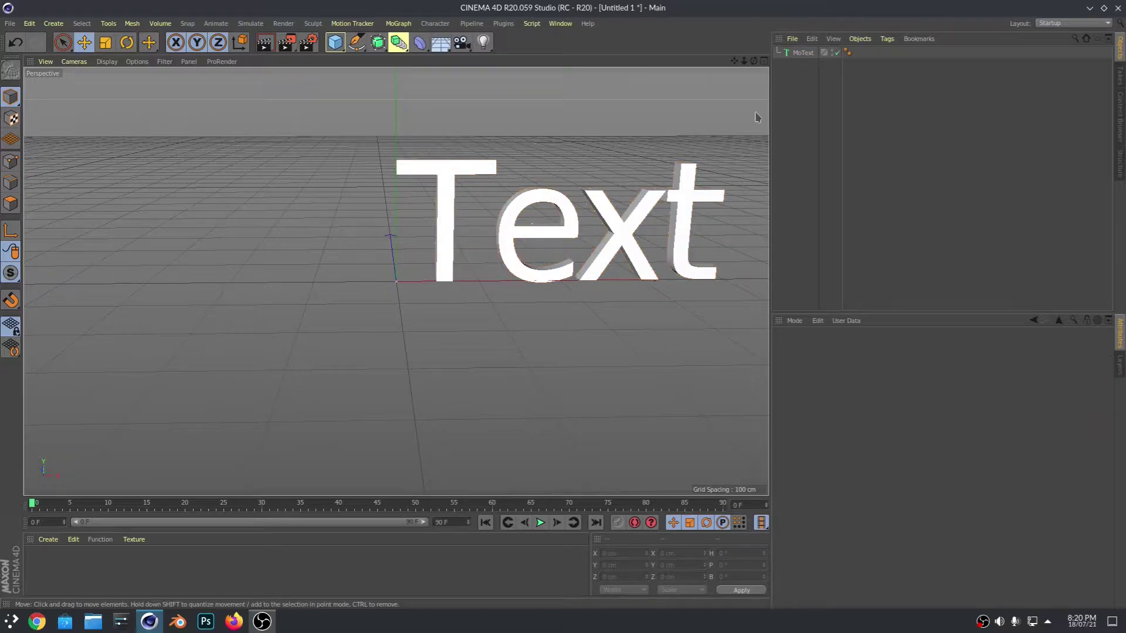
click(803, 53)
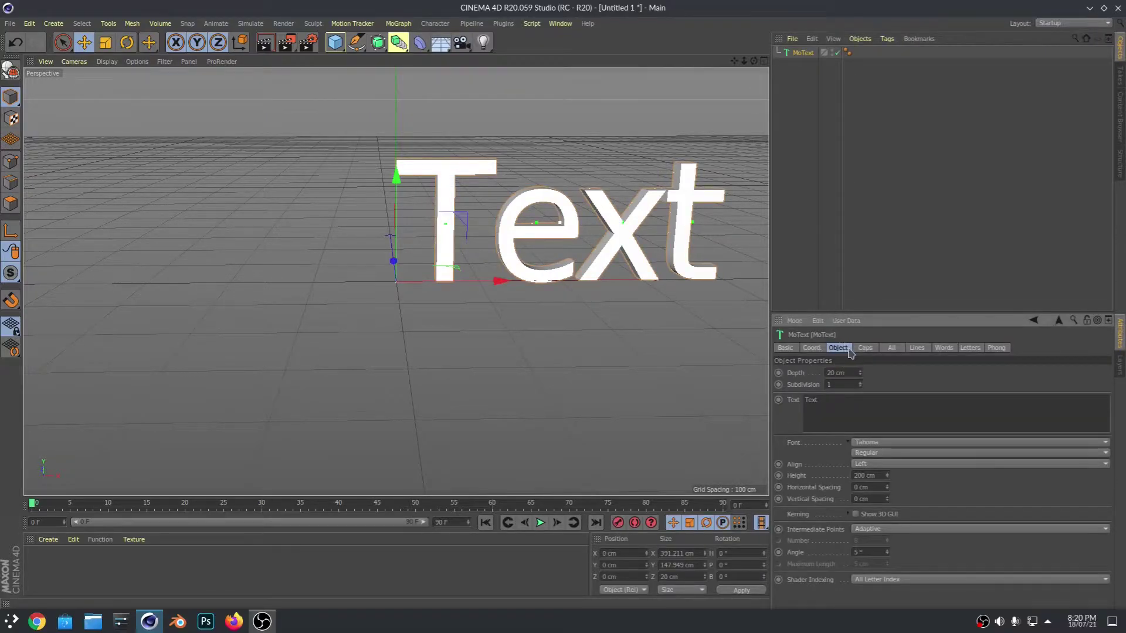
click(862, 465)
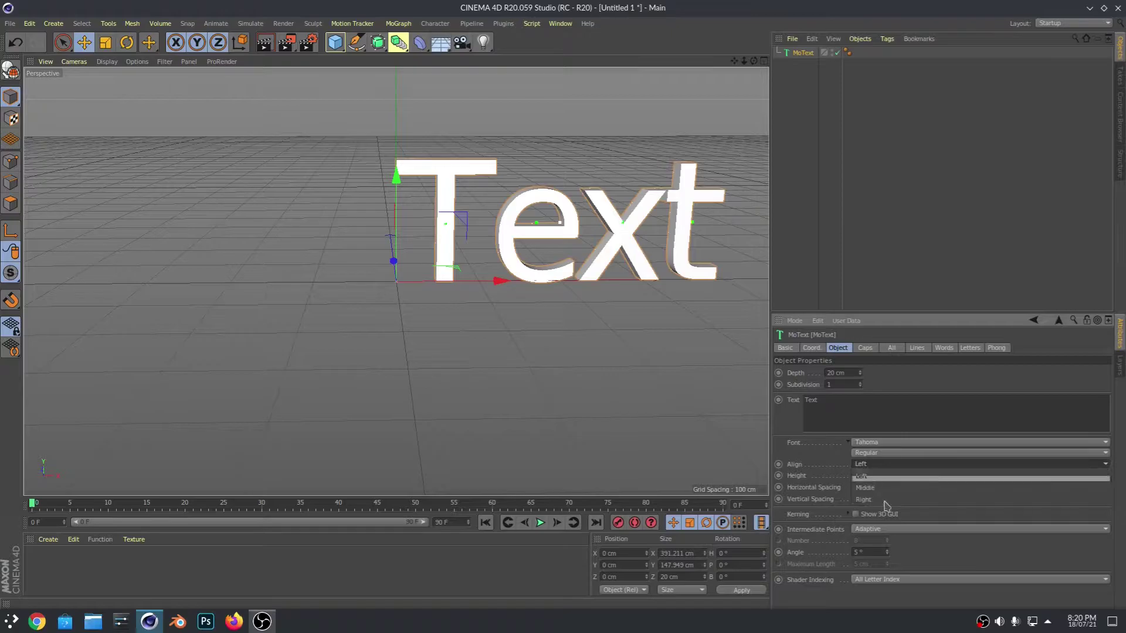
click(873, 490)
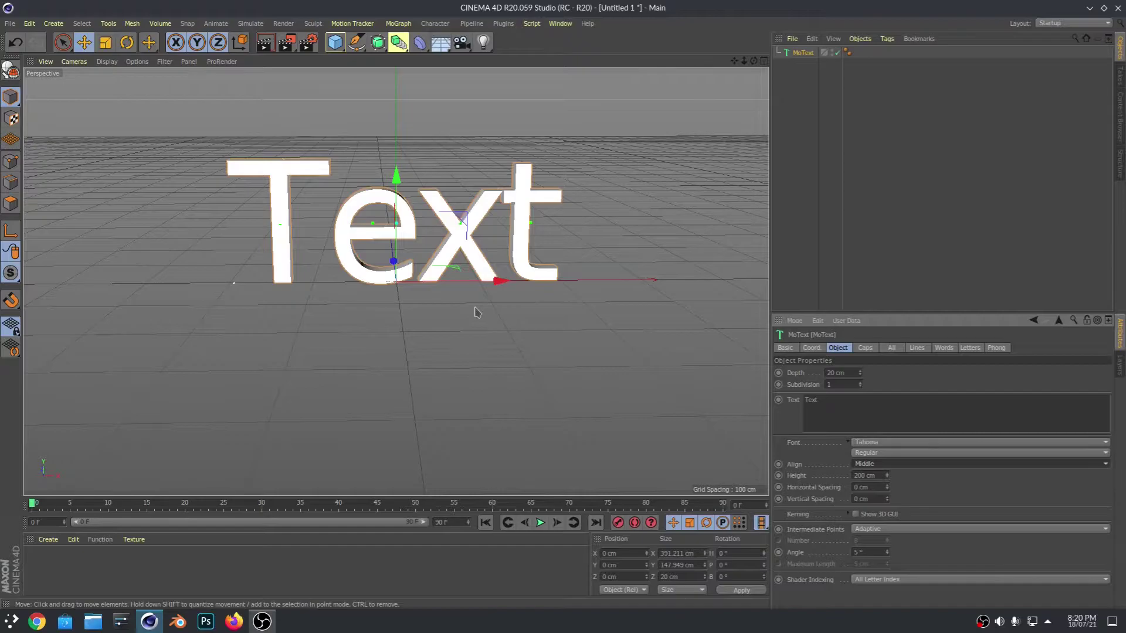
Examine the centred text in the perspective view from several positions and distances.
alt+middle_drag(476, 316, 594, 353)
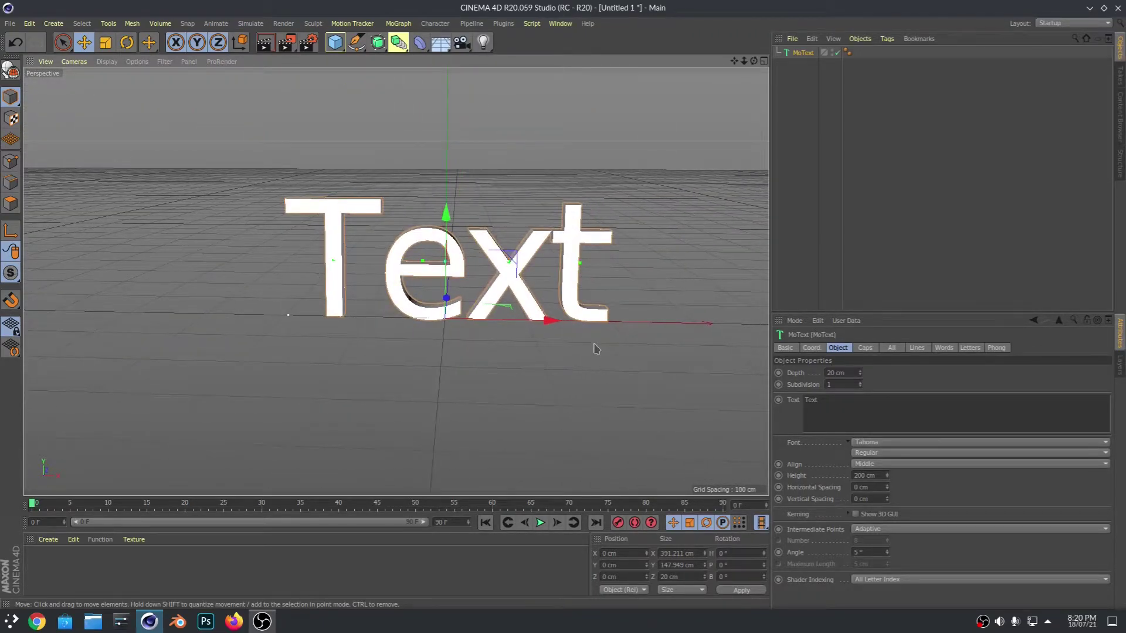
alt+middle_drag(396, 282, 469, 363)
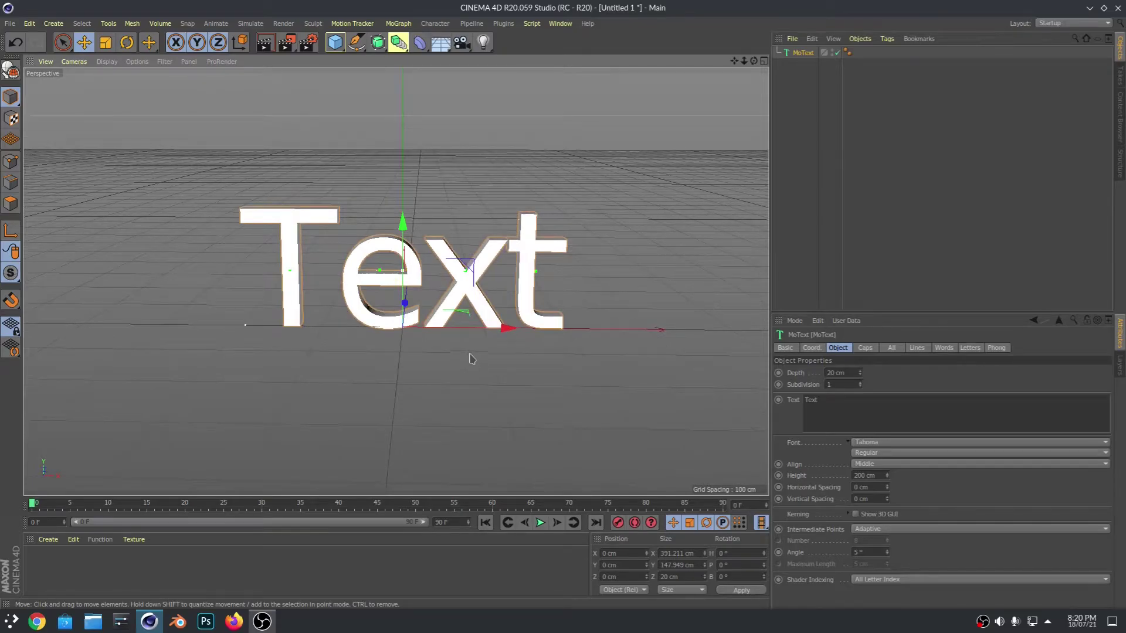
scroll(463, 341, up, 3)
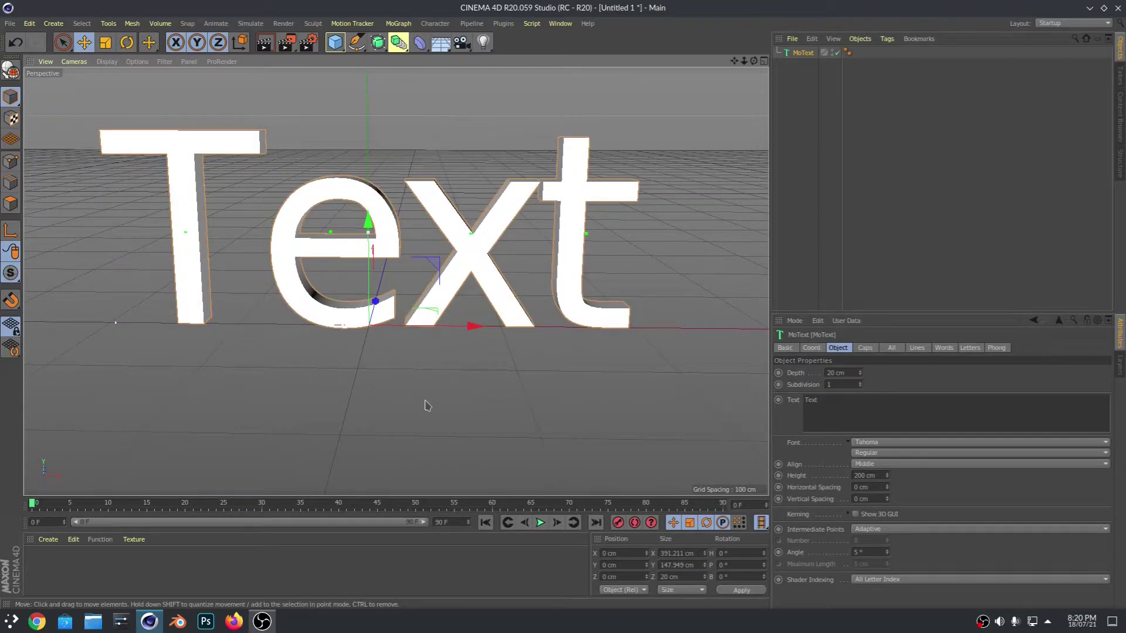
alt+middle_drag(417, 402, 469, 404)
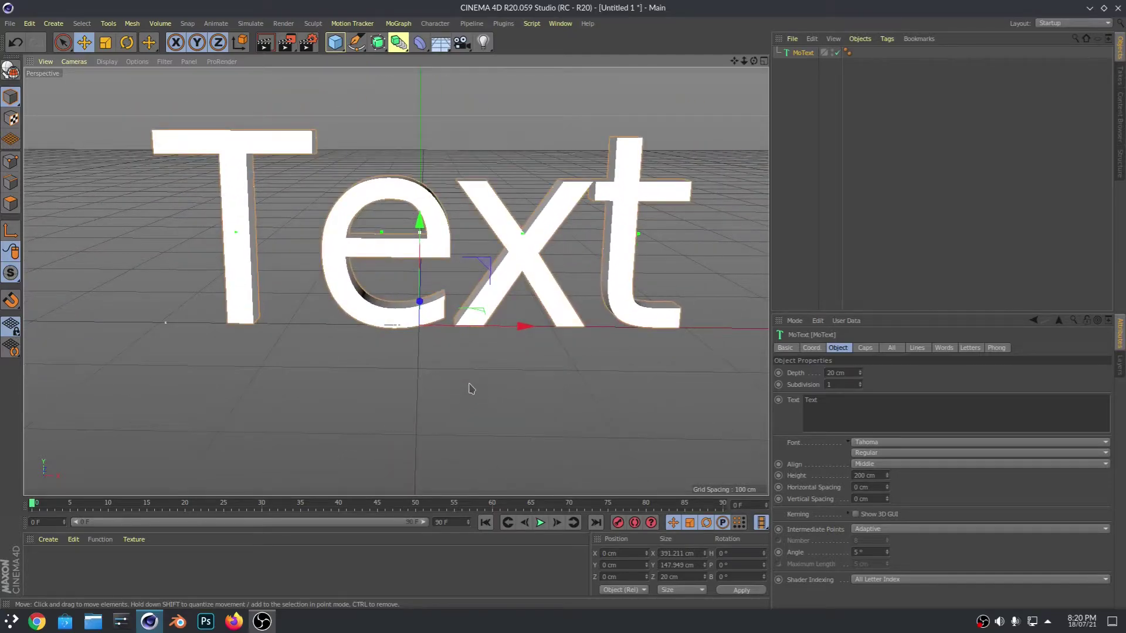
scroll(475, 276, down, 3)
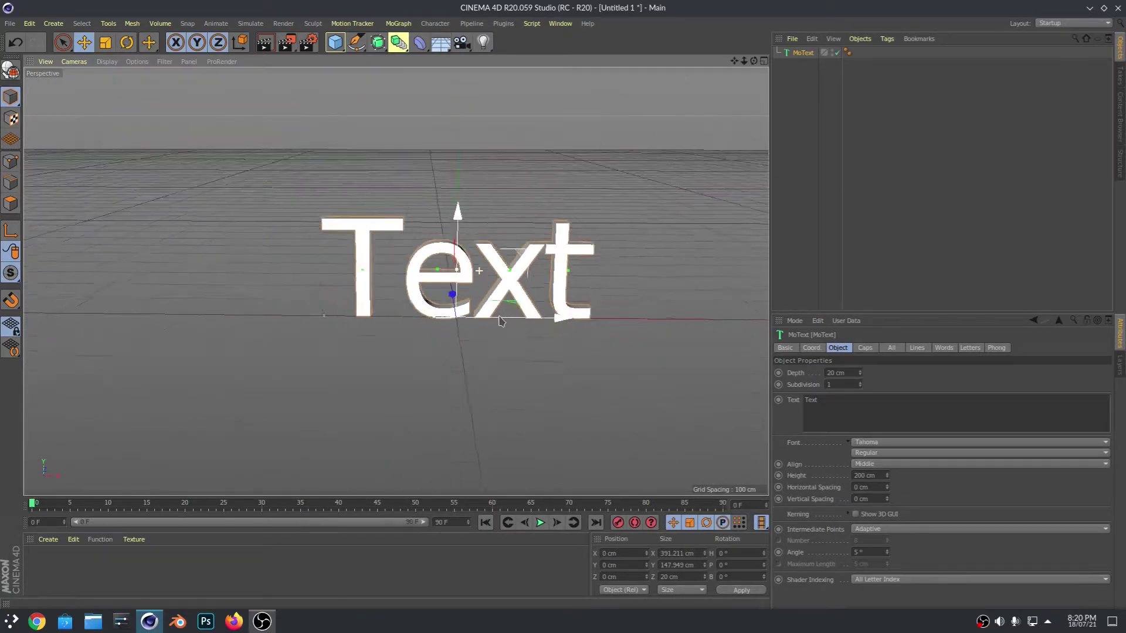
scroll(498, 321, up, 2)
scroll(495, 323, down, 2)
scroll(495, 323, up, 2)
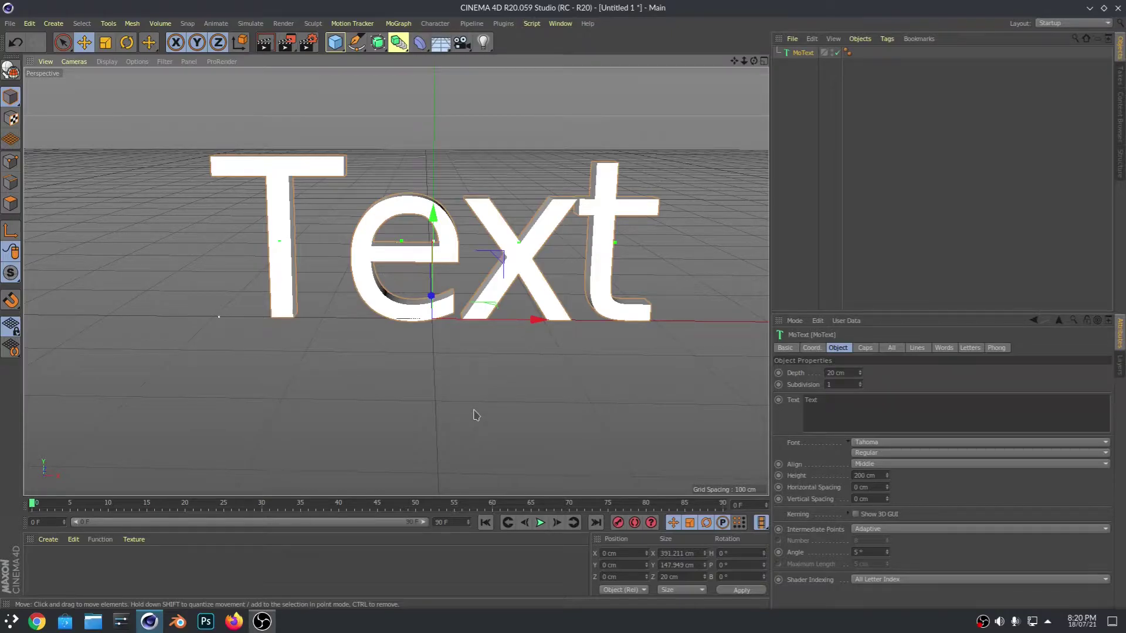
scroll(474, 413, down, 3)
scroll(473, 410, up, 4)
scroll(474, 410, down, 3)
scroll(473, 411, up, 3)
scroll(520, 328, up, 1)
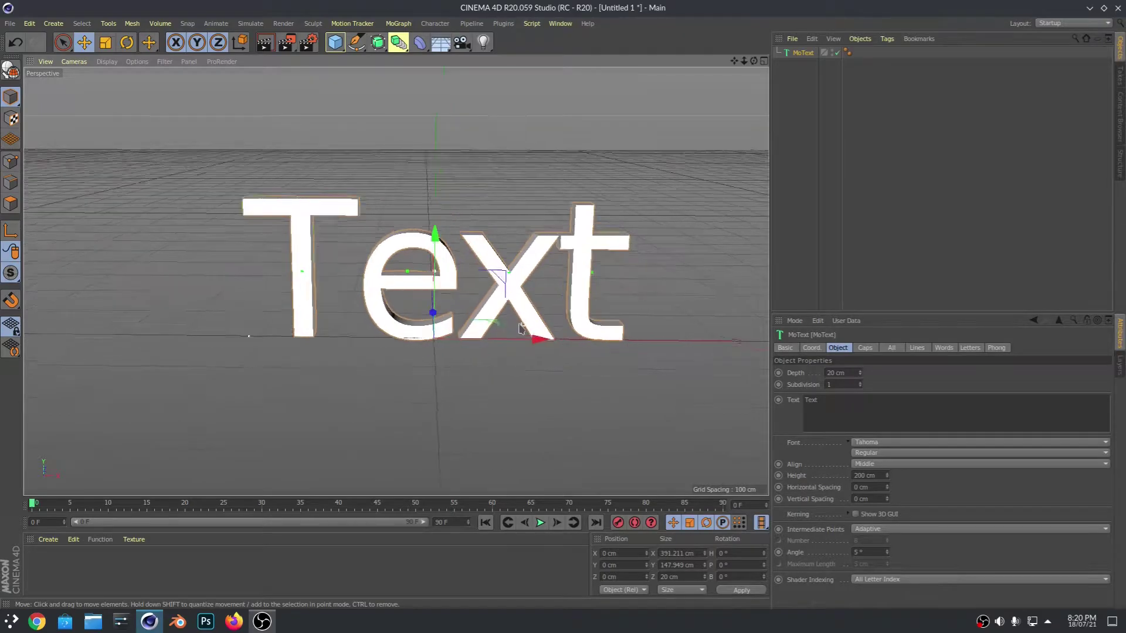
scroll(520, 329, up, 2)
scroll(500, 395, up, 1)
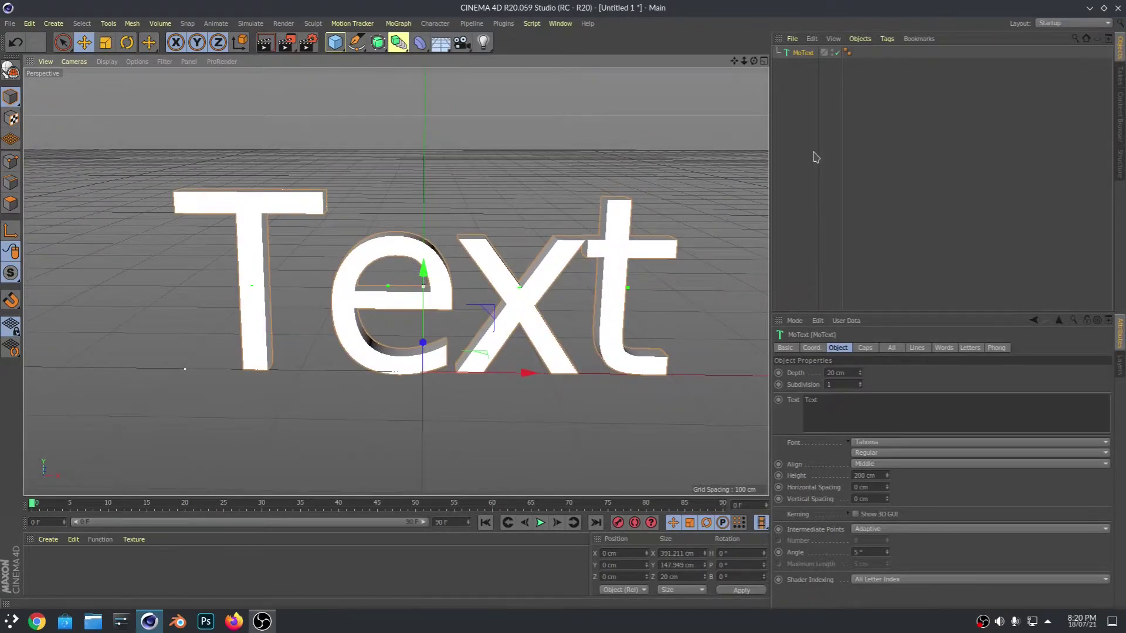
Replace the text object's wording with "SPAZ".
double_click(821, 400)
click(829, 398)
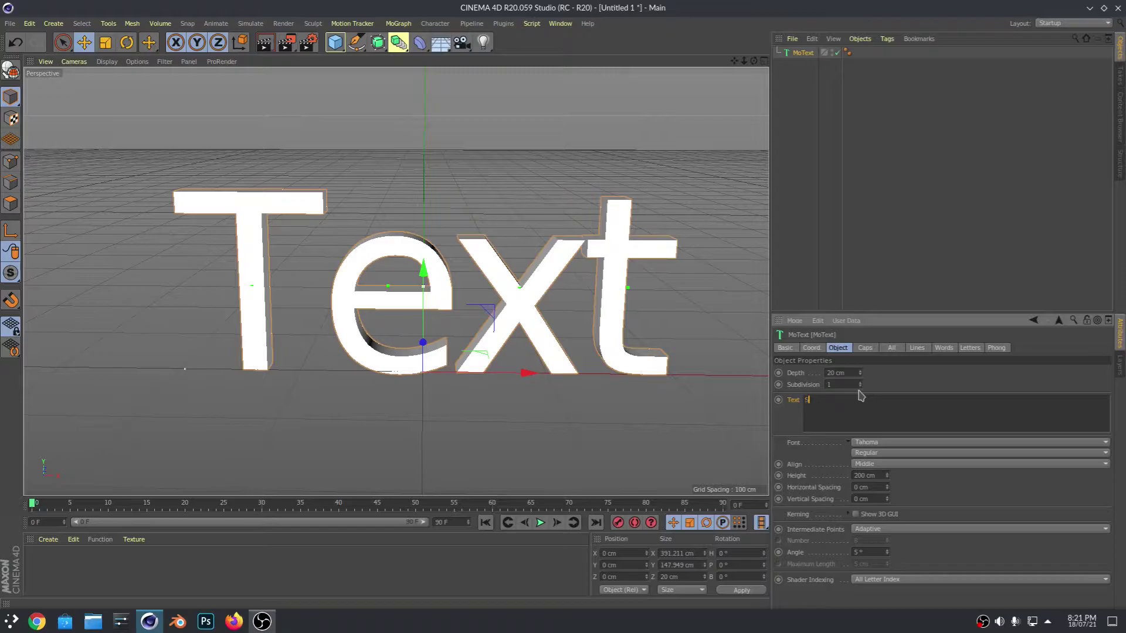
click(641, 430)
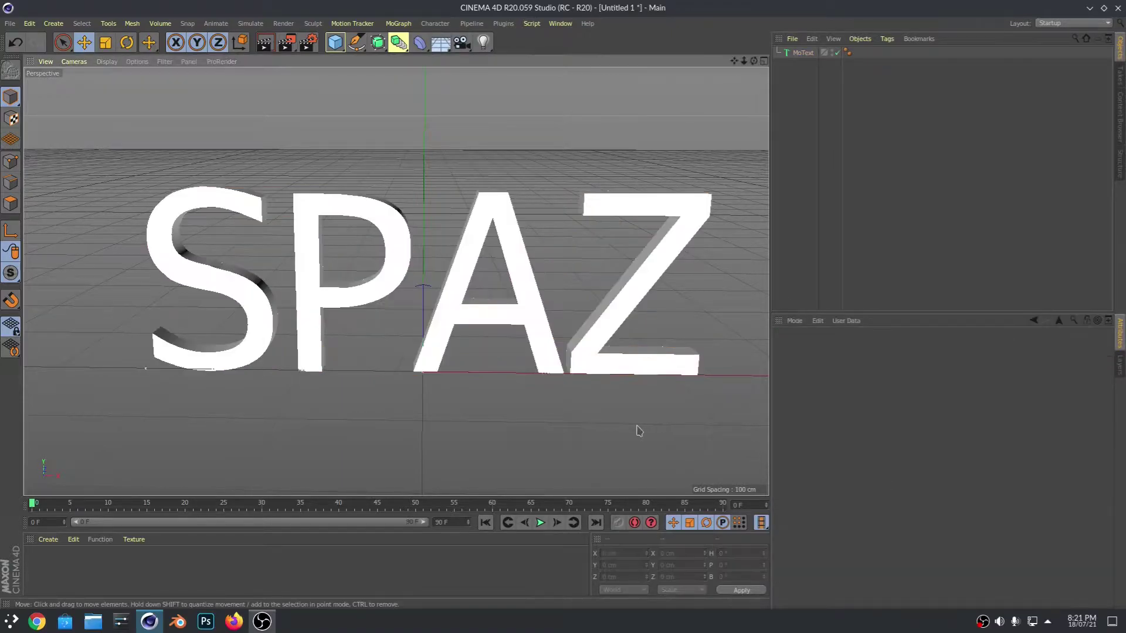
Change the text object's font to DragonForcE.
click(803, 53)
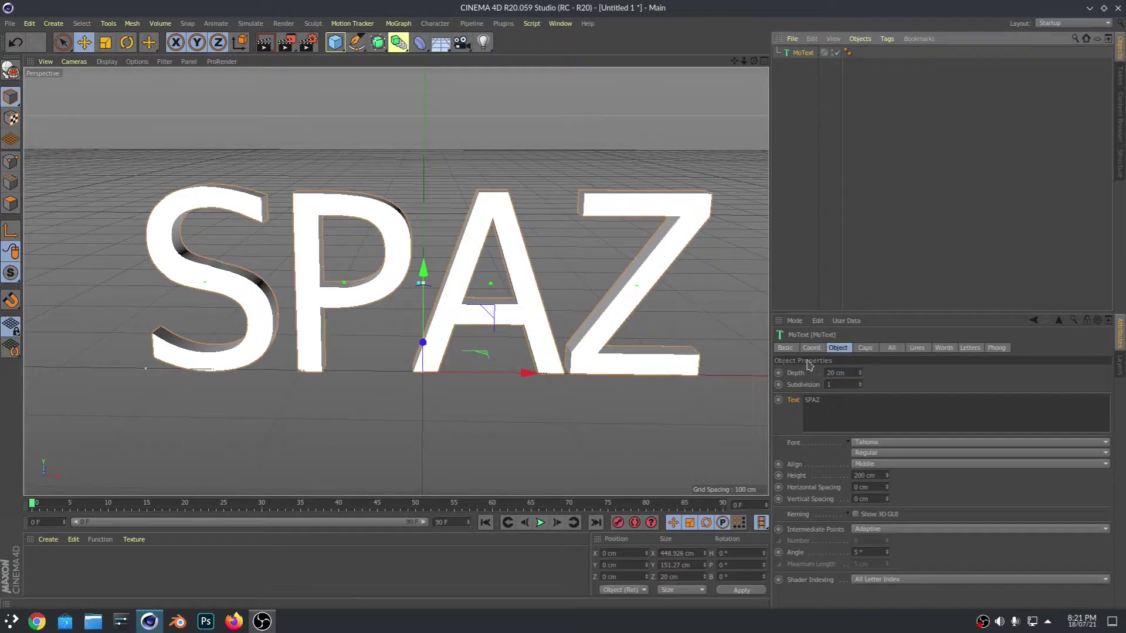
click(871, 443)
click(846, 446)
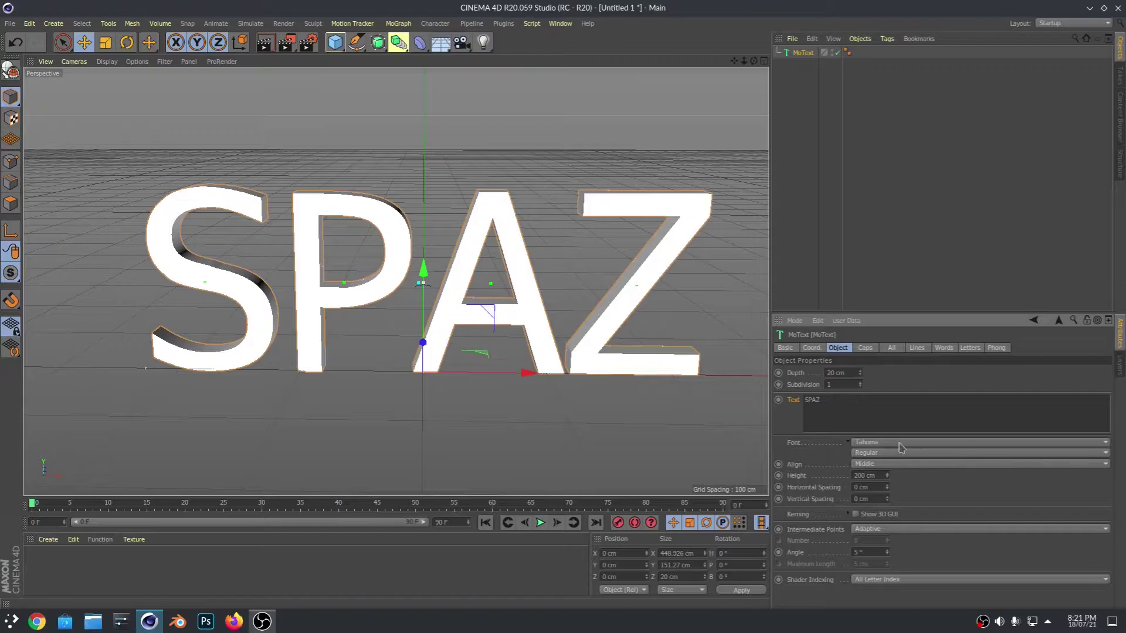
click(855, 446)
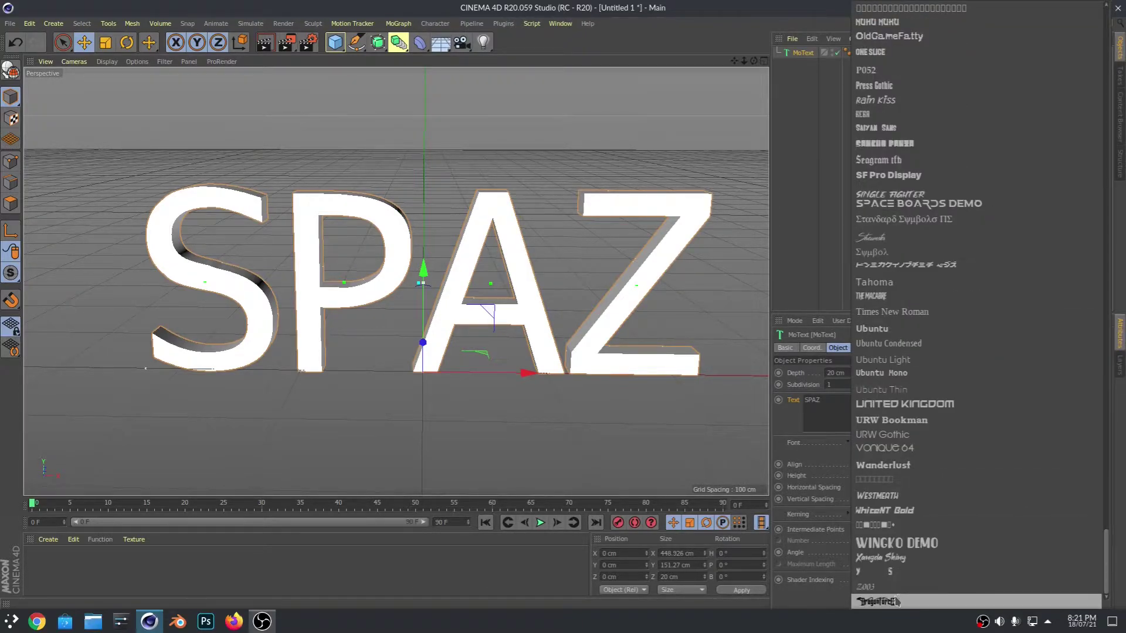
click(895, 602)
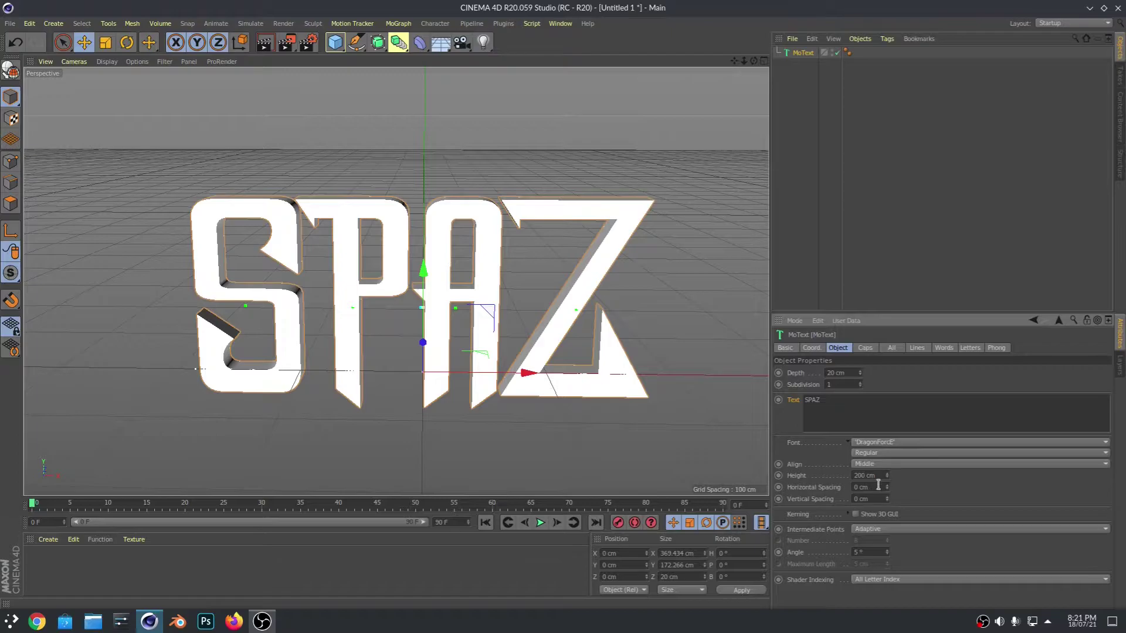
Set the text's horizontal spacing to 13 cm and its extrusion depth to 70 cm.
mouse_move(886, 489)
mouse_down()
mouse_move(886, 463)
mouse_move(887, 476)
mouse_up()
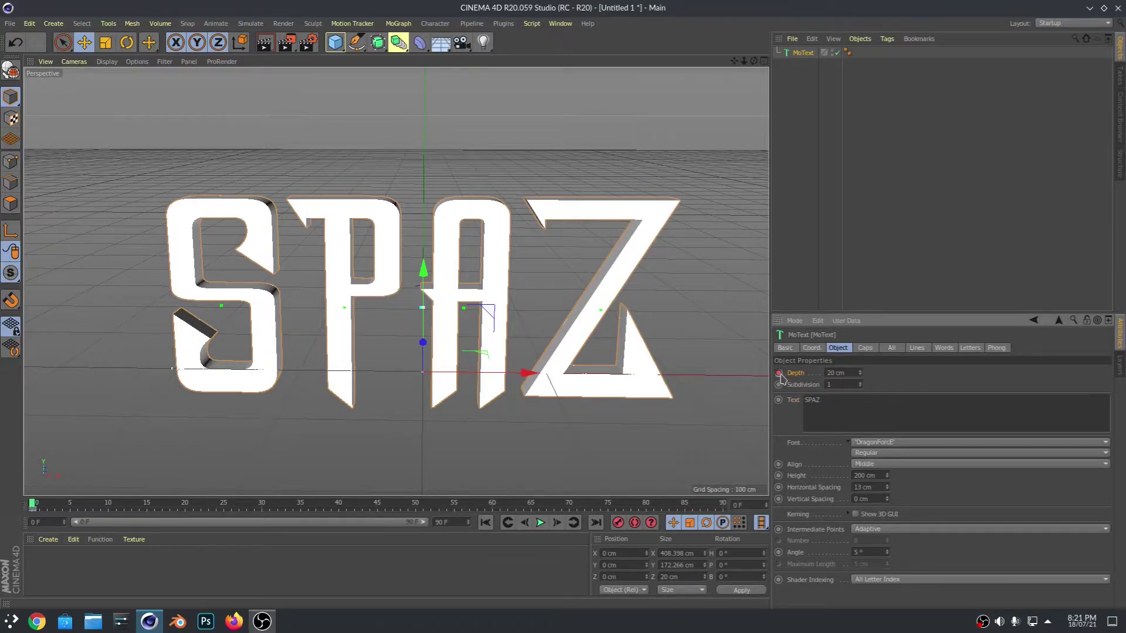
click(861, 374)
drag(860, 375, 861, 399)
drag(860, 373, 861, 465)
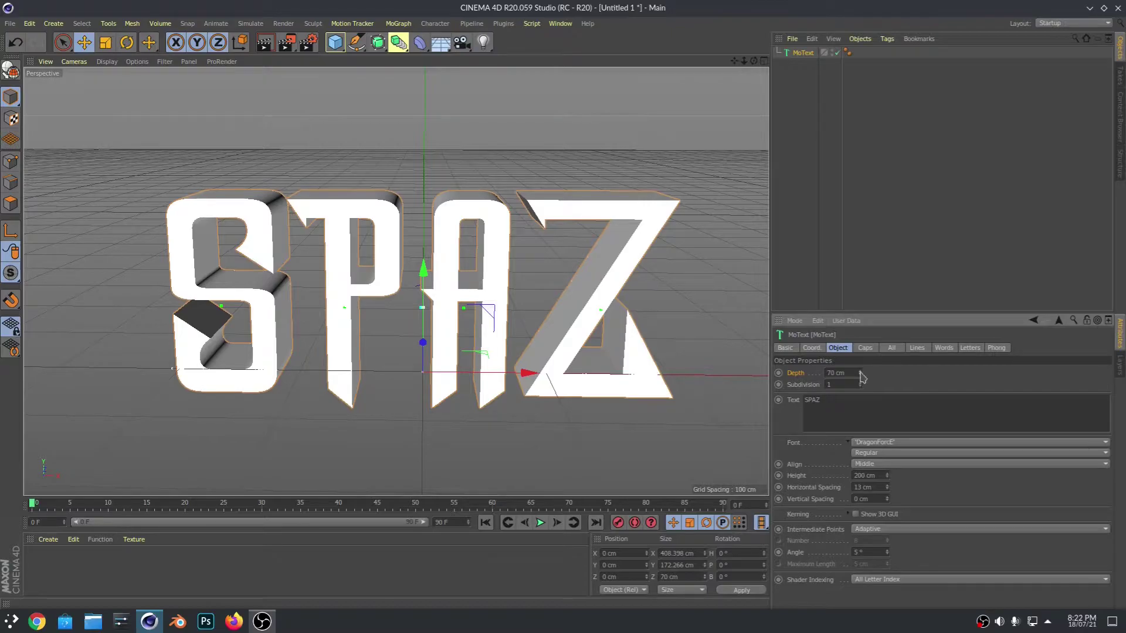
alt+drag(480, 421, 419, 430)
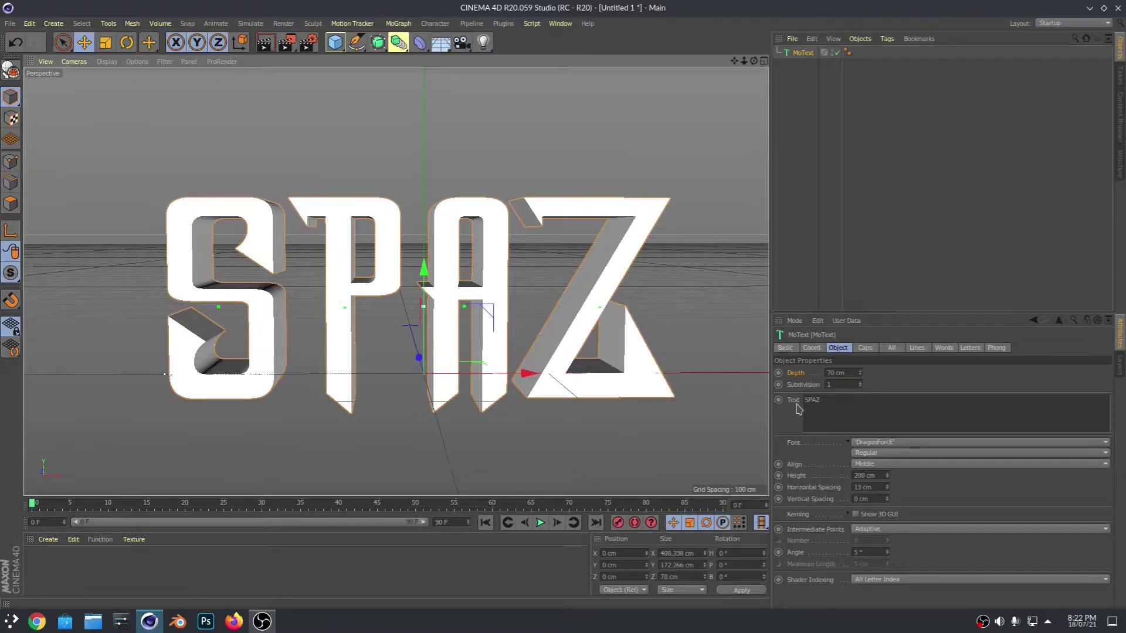
Change the text's start cap to Fillet Cap to bevel the front edges of the letters.
click(866, 348)
alt+drag(722, 262, 640, 284)
scroll(641, 284, up, 6)
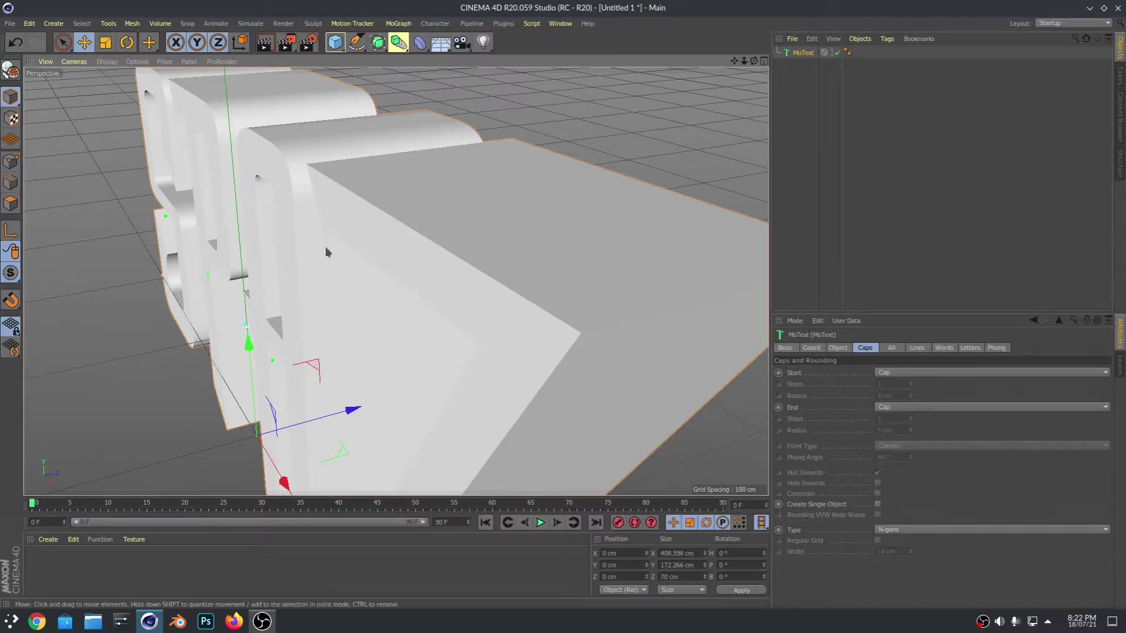
alt+right_drag(598, 92, 651, 95)
alt+drag(653, 96, 680, 97)
click(910, 373)
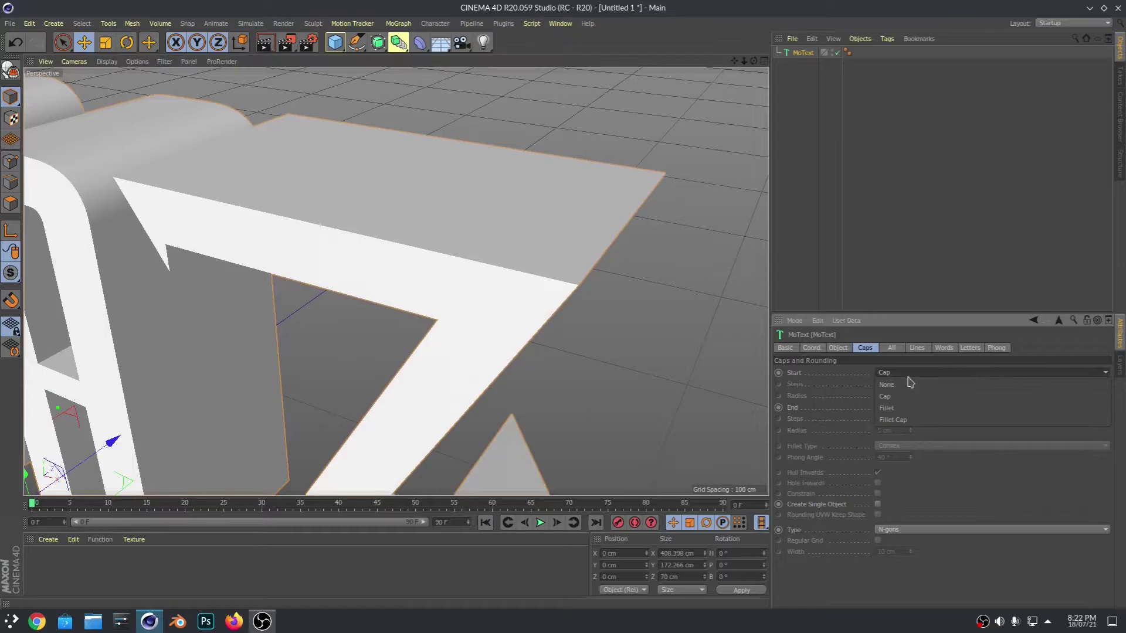
click(900, 421)
Examine the fillet on the letters' front edges from the side, from the front and close up.
alt+drag(687, 129, 570, 163)
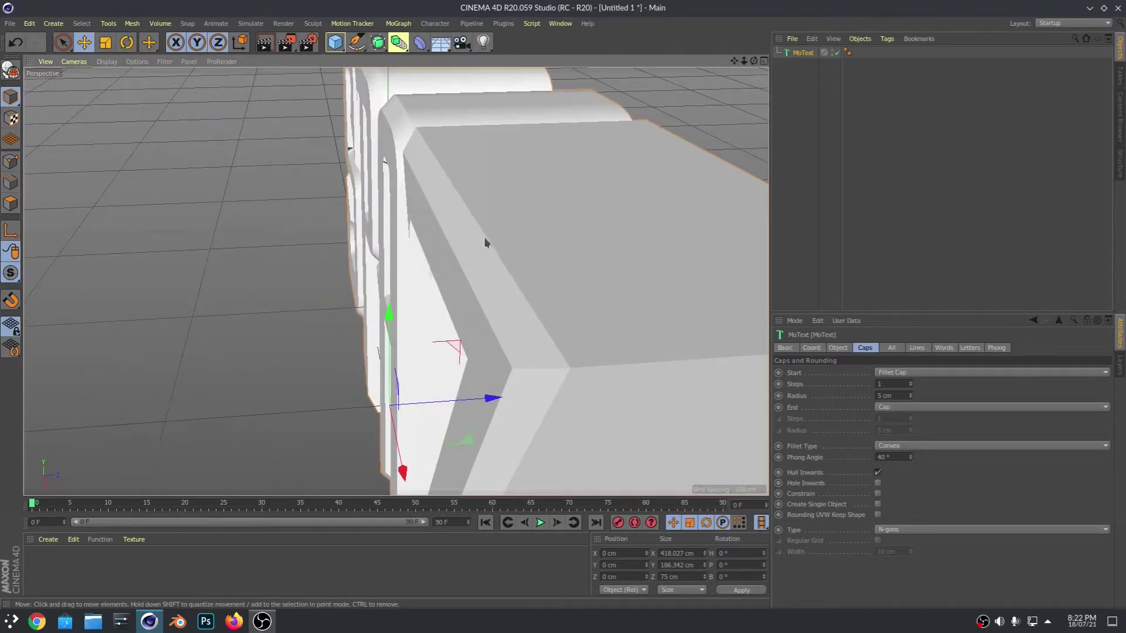
alt+drag(725, 111, 465, 425)
scroll(508, 342, up, 3)
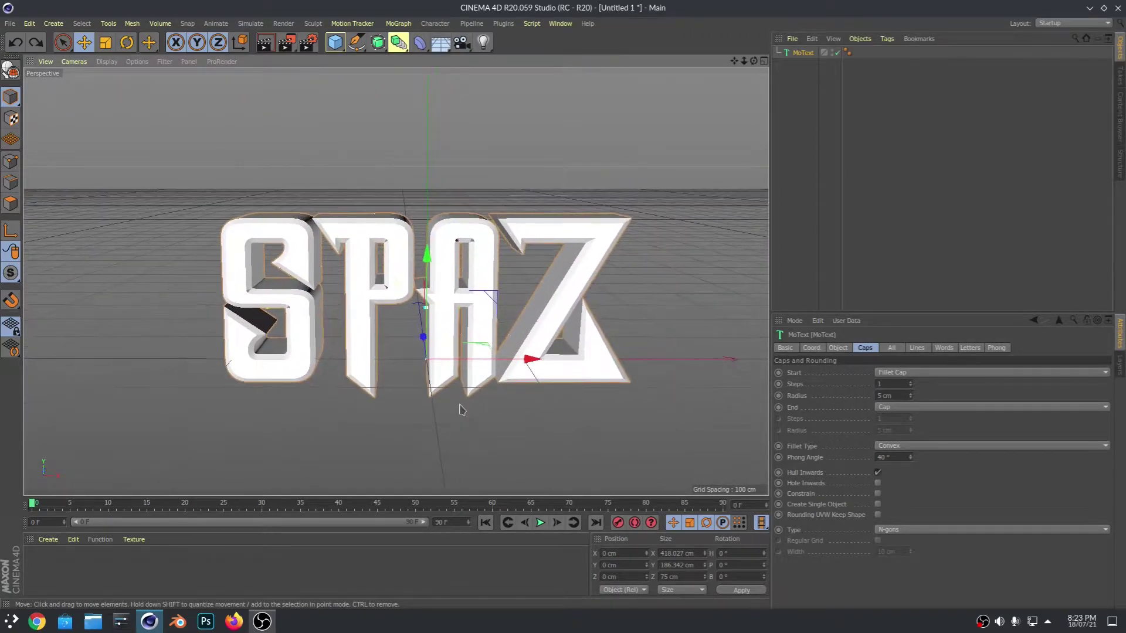
scroll(458, 405, up, 3)
scroll(454, 388, up, 5)
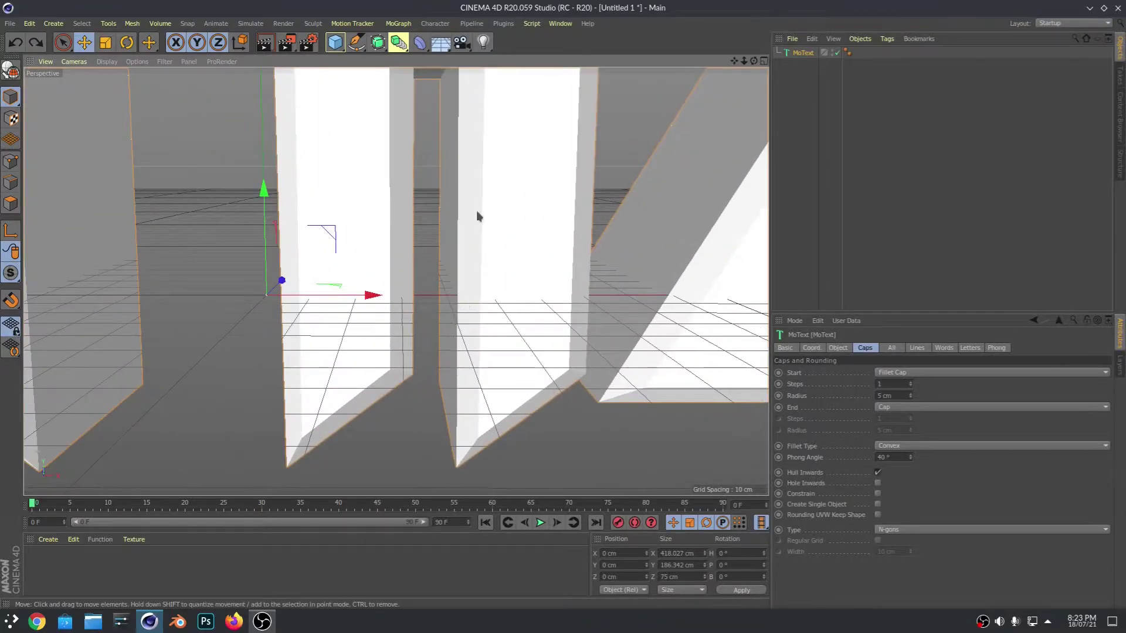
scroll(491, 351, down, 3)
scroll(490, 381, down, 4)
scroll(510, 399, up, 2)
scroll(517, 404, down, 2)
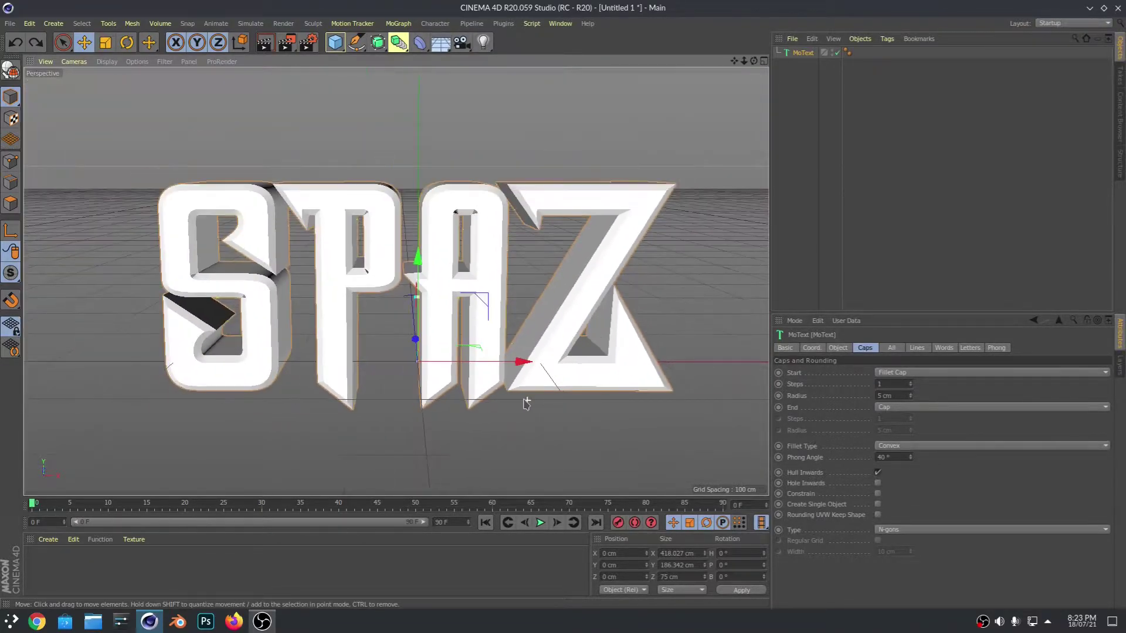
Change the text's end cap to Fillet Cap to bevel the back edges of the letters.
alt+drag(676, 355, 530, 312)
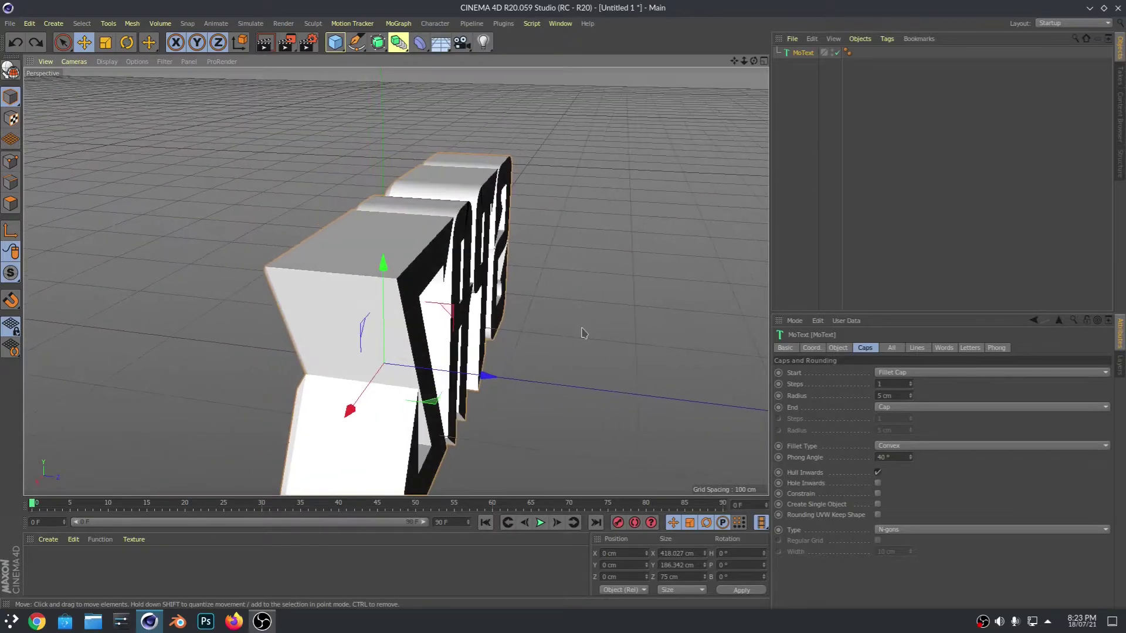
click(905, 407)
click(903, 422)
click(892, 406)
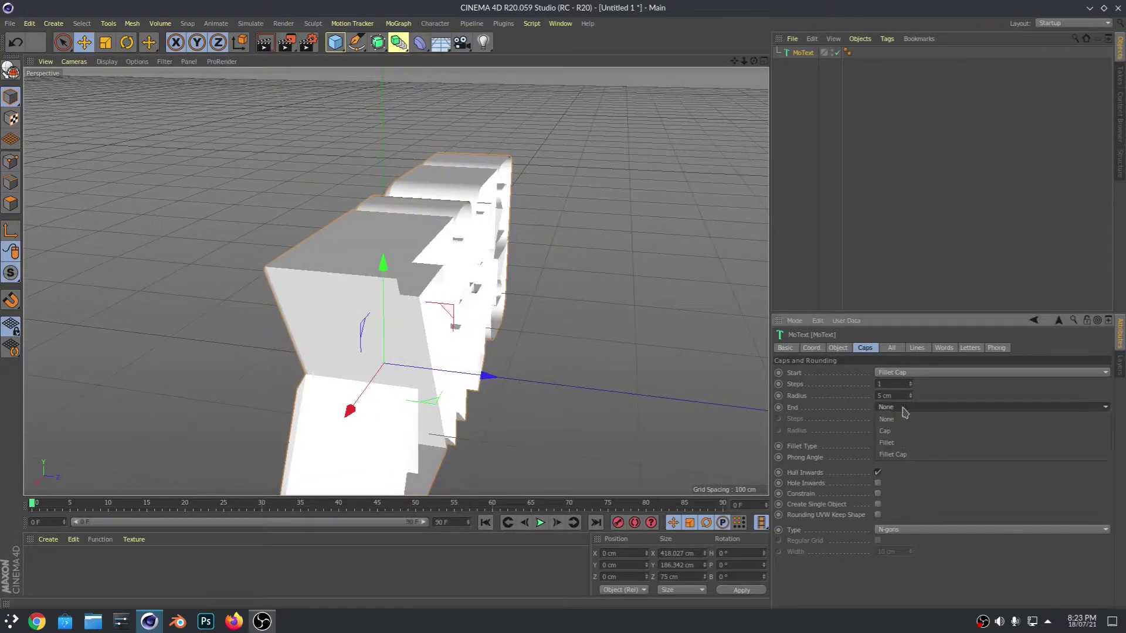
click(892, 452)
alt+drag(614, 322, 568, 446)
drag(652, 267, 654, 269)
drag(670, 215, 669, 234)
key(ctrl+z)
Set the start cap's fillet to 100 steps and a radius of 3 cm.
scroll(539, 263, up, 1)
scroll(542, 269, up, 2)
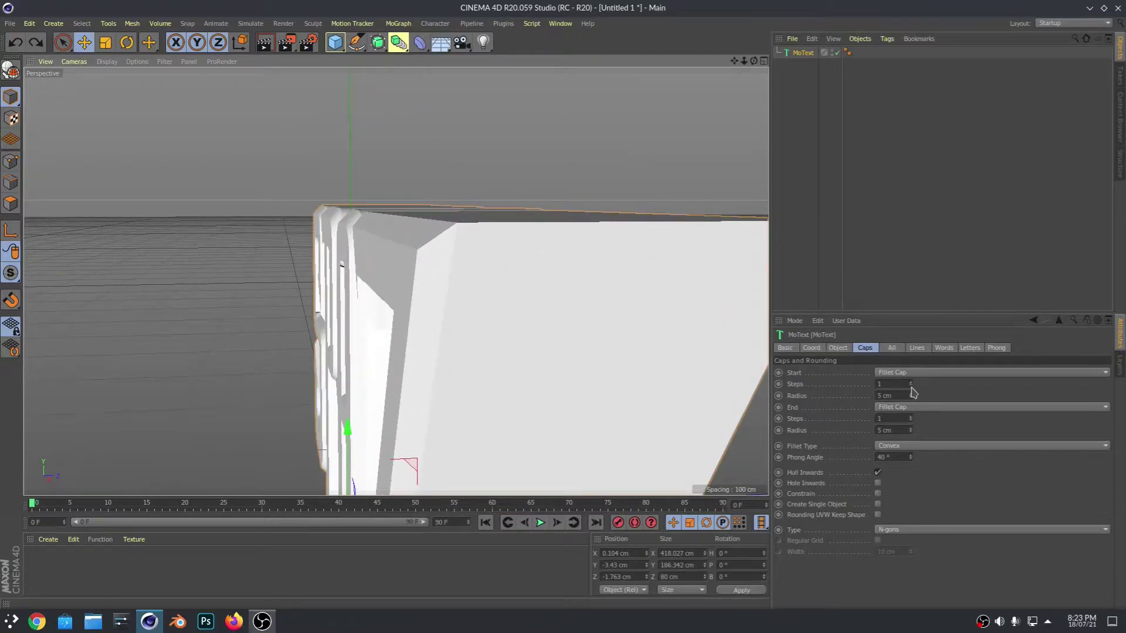
drag(910, 385, 910, 375)
alt+drag(558, 354, 655, 159)
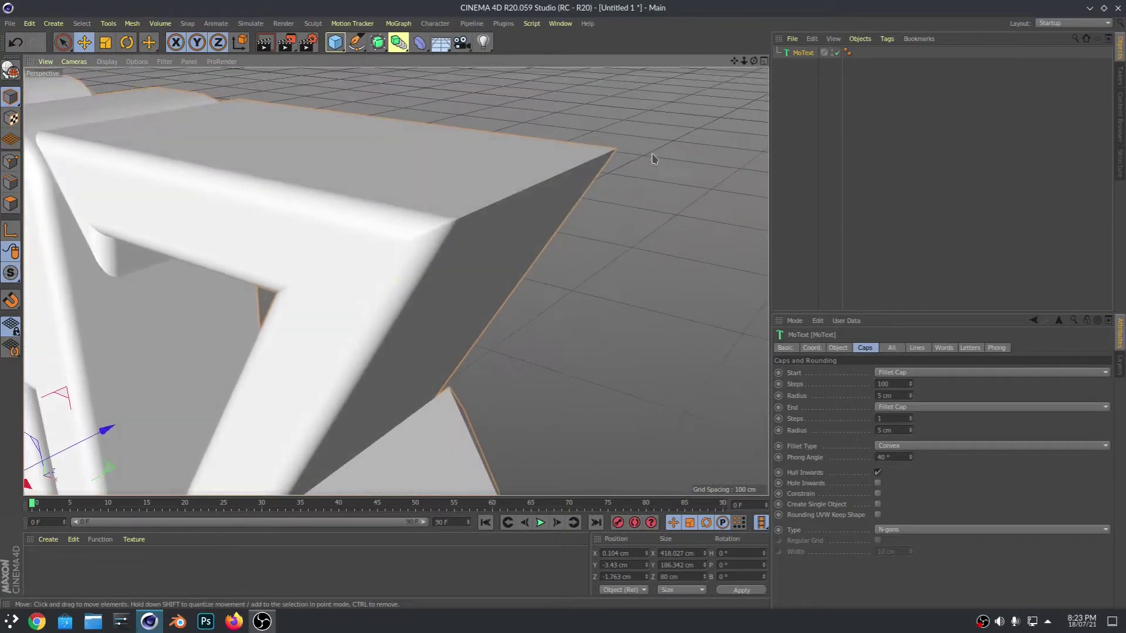
mouse_move(910, 398)
mouse_down()
mouse_move(910, 428)
mouse_move(910, 415)
mouse_up()
alt+drag(692, 329, 660, 368)
scroll(638, 359, down, 4)
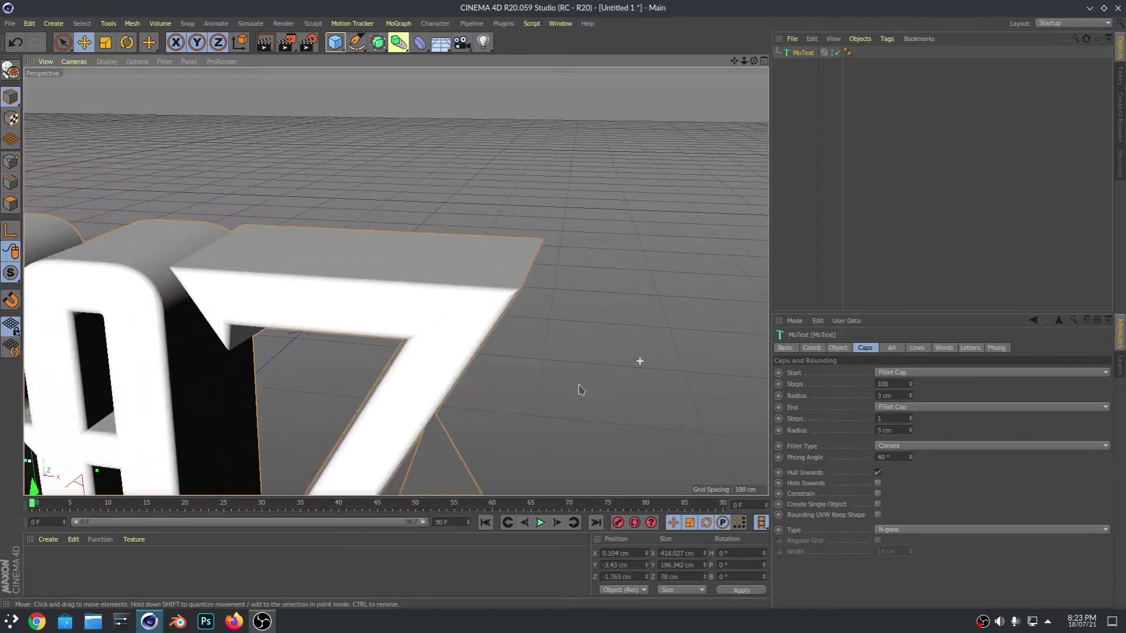
Reduce the start cap's fillet to 59 steps and set its radius to 4 cm.
scroll(571, 400, down, 6)
alt+drag(573, 405, 609, 374)
alt+middle_drag(594, 423, 657, 279)
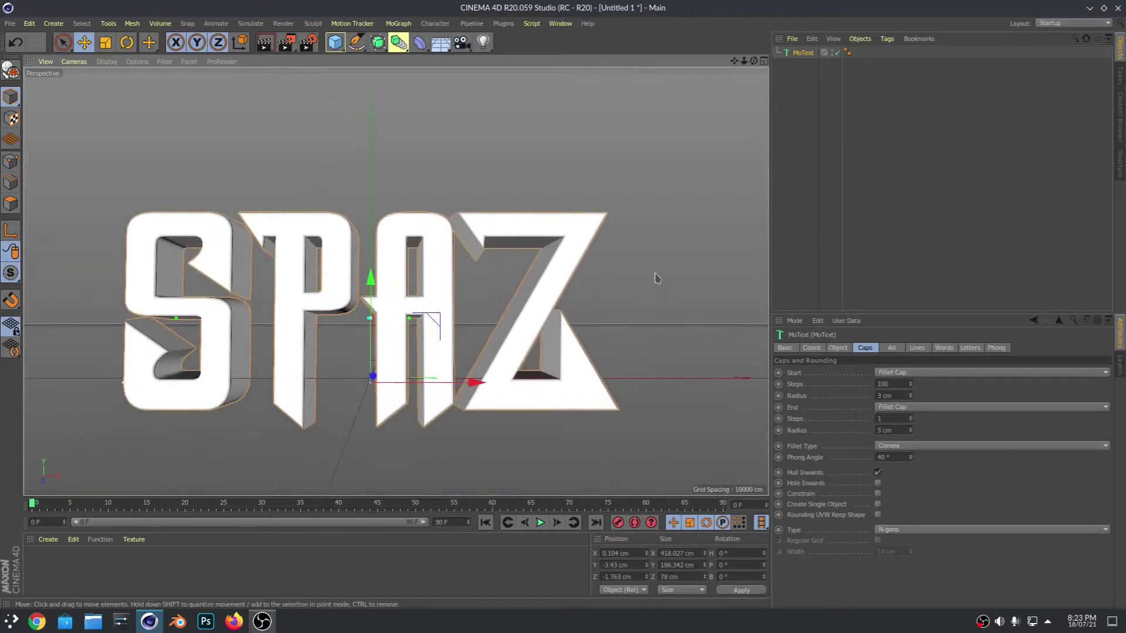
alt+drag(659, 299, 663, 320)
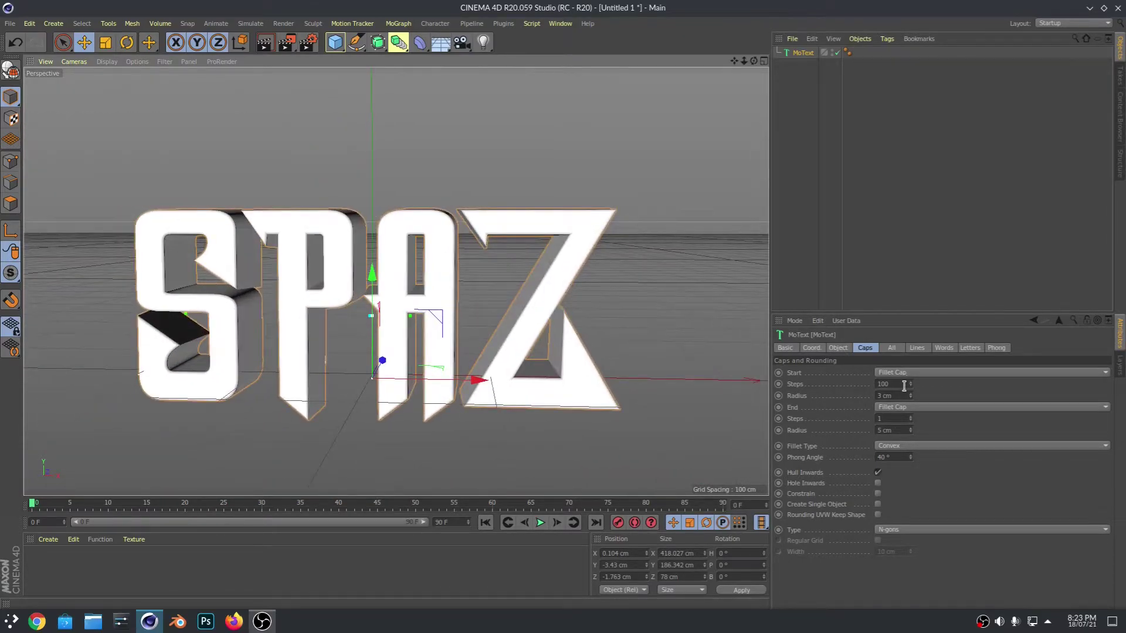
drag(910, 384, 910, 389)
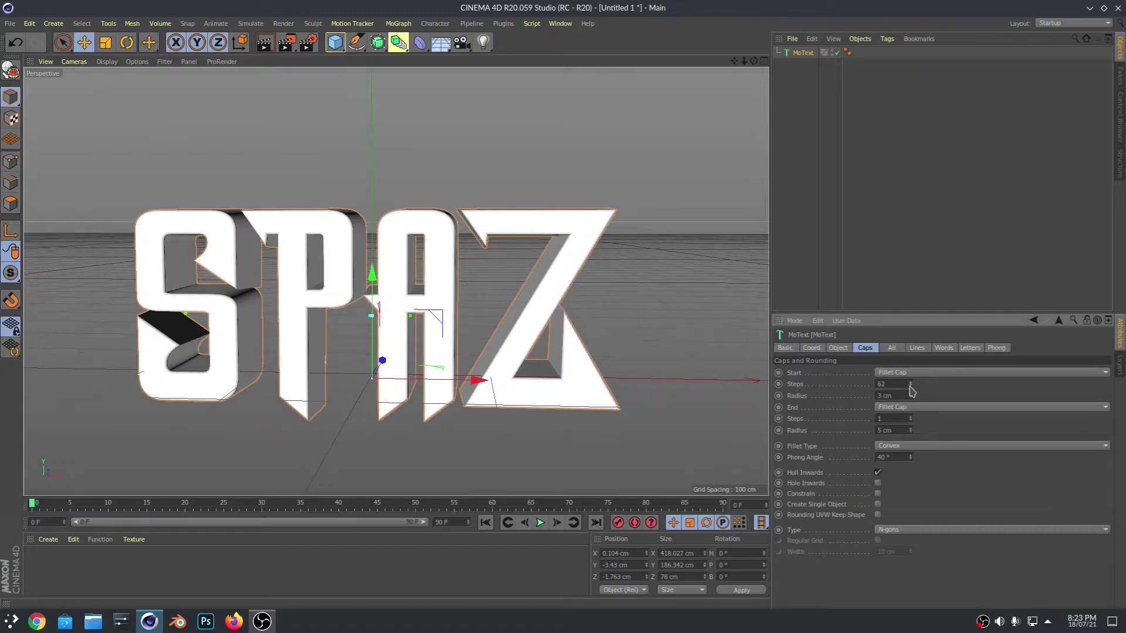
drag(910, 396, 912, 398)
alt+drag(711, 217, 706, 252)
alt+middle_drag(706, 252, 798, 218)
alt+drag(467, 441, 521, 405)
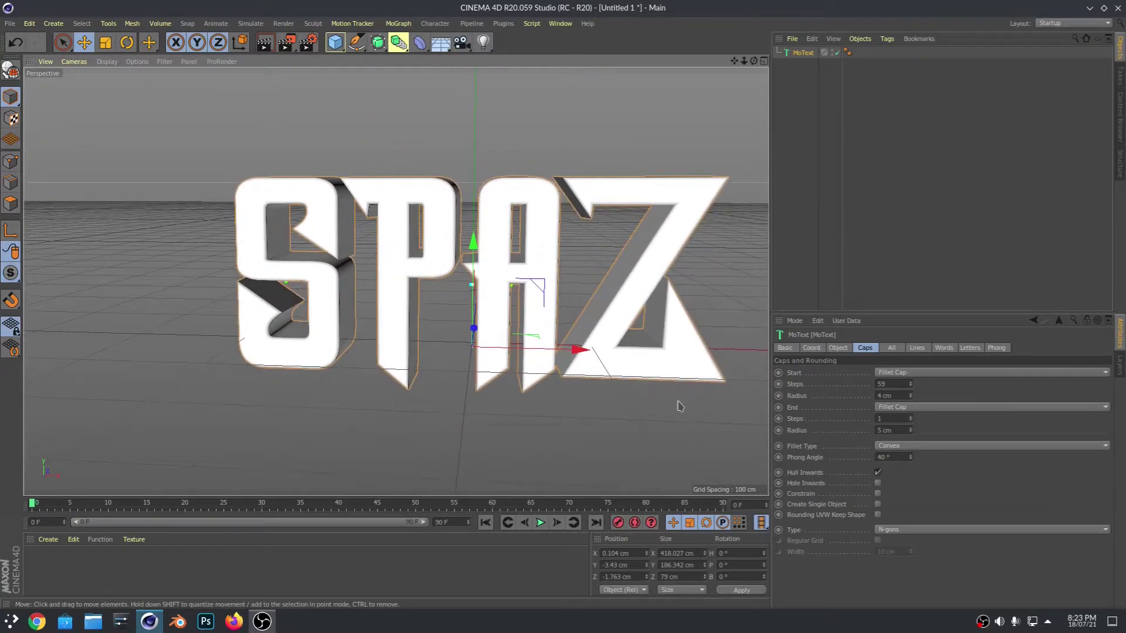
mouse_move(646, 410)
alt+mouse_down()
mouse_move(643, 397)
mouse_move(646, 407)
alt+mouse_up()
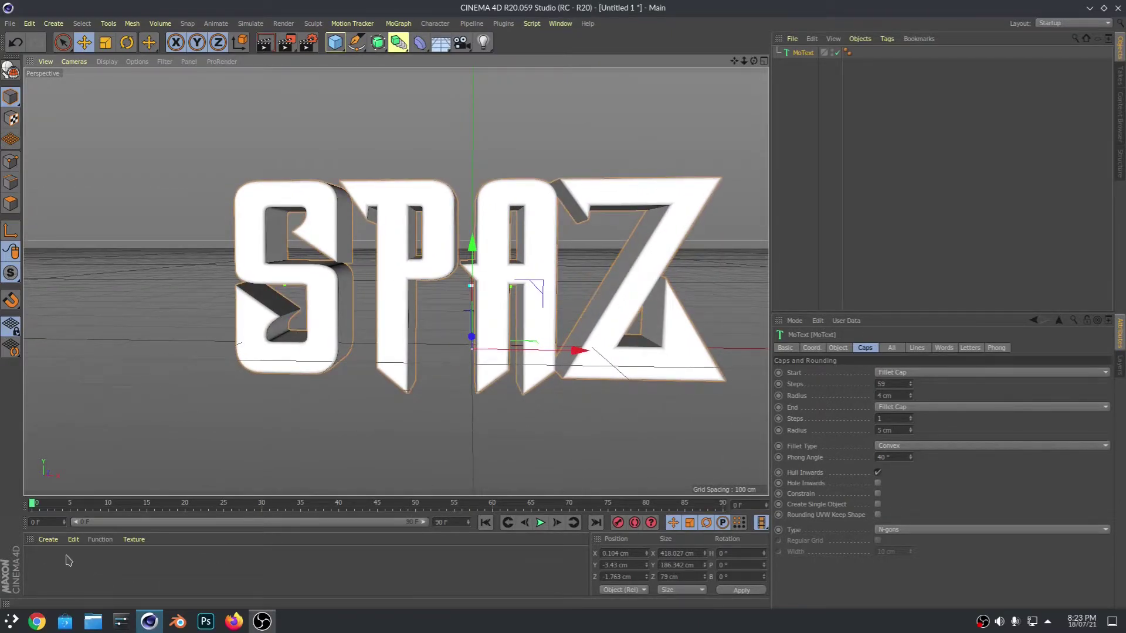
Create a new material and set its color to purple with 100% saturation and a hue of about 278°.
drag(204, 497, 254, 465)
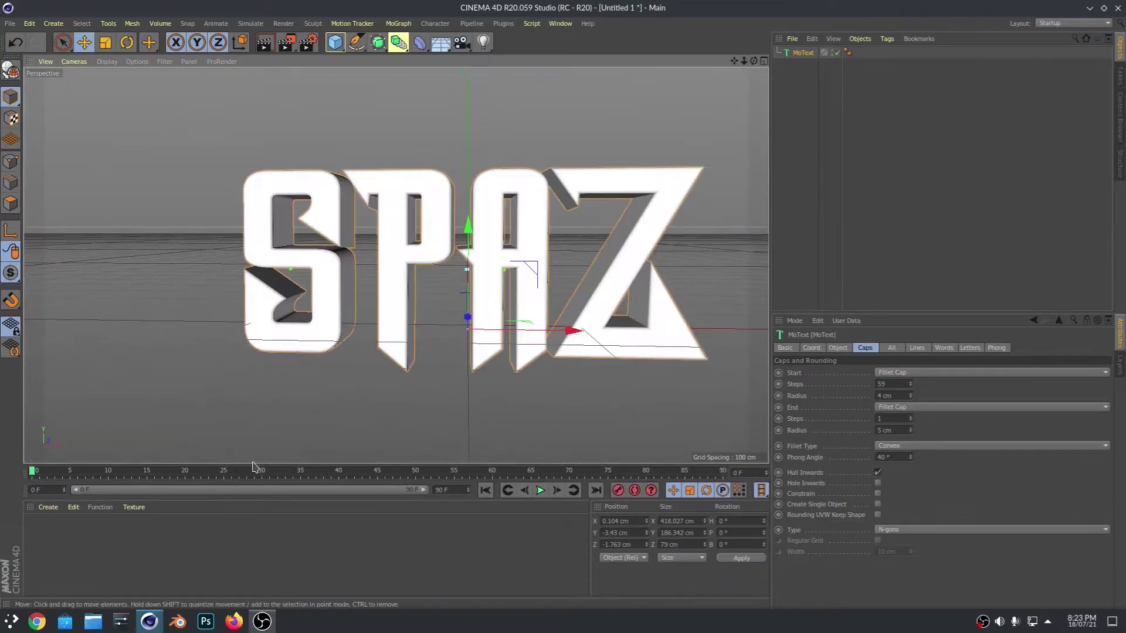
double_click(85, 548)
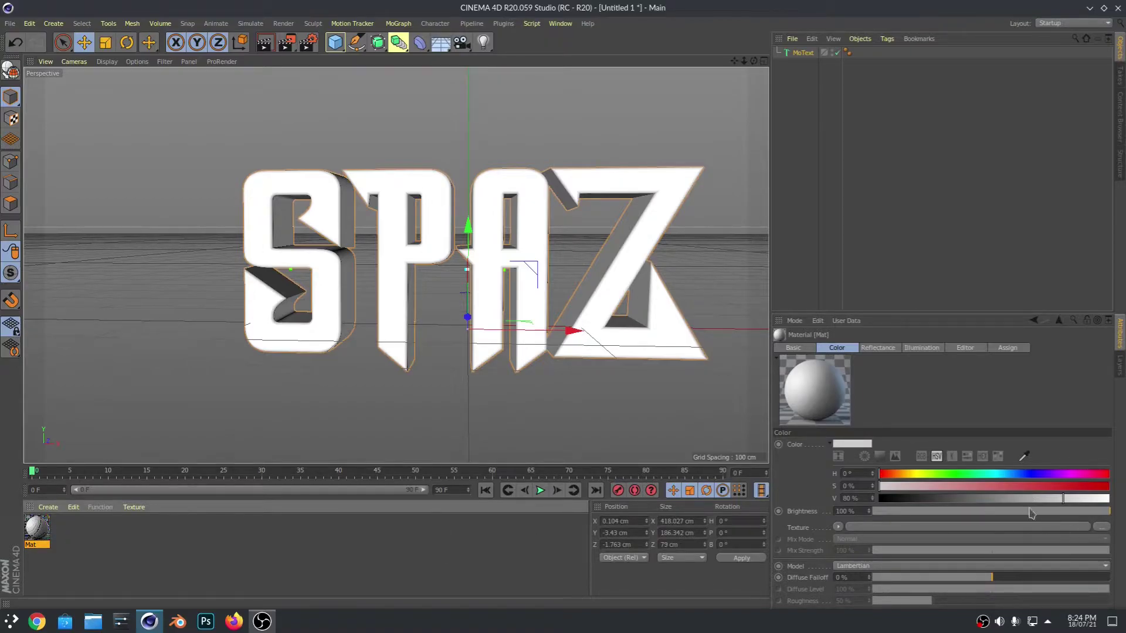
click(1082, 486)
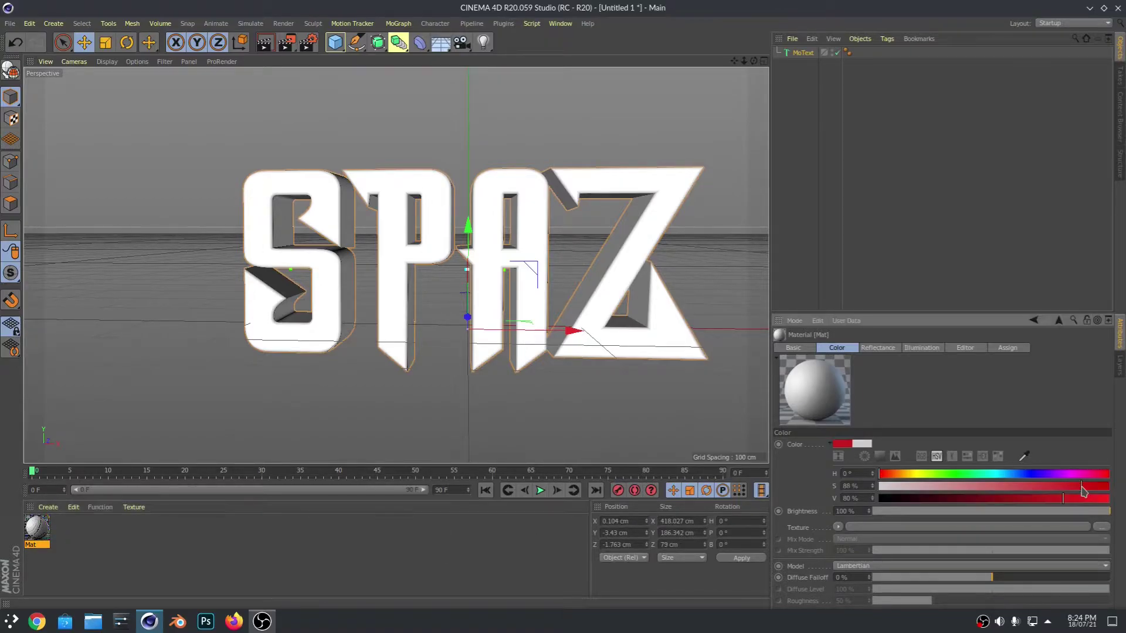
drag(1086, 486, 1123, 488)
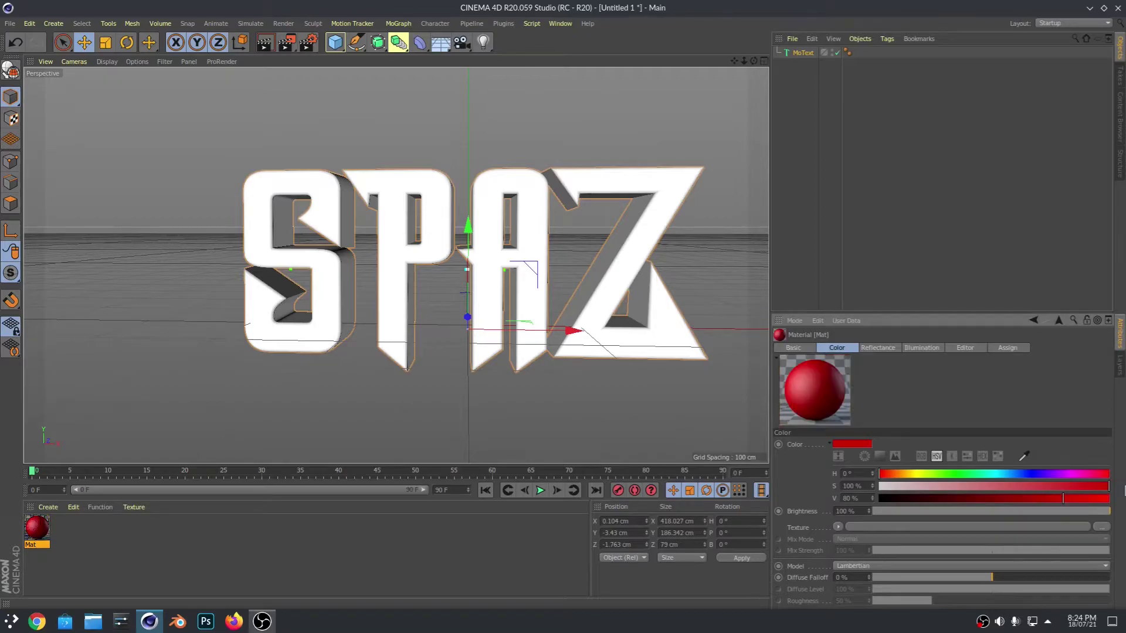
drag(934, 492, 1123, 486)
drag(926, 474, 1058, 476)
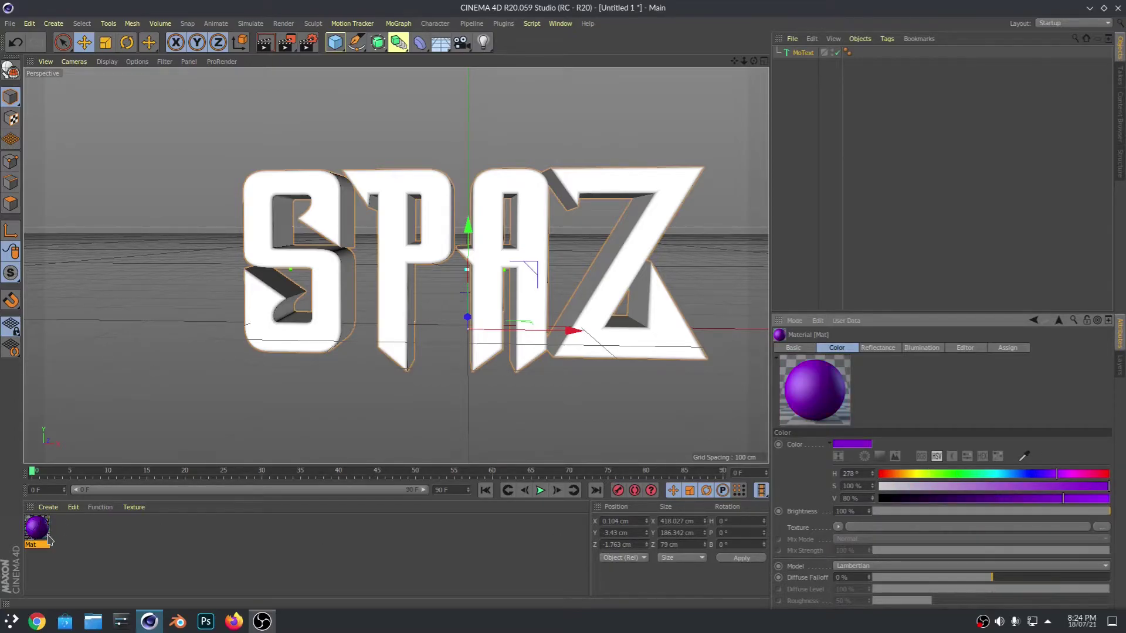
Apply the purple material to the SPAZ text and deselect the text.
drag(41, 537, 332, 304)
mouse_move(576, 410)
alt+mouse_down()
mouse_move(601, 415)
mouse_move(620, 369)
mouse_move(573, 428)
mouse_move(573, 410)
mouse_move(594, 414)
alt+mouse_up()
alt+right_drag(594, 414, 540, 410)
alt+drag(540, 410, 557, 389)
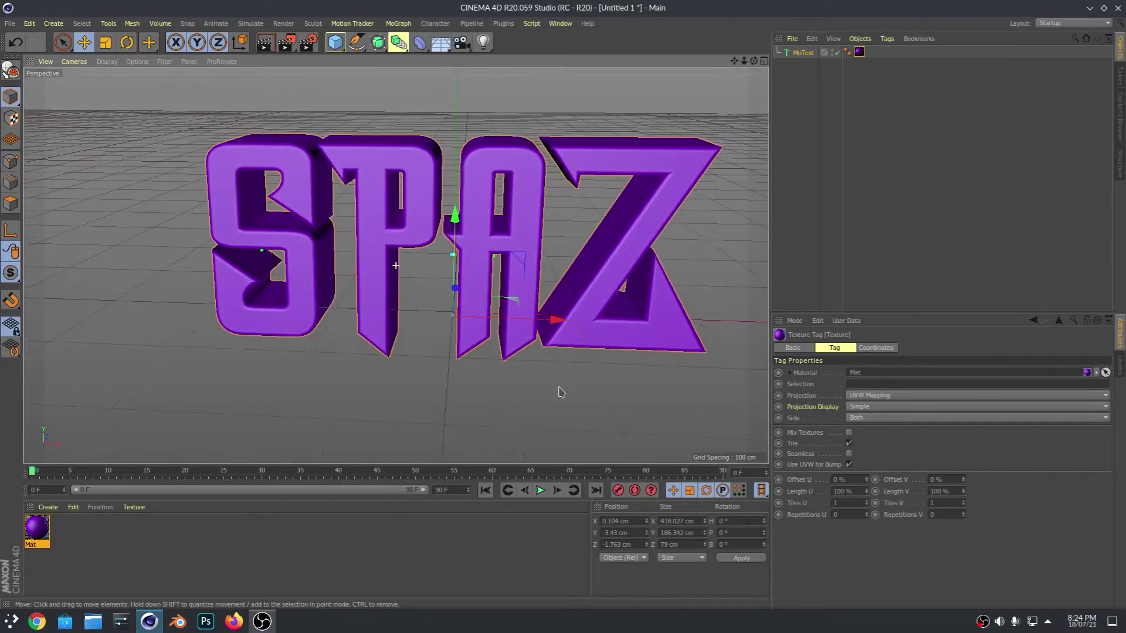
click(590, 394)
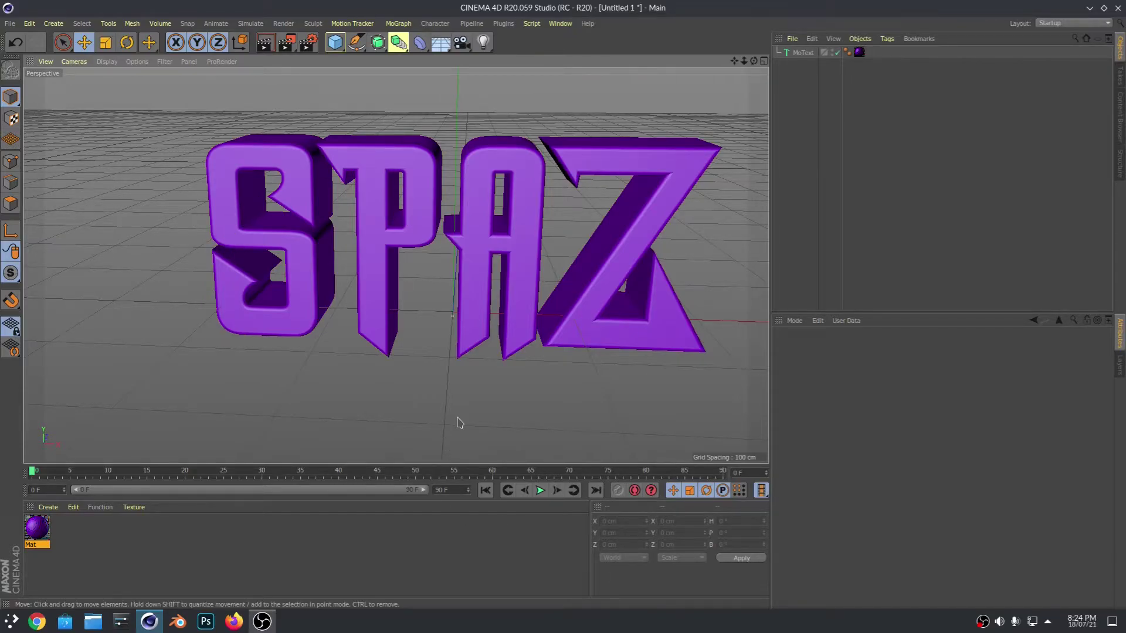
Scale the whole text proportionally to about 410 × 183 × 78 cm.
click(469, 270)
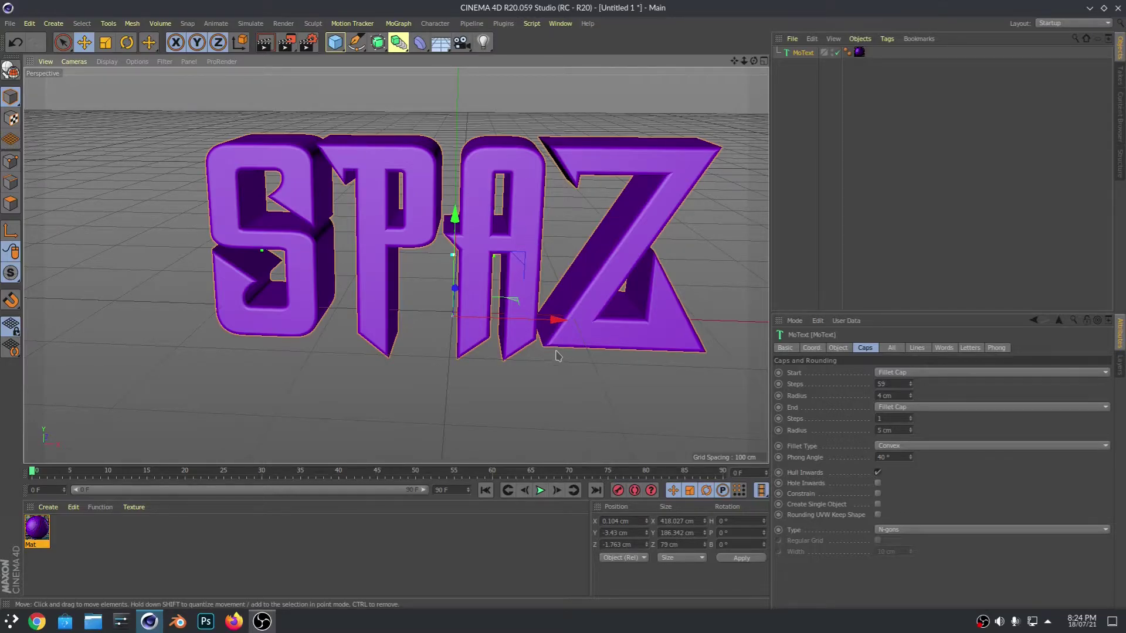
key(t)
drag(542, 328, 501, 292)
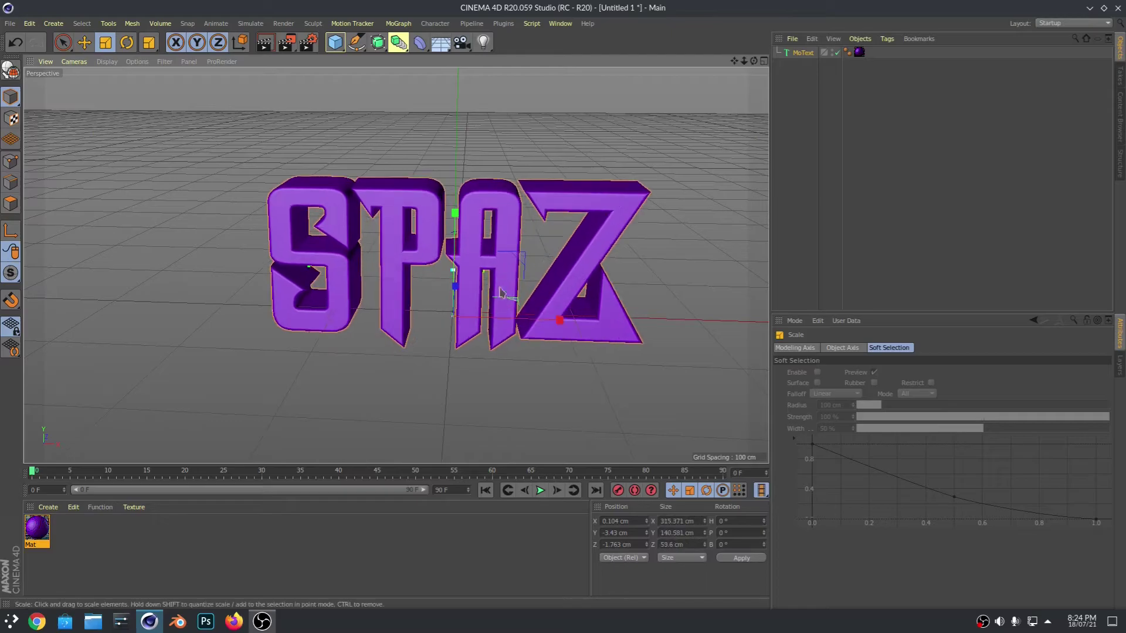
mouse_move(455, 213)
mouse_down()
mouse_move(459, 188)
mouse_move(458, 200)
mouse_up()
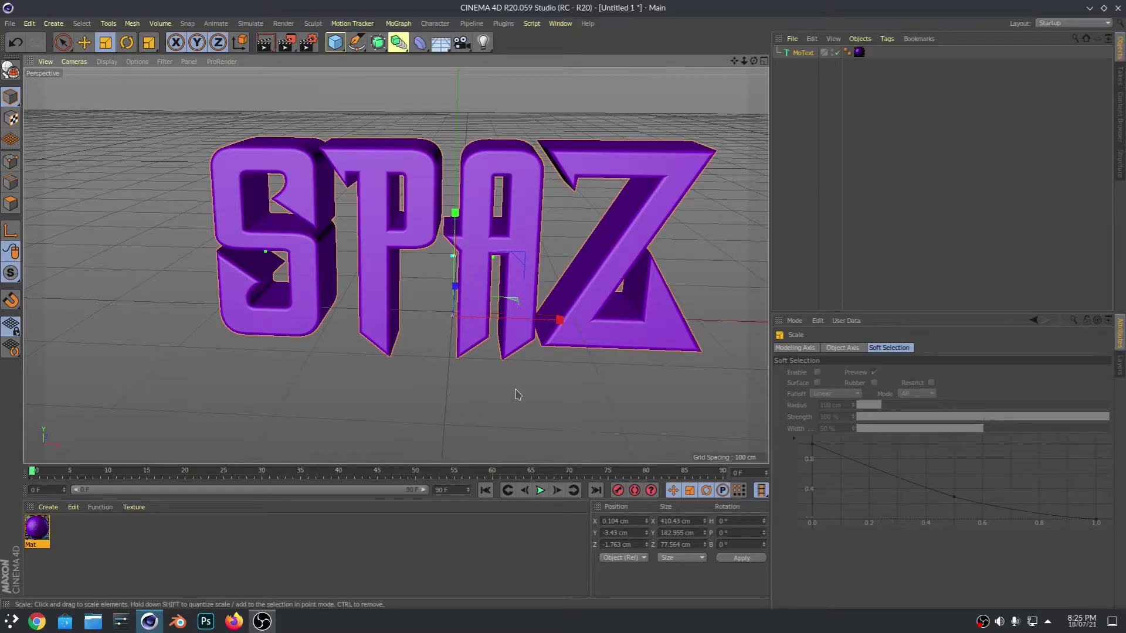
Try moving the whole text sideways and upward, and undo the moves.
key(e)
mouse_move(559, 320)
mouse_down()
mouse_move(375, 317)
mouse_move(574, 306)
mouse_move(554, 319)
mouse_up()
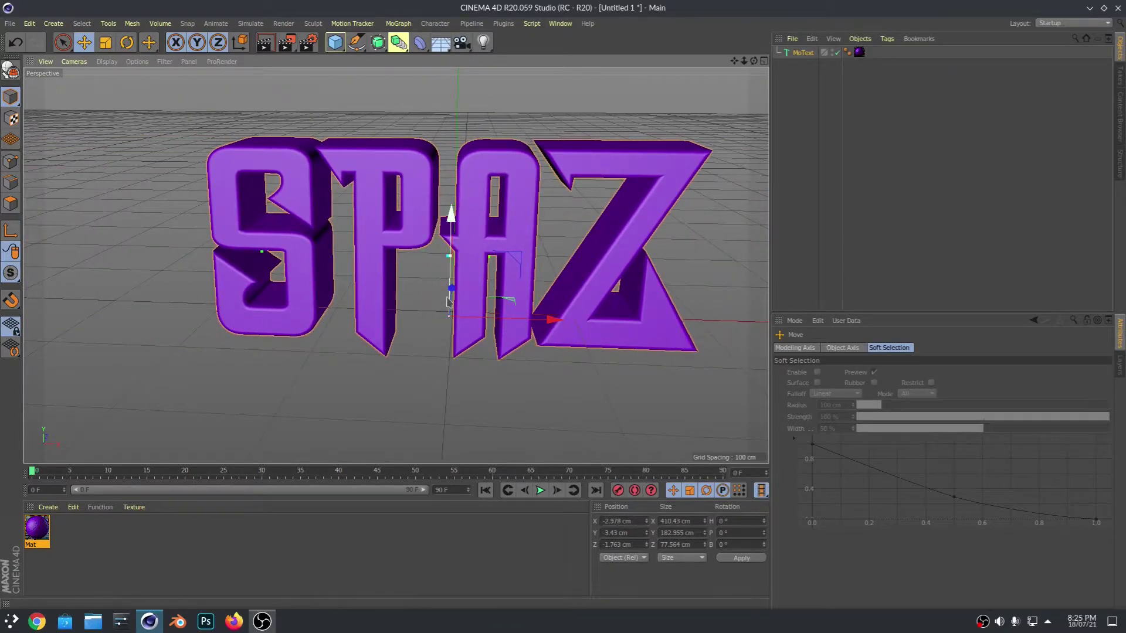
drag(452, 263, 505, 228)
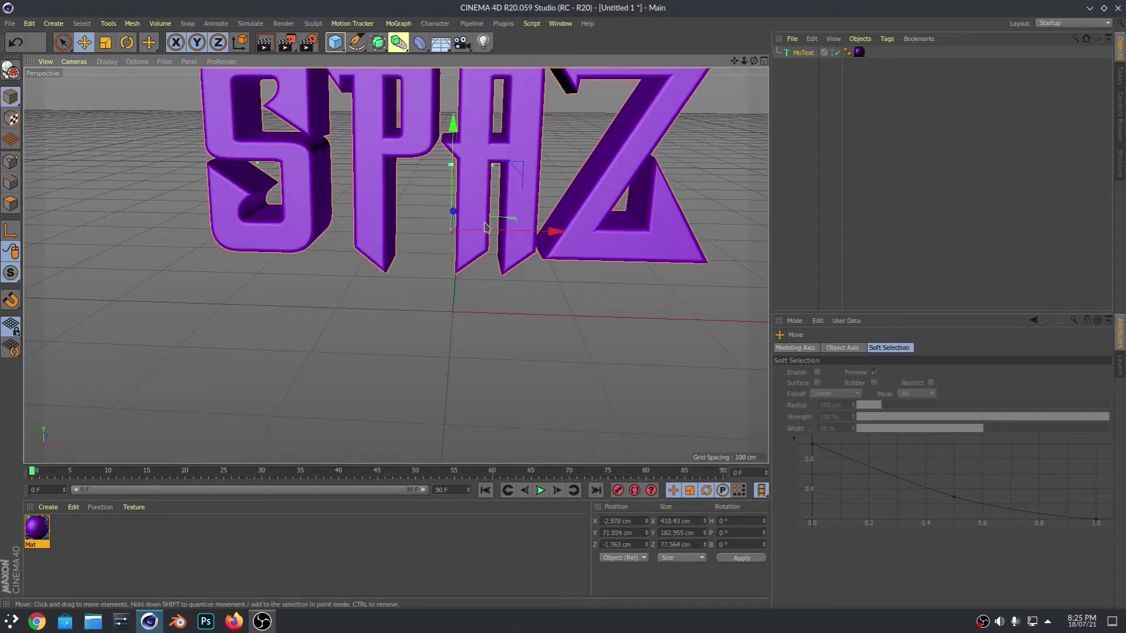
key(ctrl+z)
drag(589, 301, 601, 305)
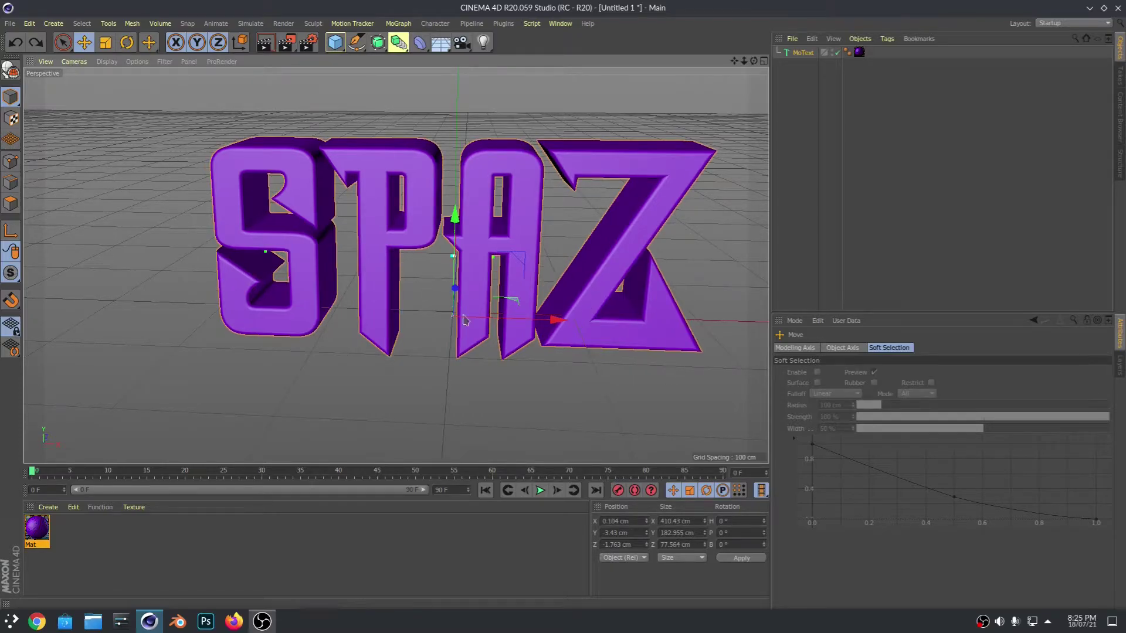
Try tilting the whole text backward with the Rotate tool, undo the rotation and deselect the text.
alt+drag(643, 405, 655, 396)
alt+drag(642, 389, 648, 386)
alt+middle_drag(650, 391, 617, 386)
mouse_move(617, 387)
alt+mouse_down()
mouse_move(606, 385)
mouse_move(619, 388)
alt+mouse_up()
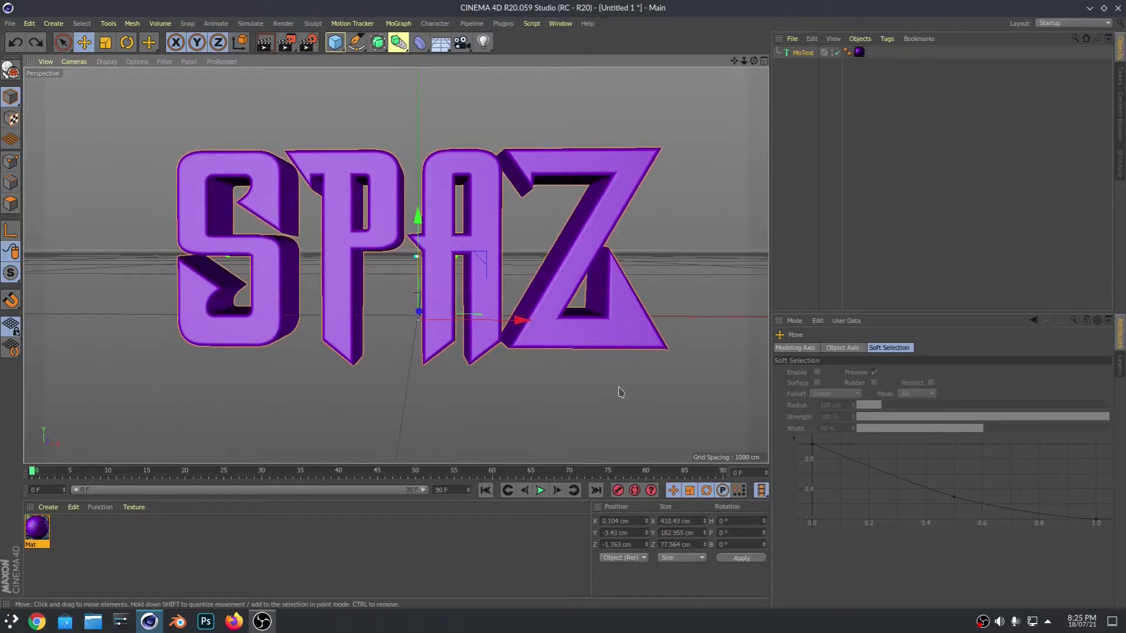
key(r)
drag(410, 325, 427, 277)
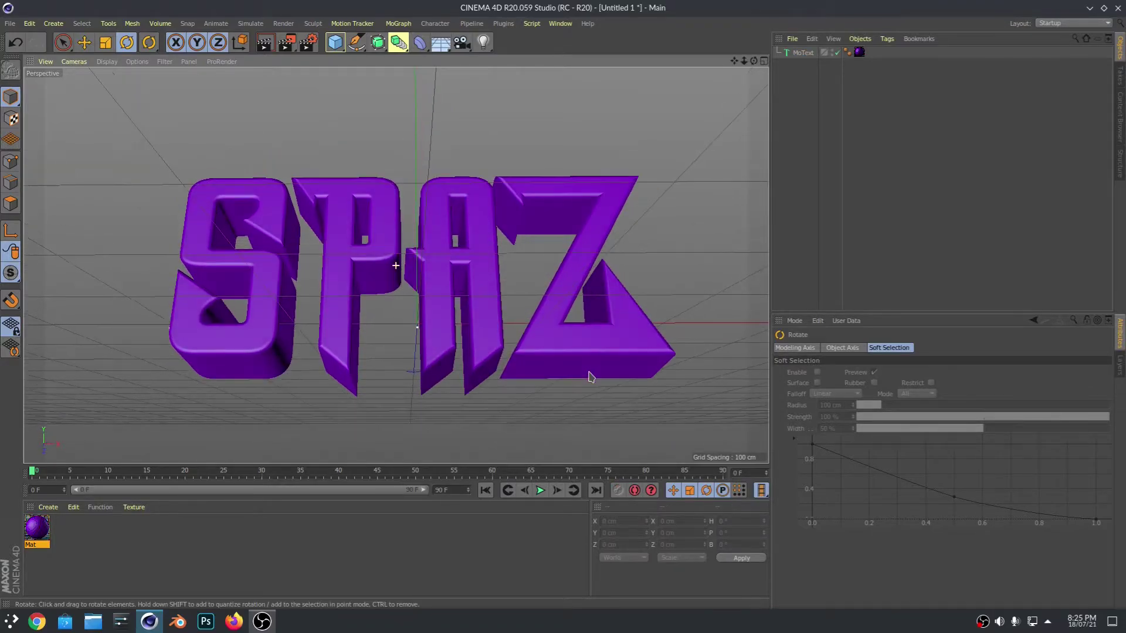
alt+drag(590, 377, 587, 403)
key(ctrl+z)
key(ctrl+z)
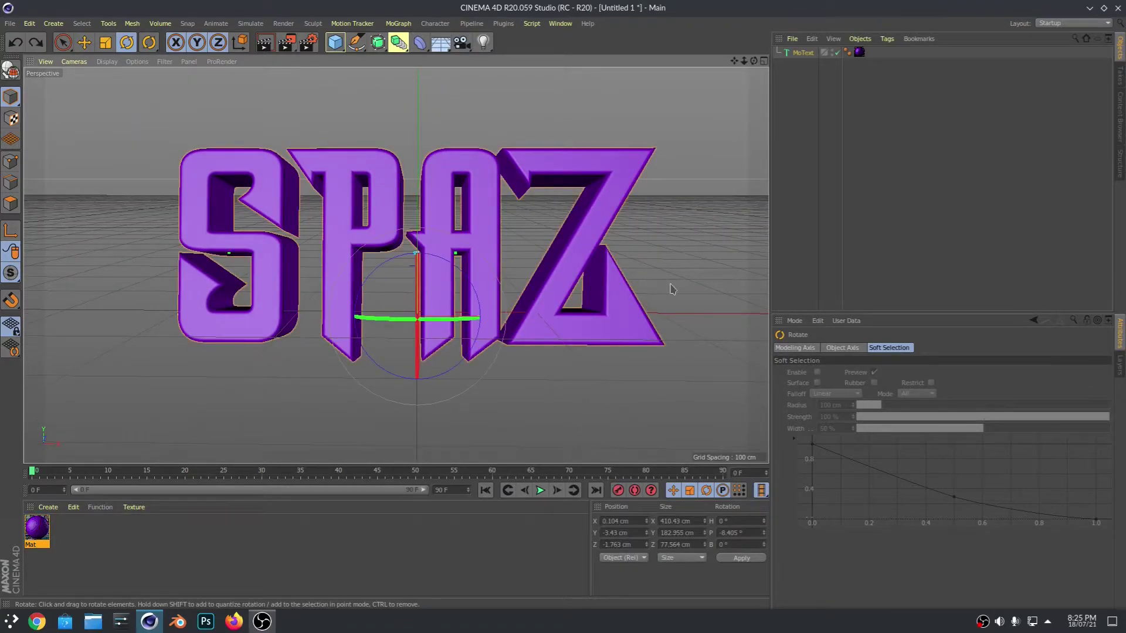
click(633, 392)
mouse_move(573, 377)
alt+mouse_down()
mouse_move(552, 327)
mouse_move(564, 396)
alt+mouse_up()
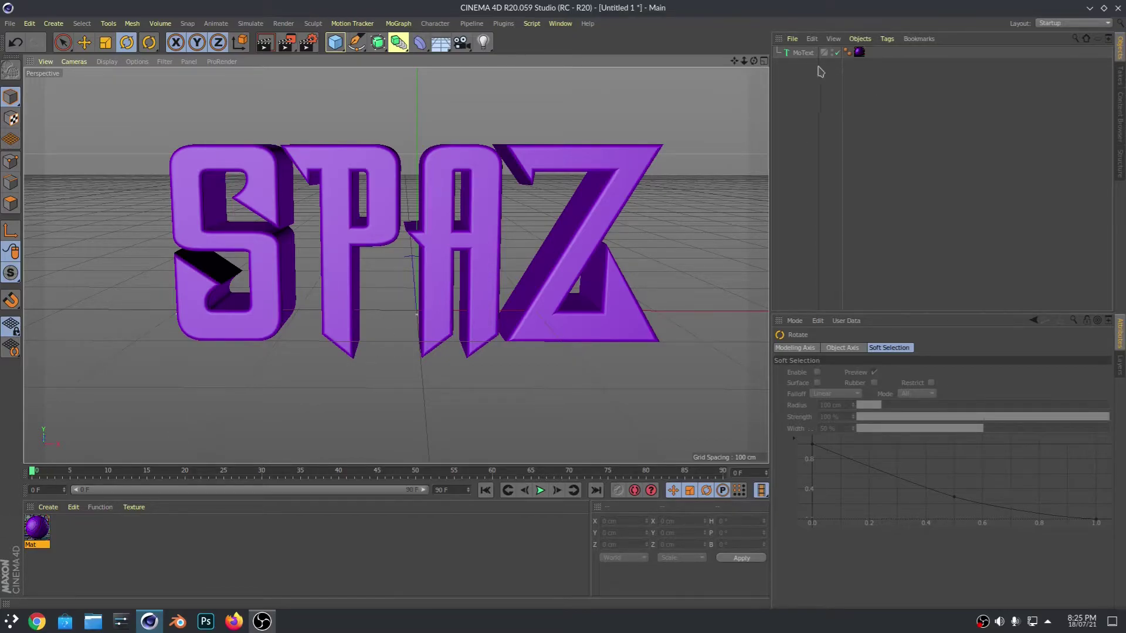
Make the MoText object editable and expand its hierarchy down to the separate S, P, A and Z letters.
click(803, 52)
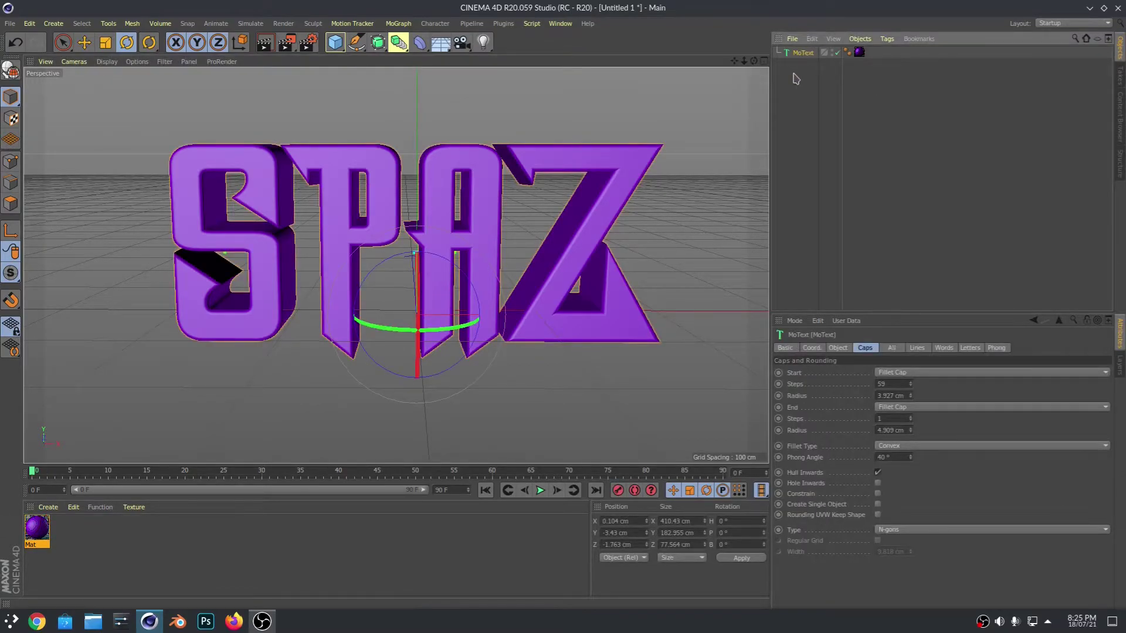
key(c)
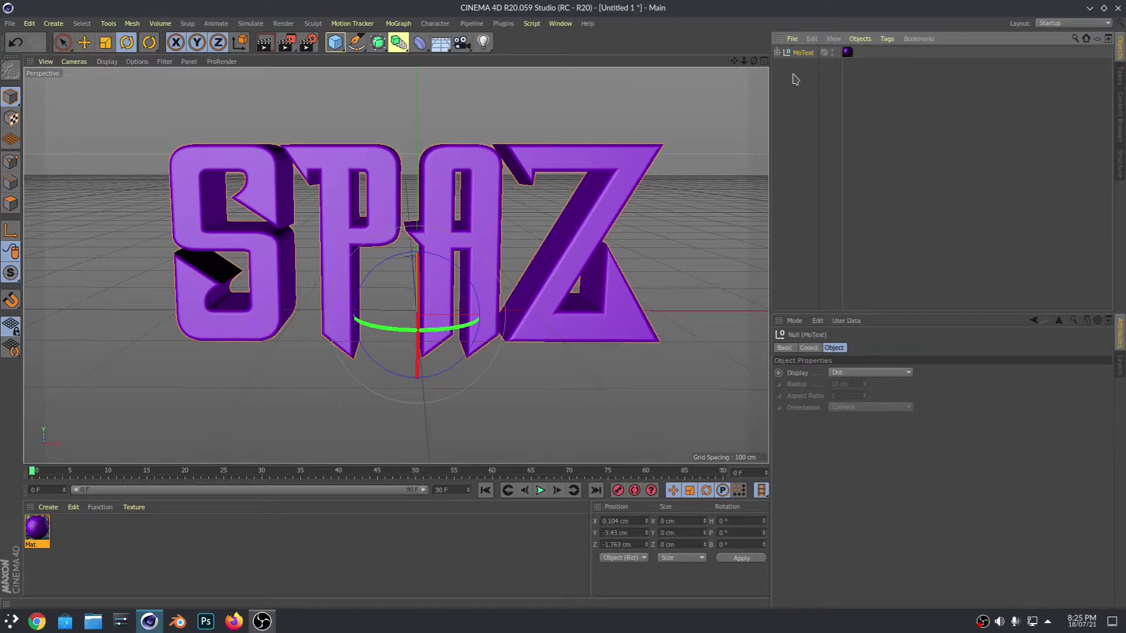
click(777, 52)
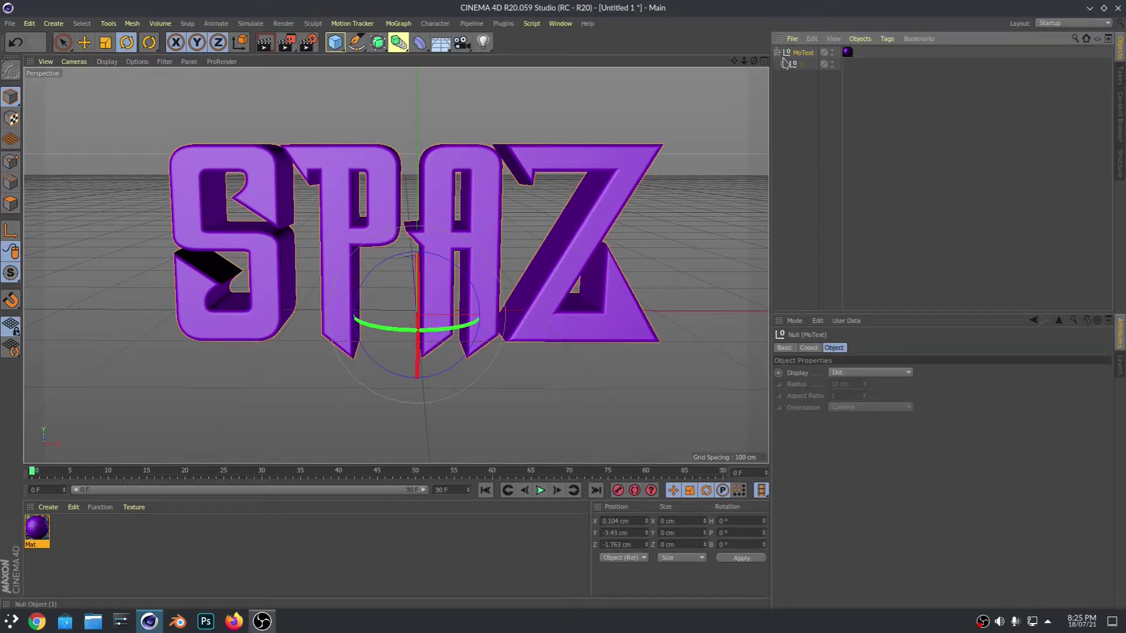
click(783, 63)
click(789, 77)
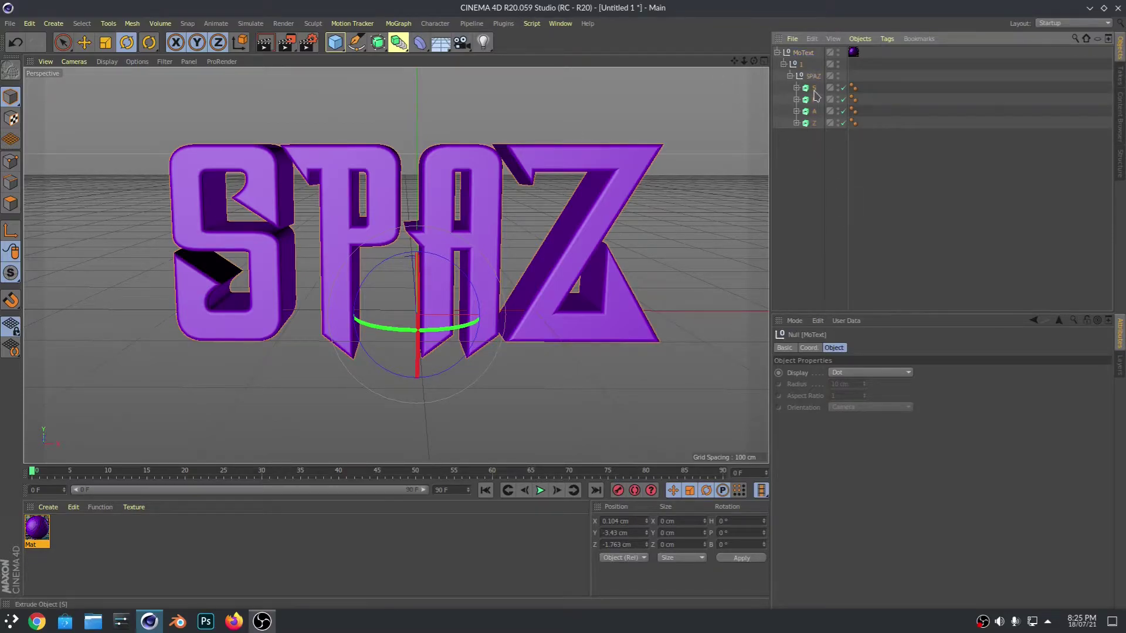
Try rotating the letter S and the letter P individually, undoing each rotation.
click(813, 89)
drag(205, 333, 376, 284)
key(ctrl+z)
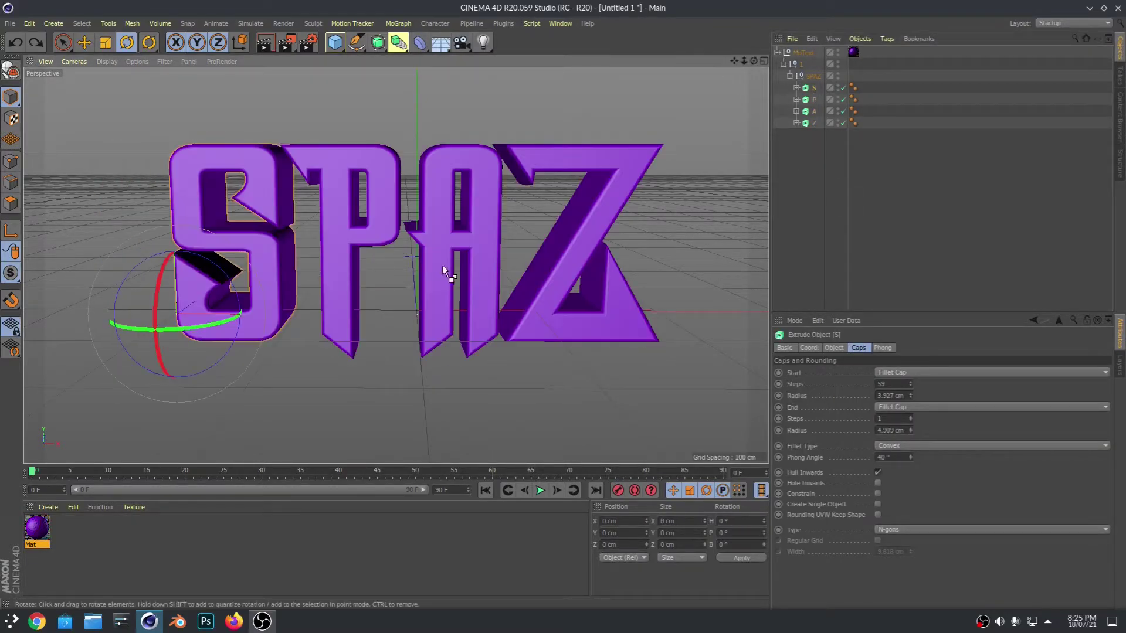
click(814, 99)
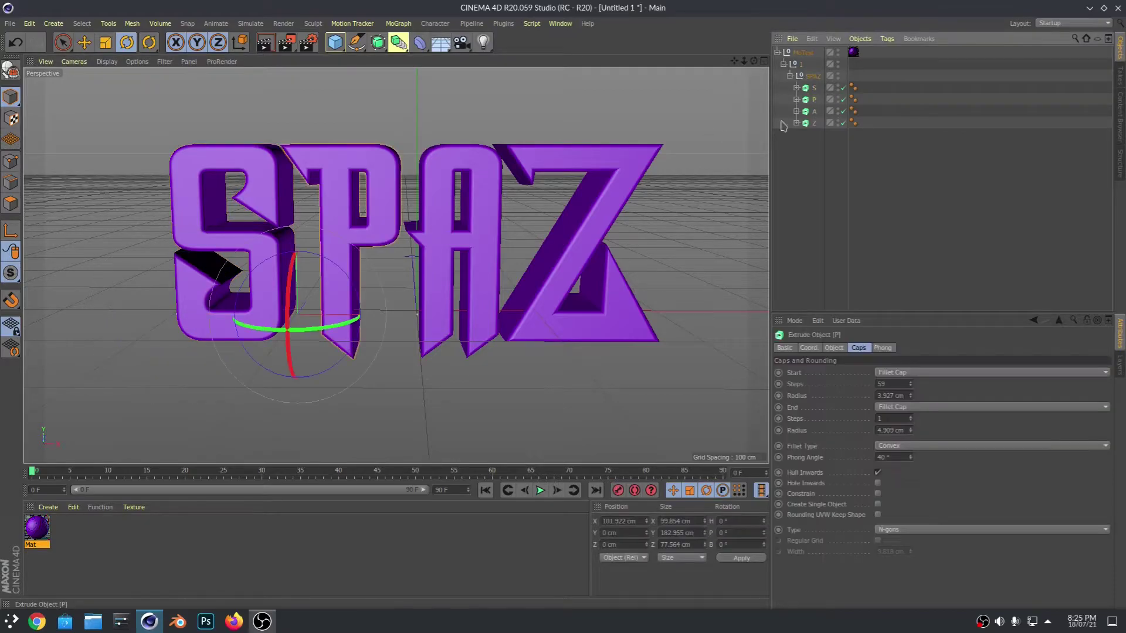
drag(329, 325, 378, 305)
key(ctrl+z)
Tilt the letter S to a bank of about 9.4° and move it outward to about X -15 cm.
alt+drag(621, 370, 674, 387)
click(255, 219)
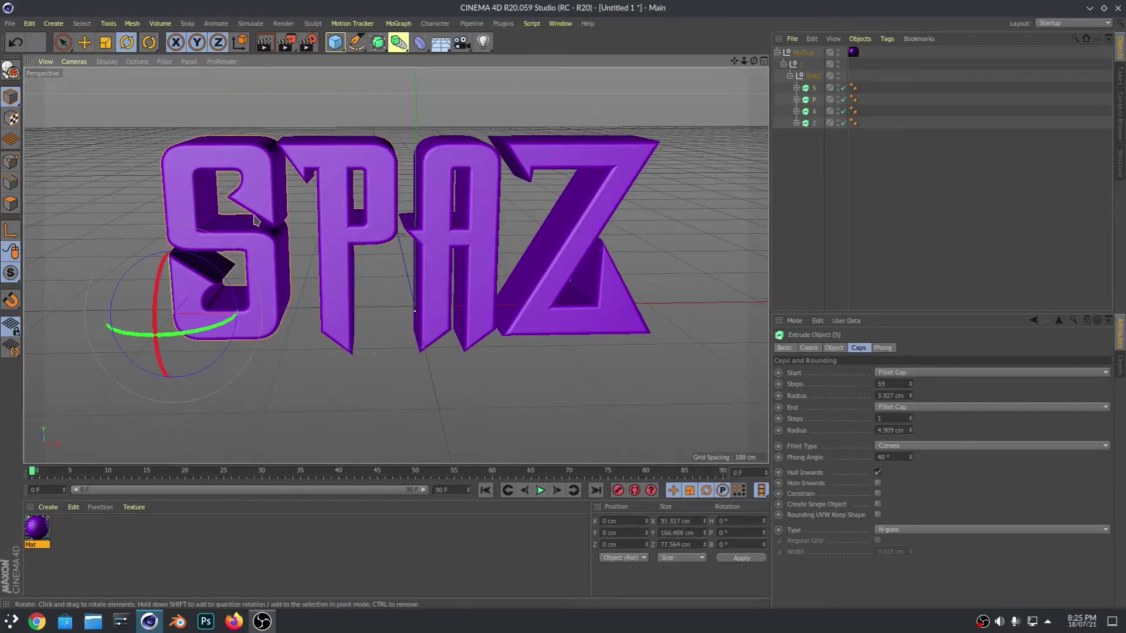
drag(217, 269, 197, 284)
key(e)
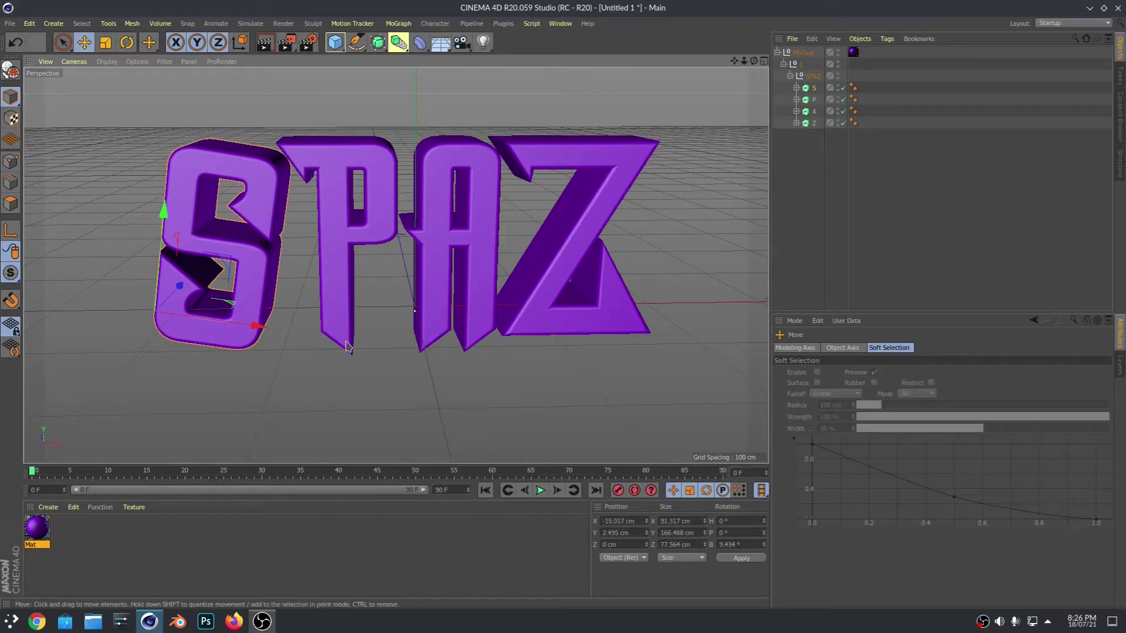
Rotate the letter P to about 5.9° heading, -5.3° pitch and 1.2° bank, and tilt the letter A slightly counterclockwise.
click(346, 346)
key(r)
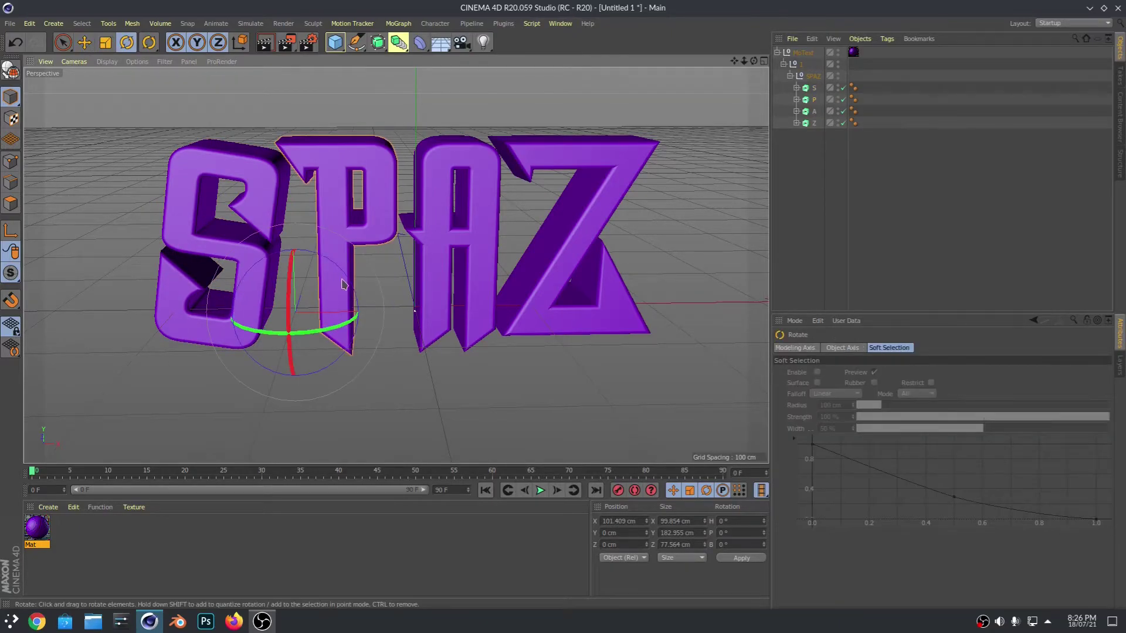
drag(343, 284, 352, 277)
click(444, 293)
drag(430, 327, 535, 348)
Move the letter Z away from the A to about X 295 cm and rotate it slightly counterclockwise.
click(544, 330)
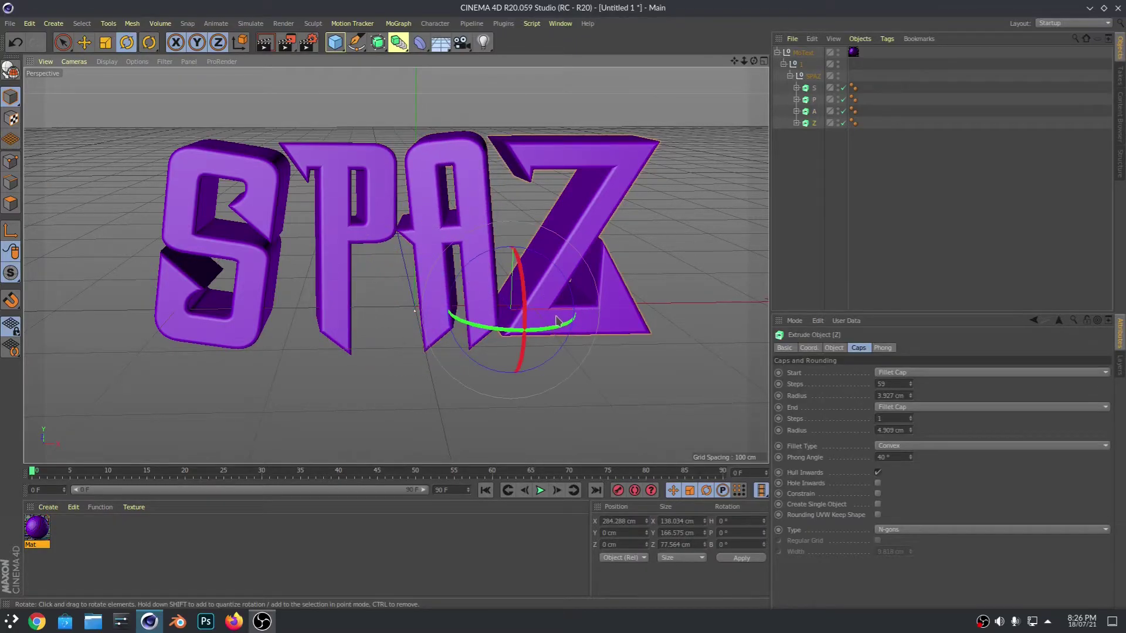
key(e)
drag(572, 322, 593, 309)
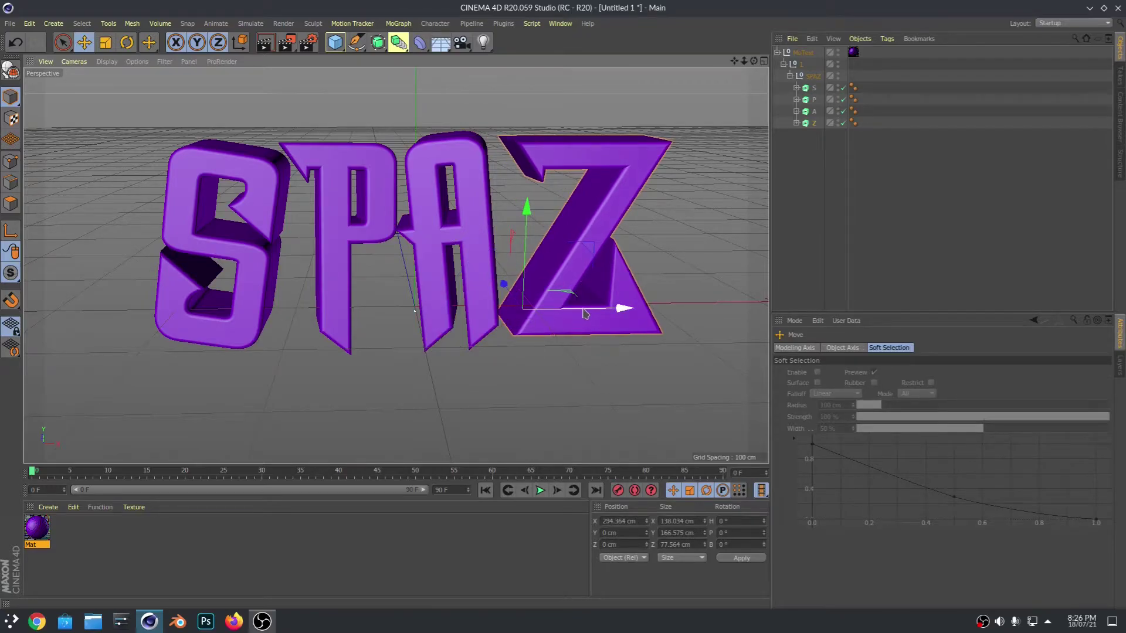
key(r)
drag(531, 282, 570, 270)
drag(556, 329, 544, 330)
click(666, 381)
mouse_move(639, 367)
alt+mouse_down()
mouse_move(653, 271)
mouse_move(613, 341)
mouse_move(638, 351)
alt+mouse_up()
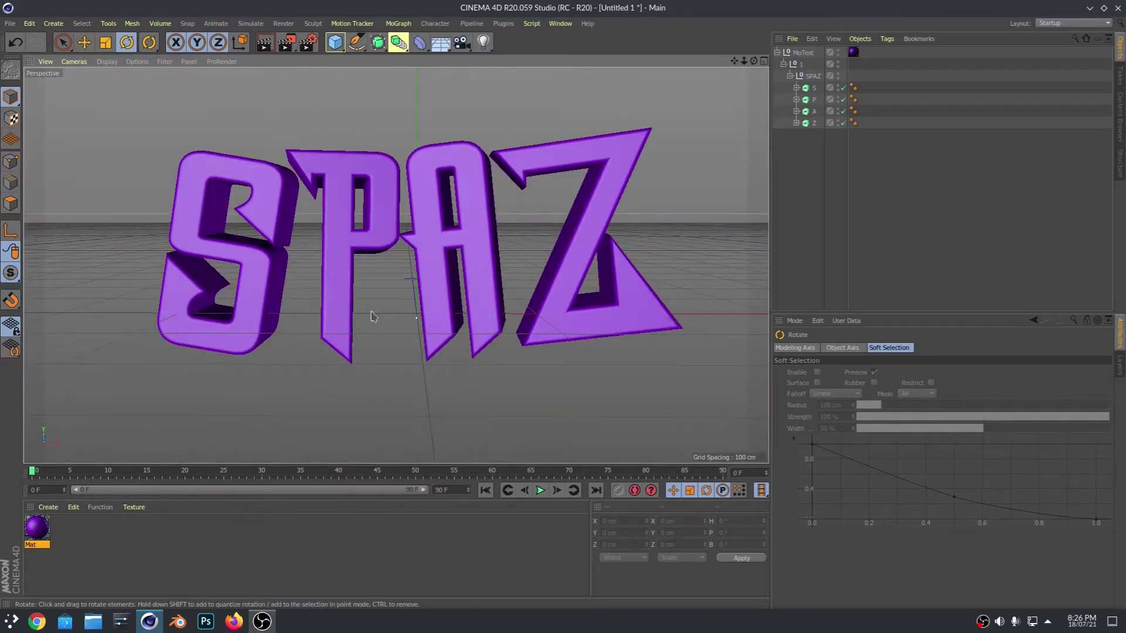
Examine the spacing and tilt of the individual SPAZ letters from several angles and distances.
click(352, 320)
key(e)
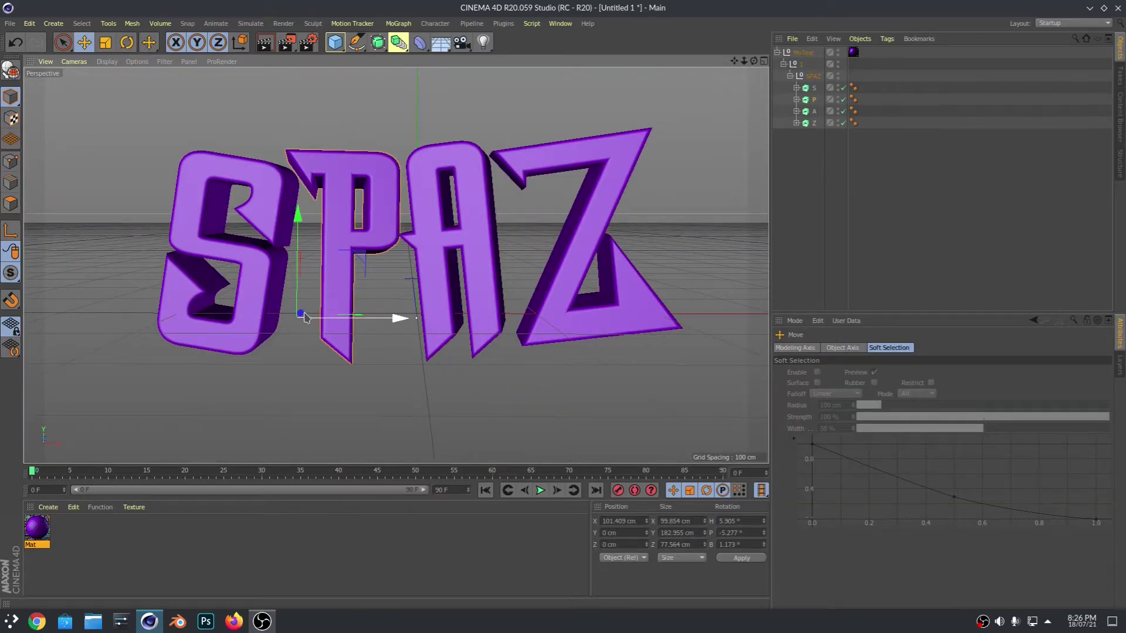
alt+drag(300, 315, 317, 394)
drag(352, 293, 496, 322)
click(490, 334)
click(545, 370)
alt+drag(568, 371, 608, 347)
click(206, 362)
drag(295, 377, 334, 383)
alt+drag(540, 364, 409, 371)
click(409, 371)
scroll(409, 370, down, 6)
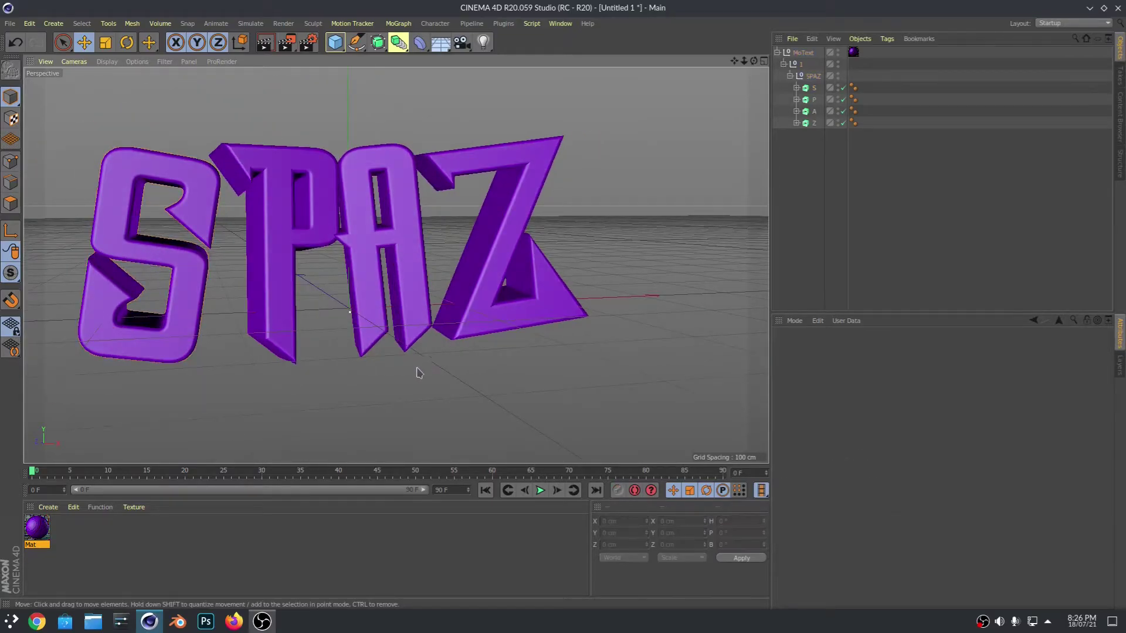
alt+drag(411, 368, 413, 383)
click(433, 350)
drag(449, 342, 451, 343)
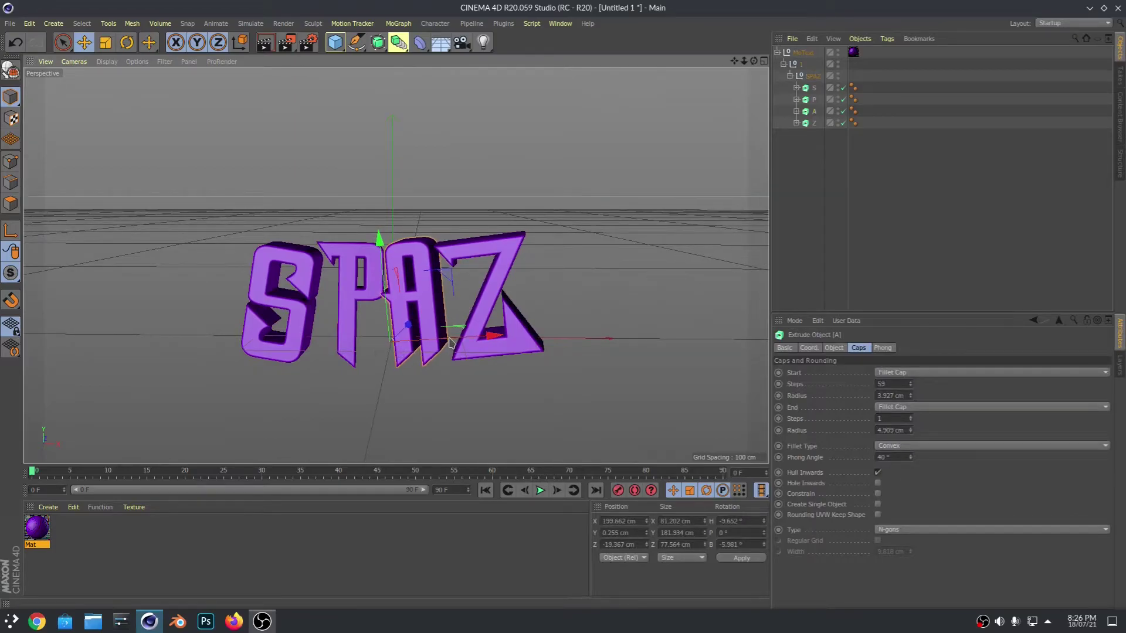
click(361, 386)
scroll(361, 385, up, 5)
scroll(395, 379, down, 2)
mouse_move(502, 395)
alt+mouse_down()
mouse_move(504, 360)
mouse_move(498, 414)
mouse_move(517, 389)
mouse_move(516, 427)
mouse_move(541, 410)
mouse_move(548, 423)
mouse_move(519, 404)
alt+mouse_up()
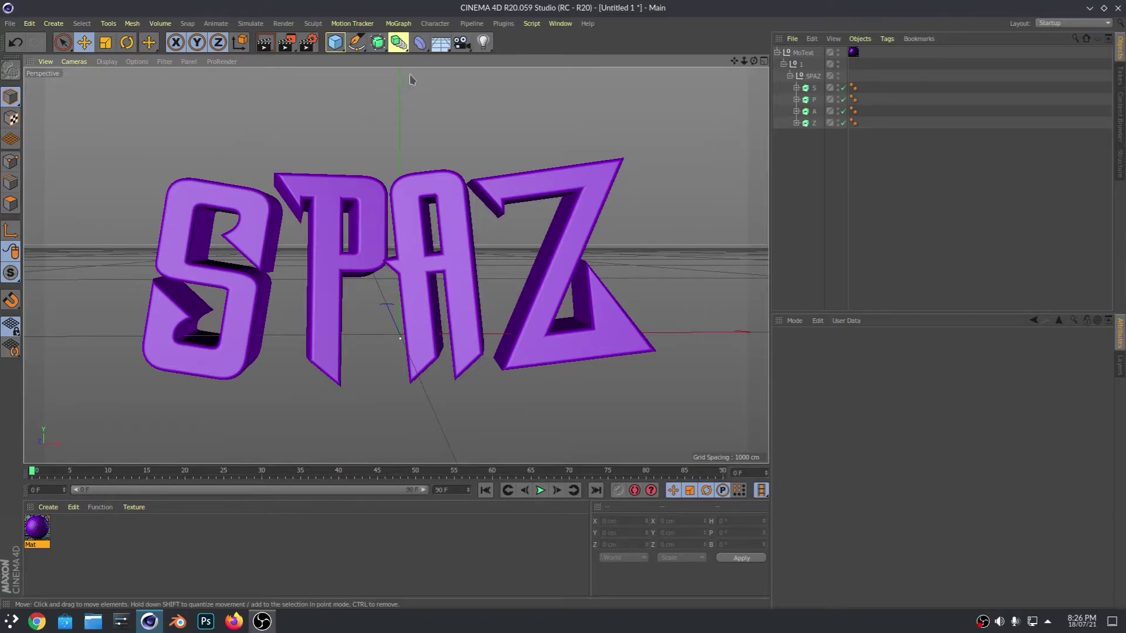
Try curving the SPAZ text with a Wrap deformer nested under MoText and scaled up, deleting the deformer again.
click(420, 42)
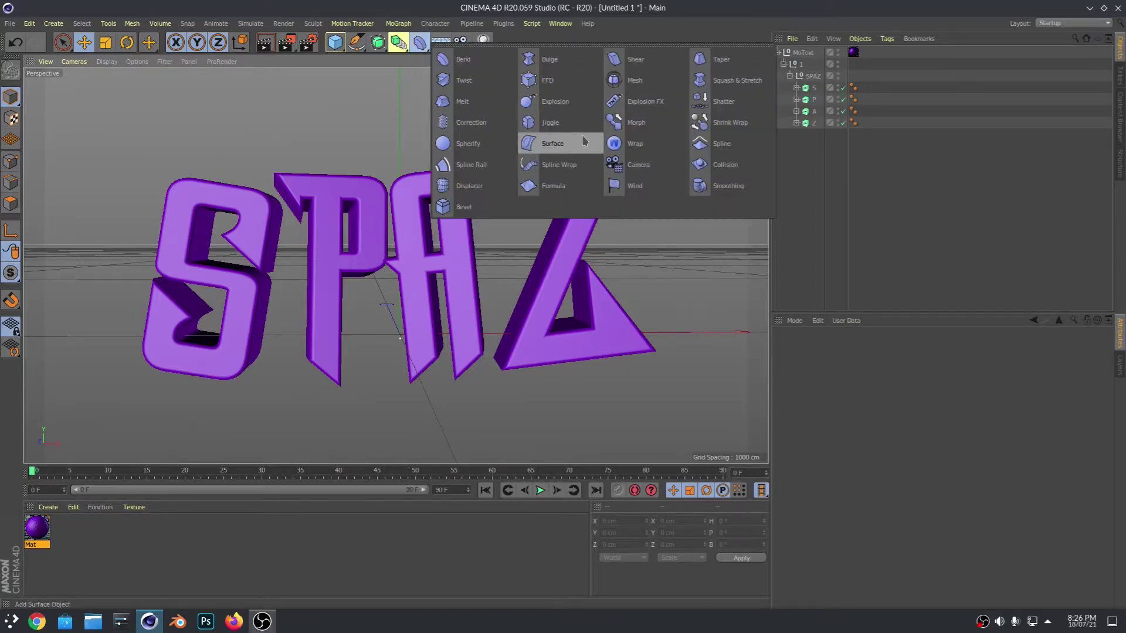
click(639, 144)
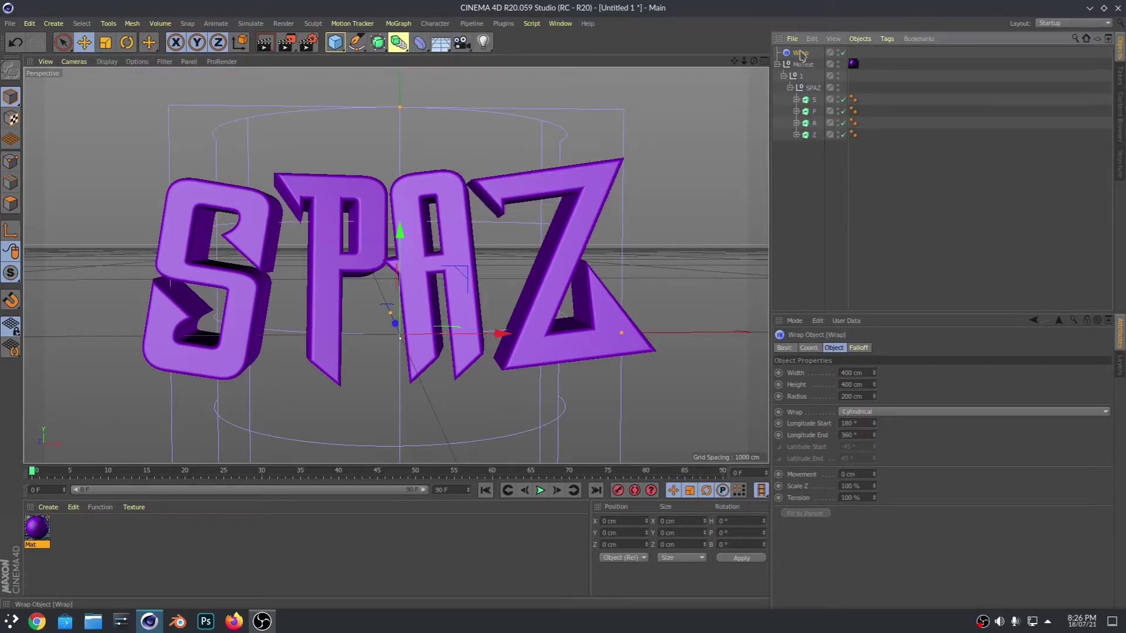
drag(808, 66, 809, 65)
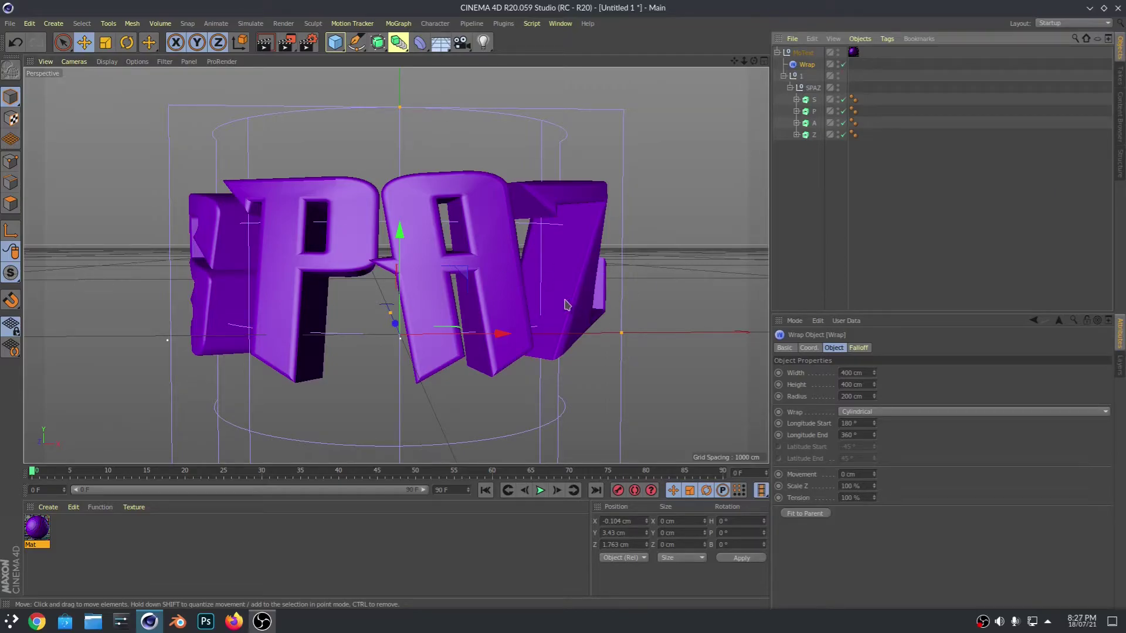
key(t)
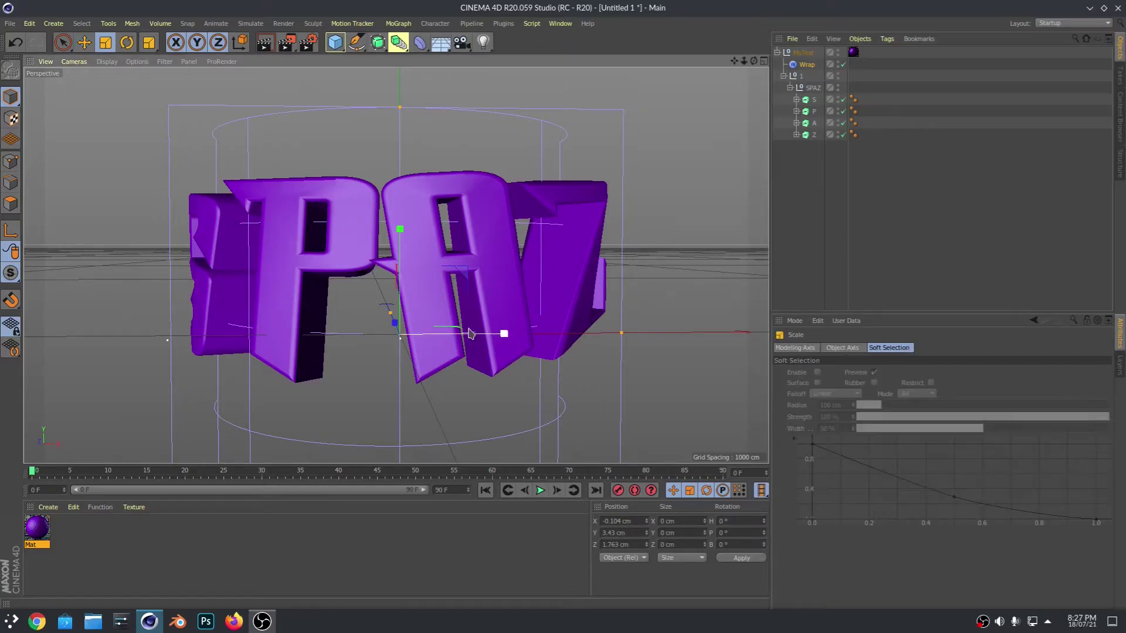
drag(496, 340, 813, 222)
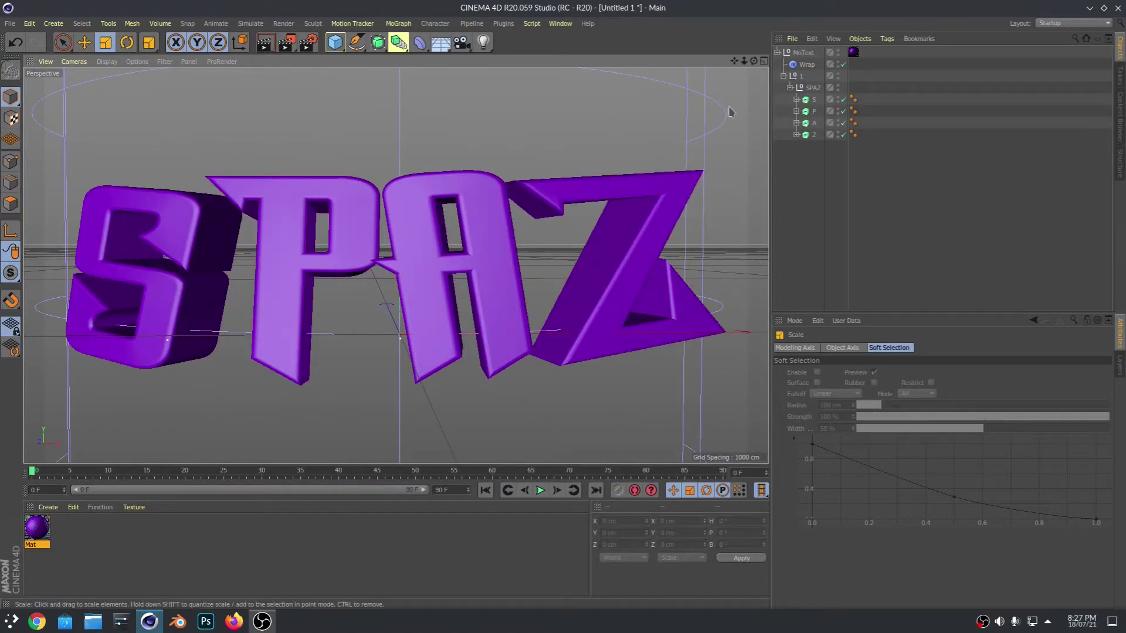
key(Delete)
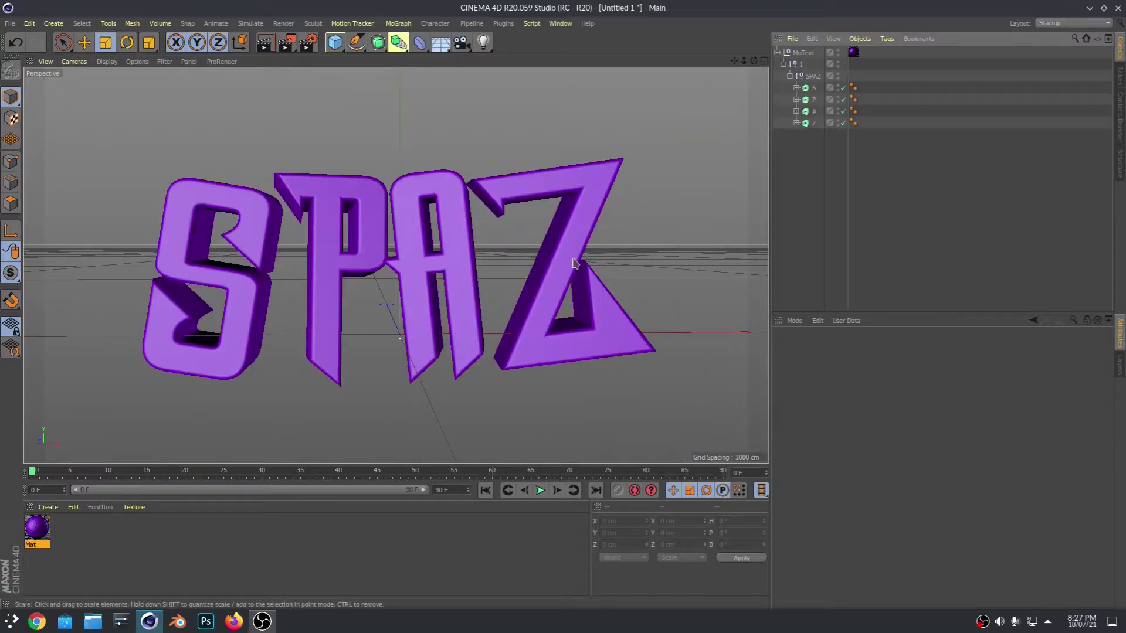
click(820, 88)
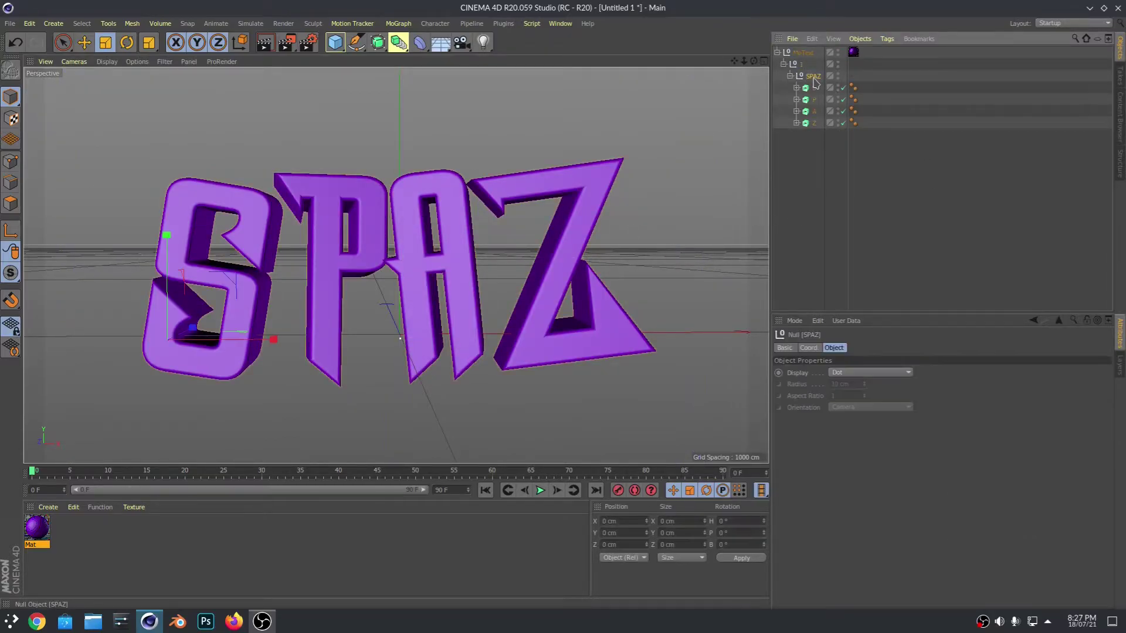
click(734, 207)
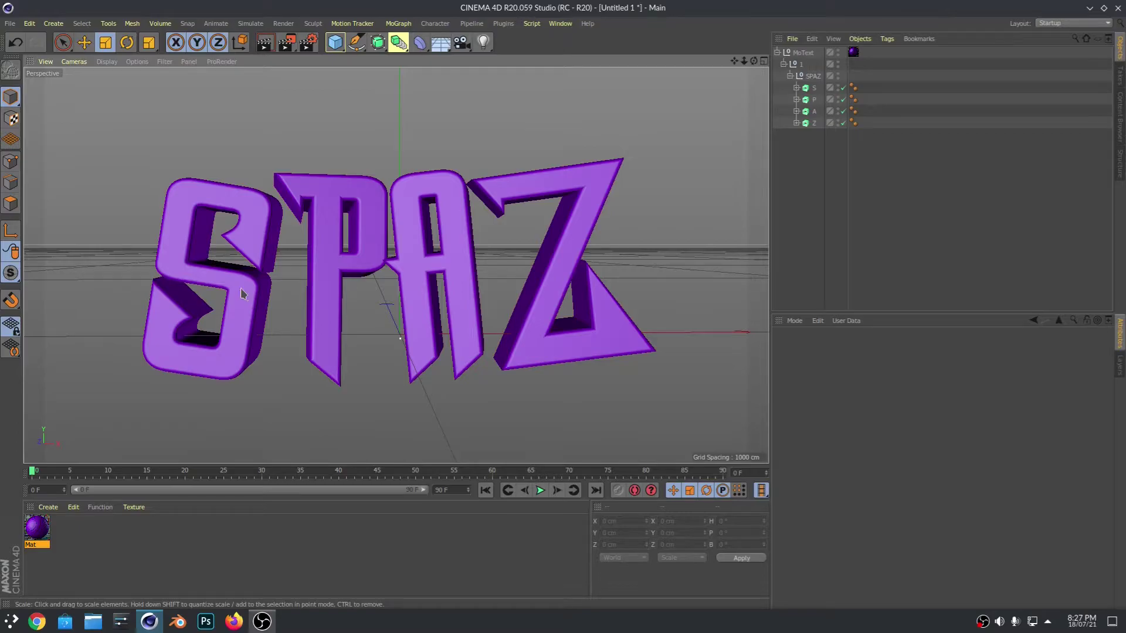
Create a second material in blue with hue about 201° and saturation 97 %, and apply it to the letter A.
click(819, 112)
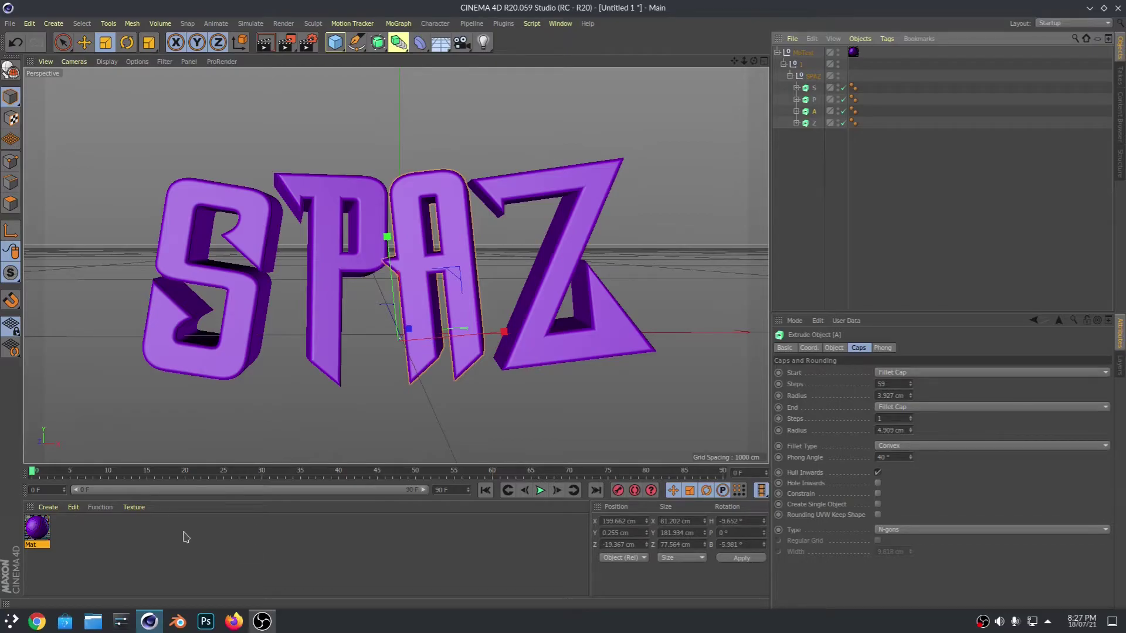
double_click(116, 531)
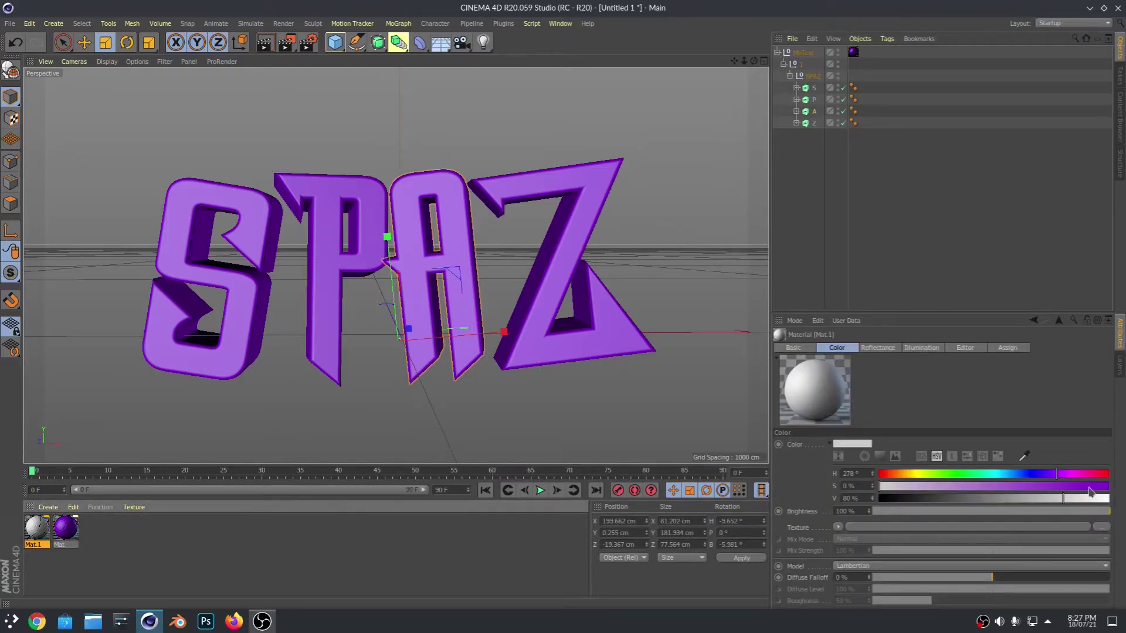
mouse_move(1057, 473)
mouse_down()
mouse_move(958, 488)
mouse_move(1092, 486)
mouse_up()
drag(1026, 474, 1016, 475)
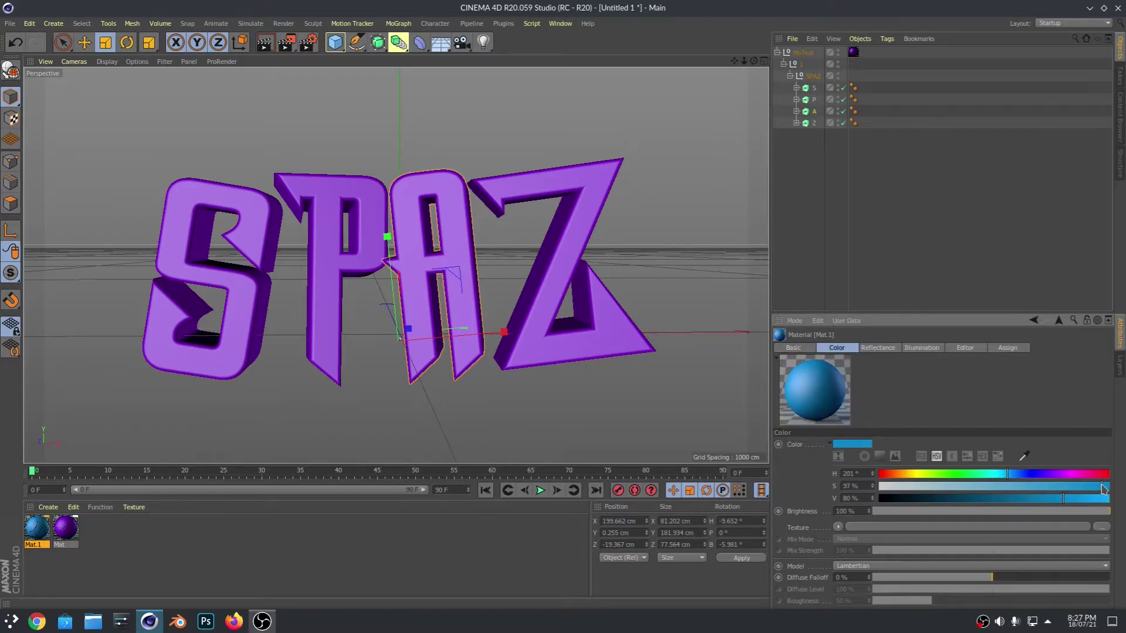
drag(35, 536, 423, 276)
alt+drag(697, 209, 716, 254)
click(716, 244)
Shift the purple material's hue to about 292° for a pinker magenta tone.
click(74, 531)
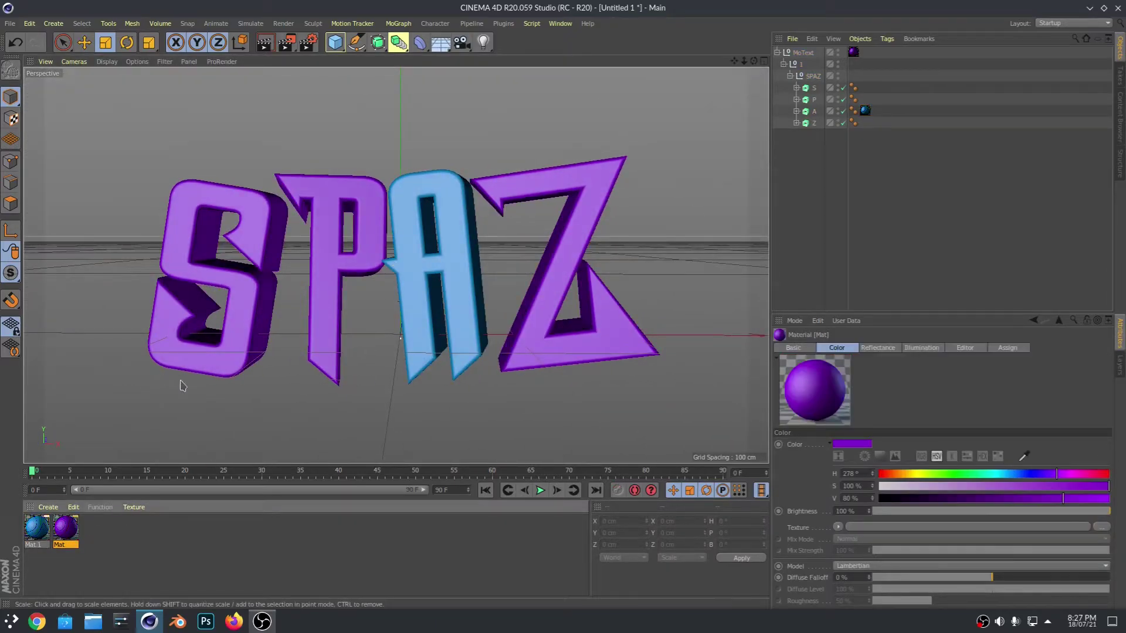
drag(1059, 475, 1065, 477)
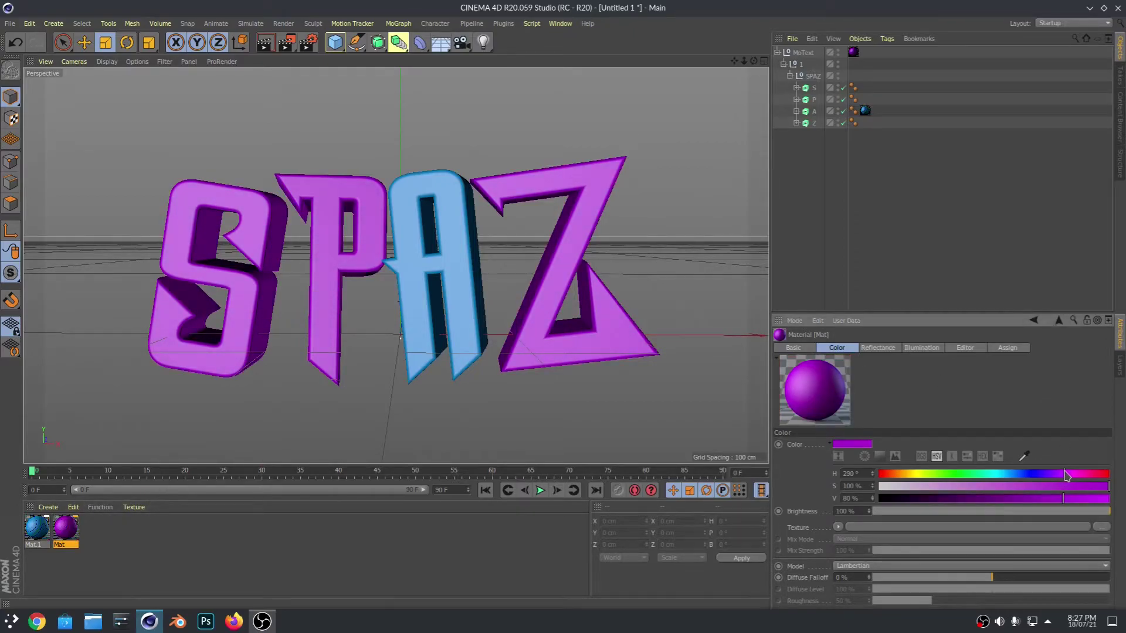
mouse_move(520, 422)
alt+mouse_down()
mouse_move(504, 413)
mouse_move(541, 424)
alt+mouse_up()
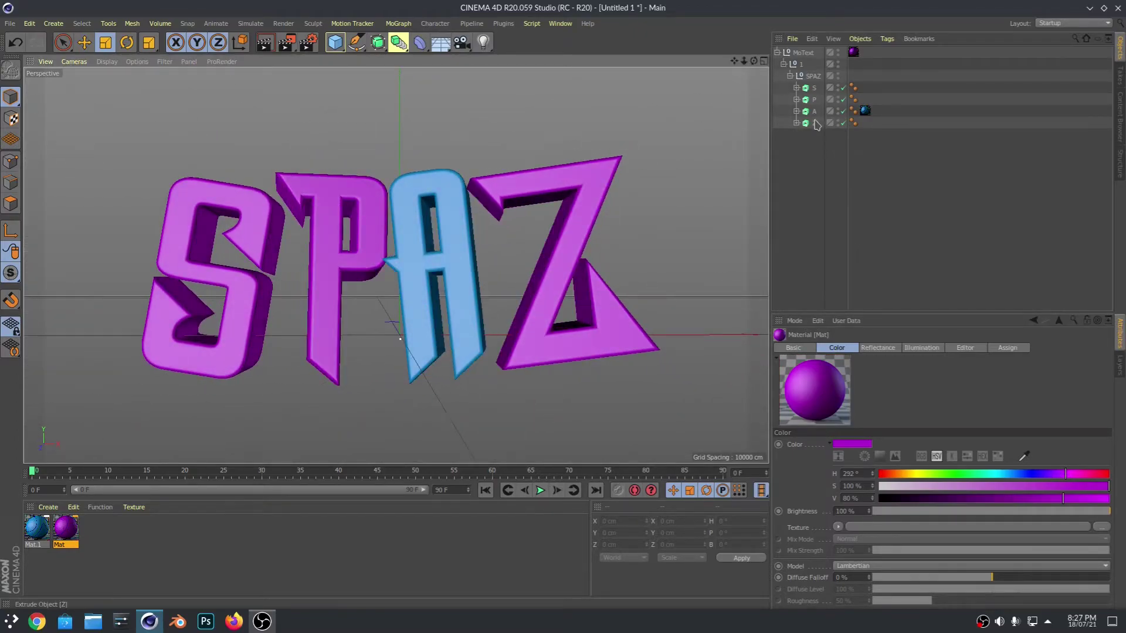
Collapse the MoText hierarchy and tilt the whole text backward so the undersides of the letters face the viewer.
click(777, 53)
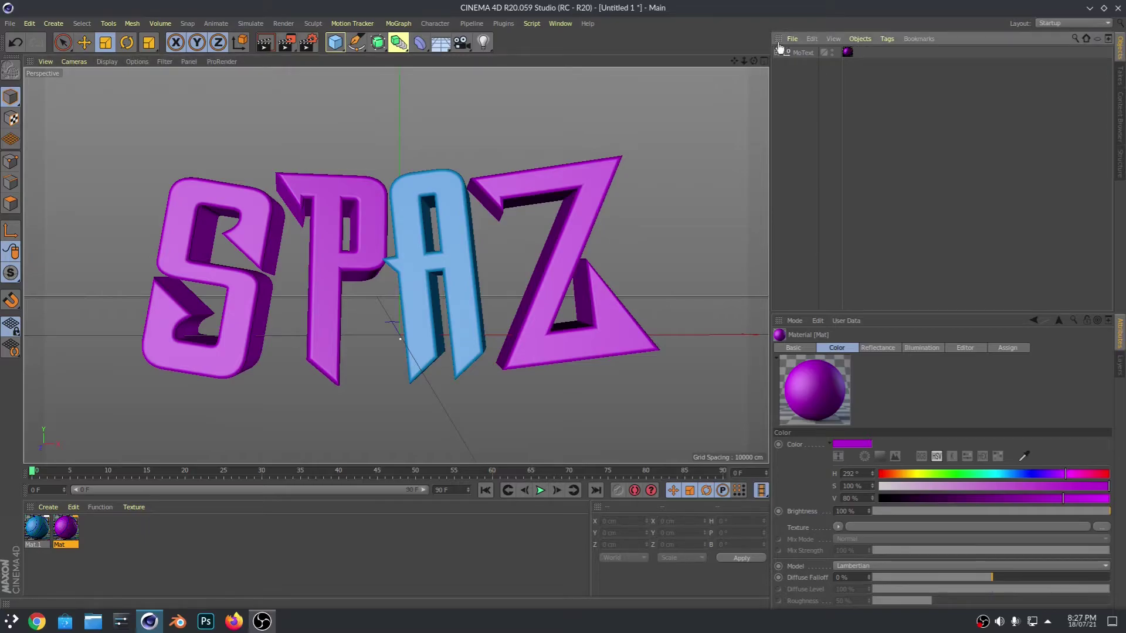
click(792, 54)
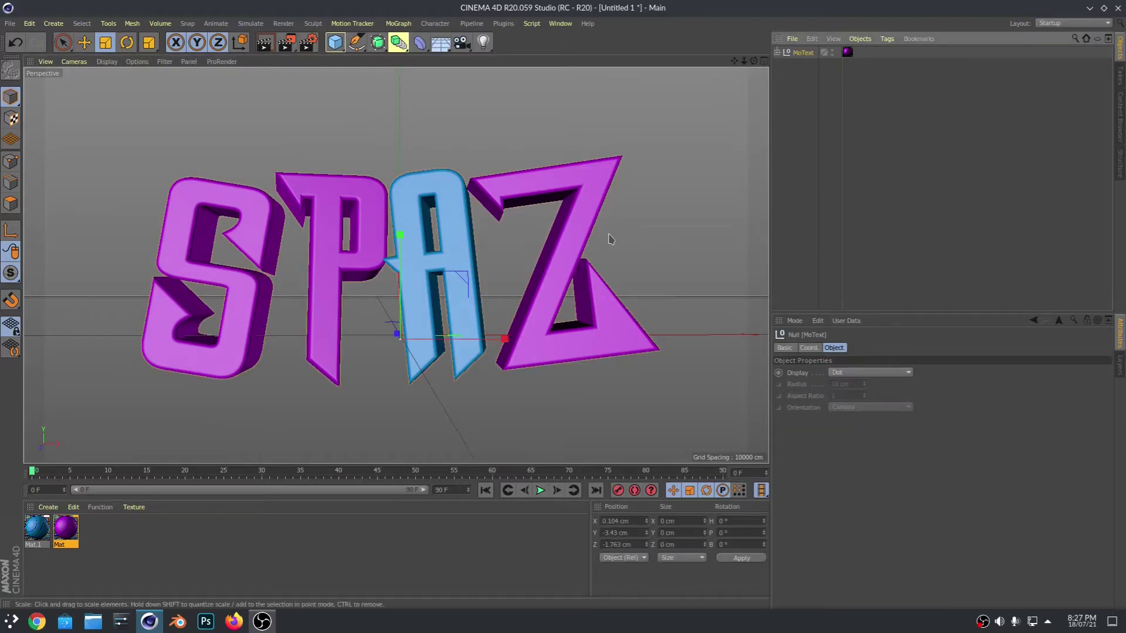
key(r)
mouse_move(401, 305)
mouse_down()
mouse_move(410, 313)
mouse_move(408, 302)
mouse_up()
click(636, 430)
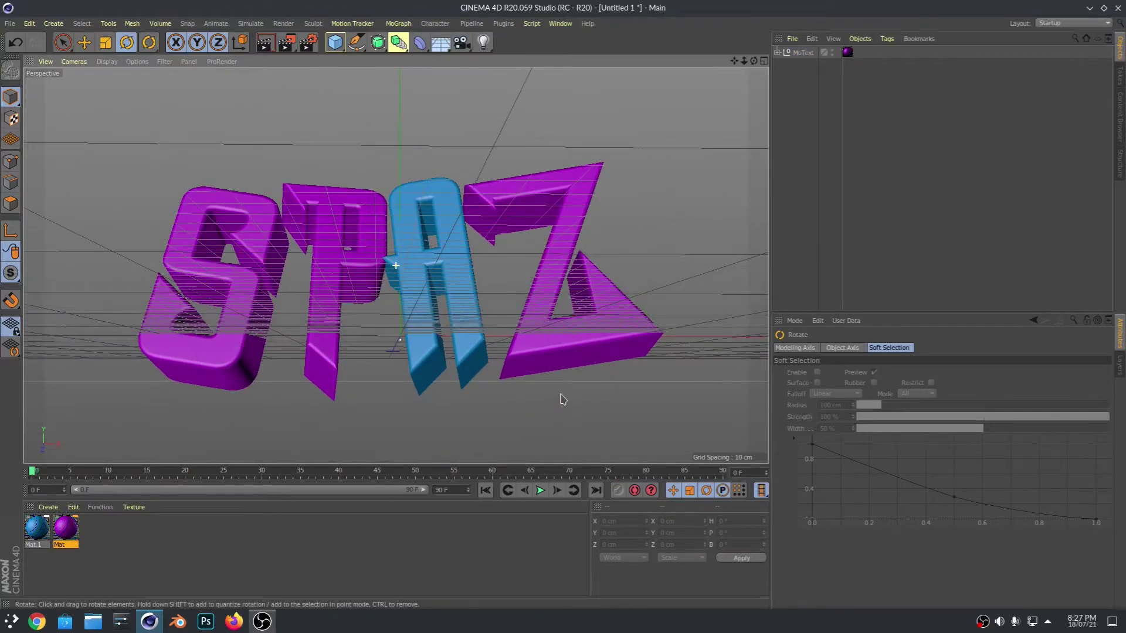
alt+drag(558, 402, 581, 383)
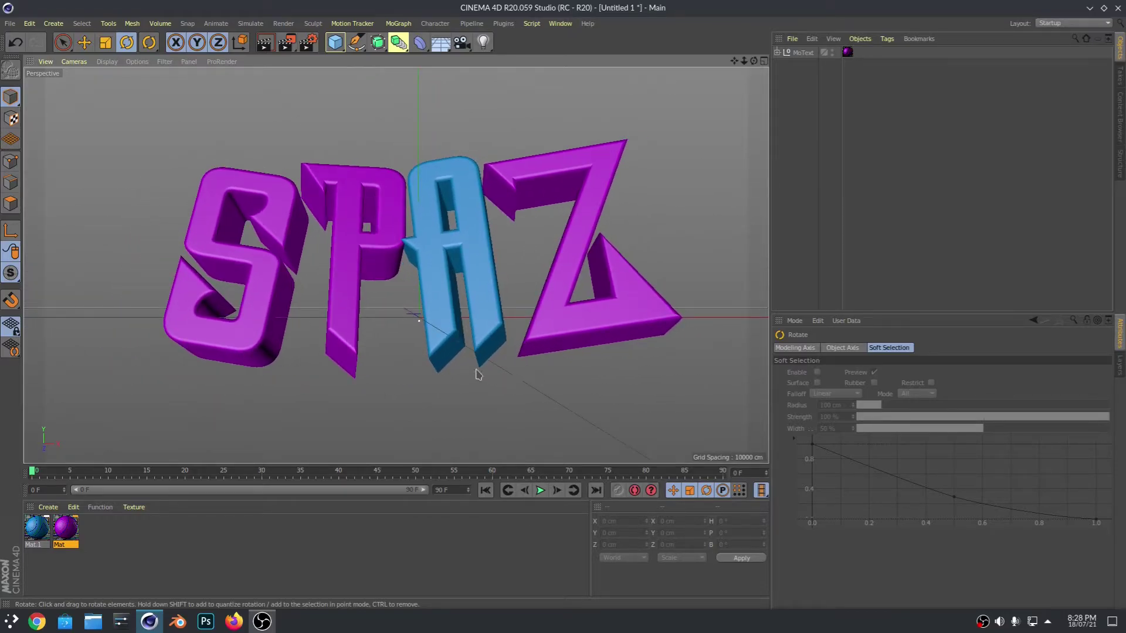
alt+drag(559, 396, 558, 396)
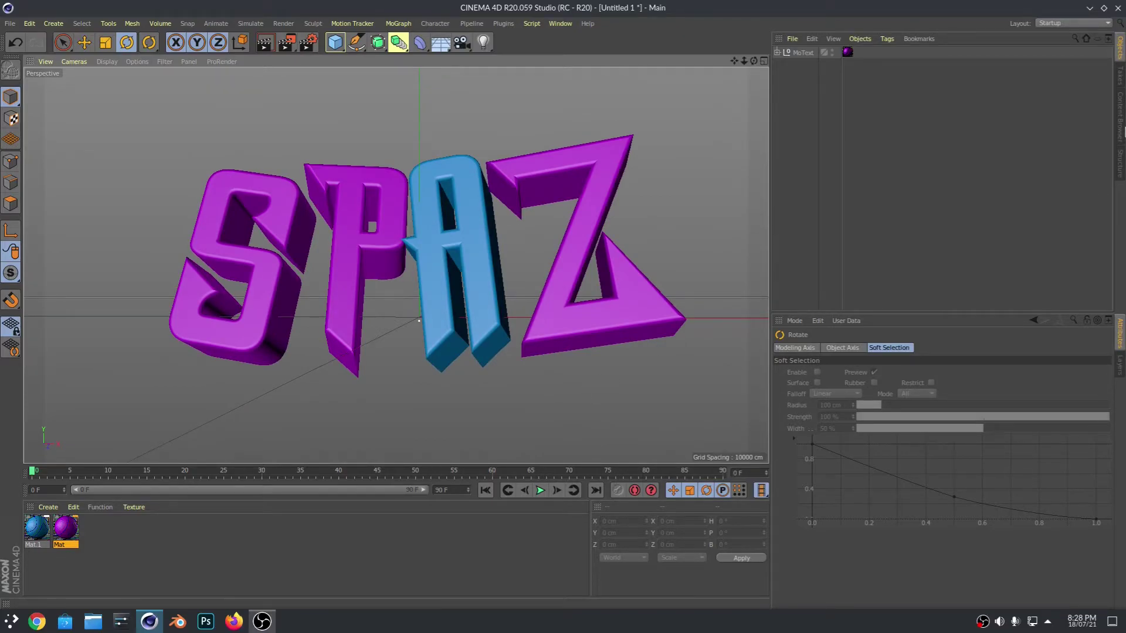
alt+drag(501, 198, 463, 377)
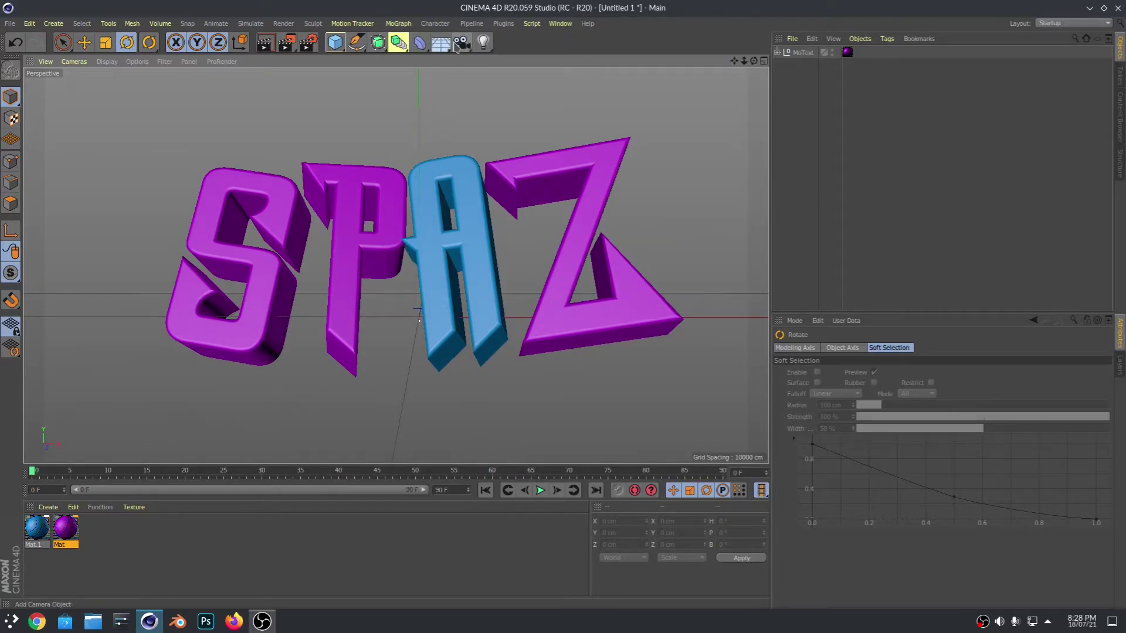
Browse to the user's Documents folder on drive C: and open the New preset library.
drag(486, 41, 709, 170)
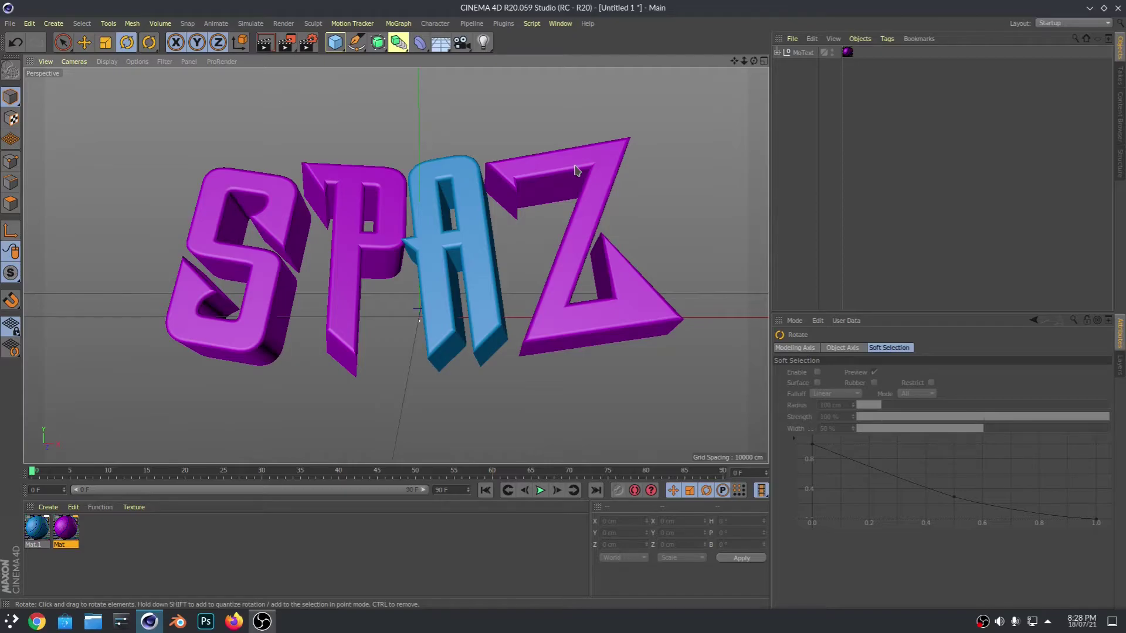
click(1120, 113)
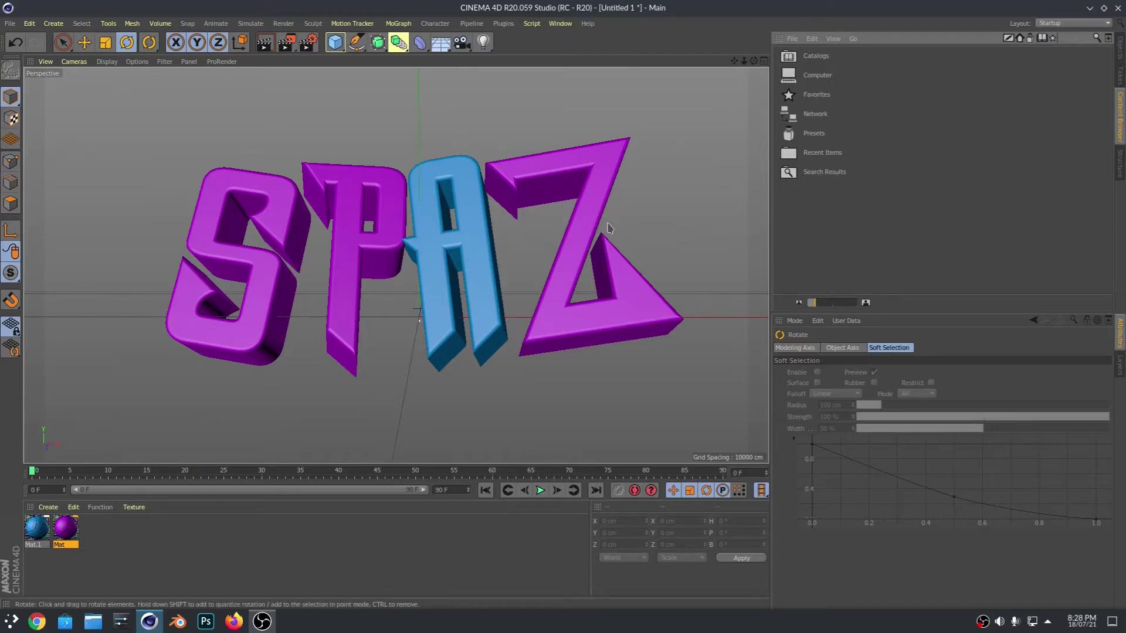
click(1119, 50)
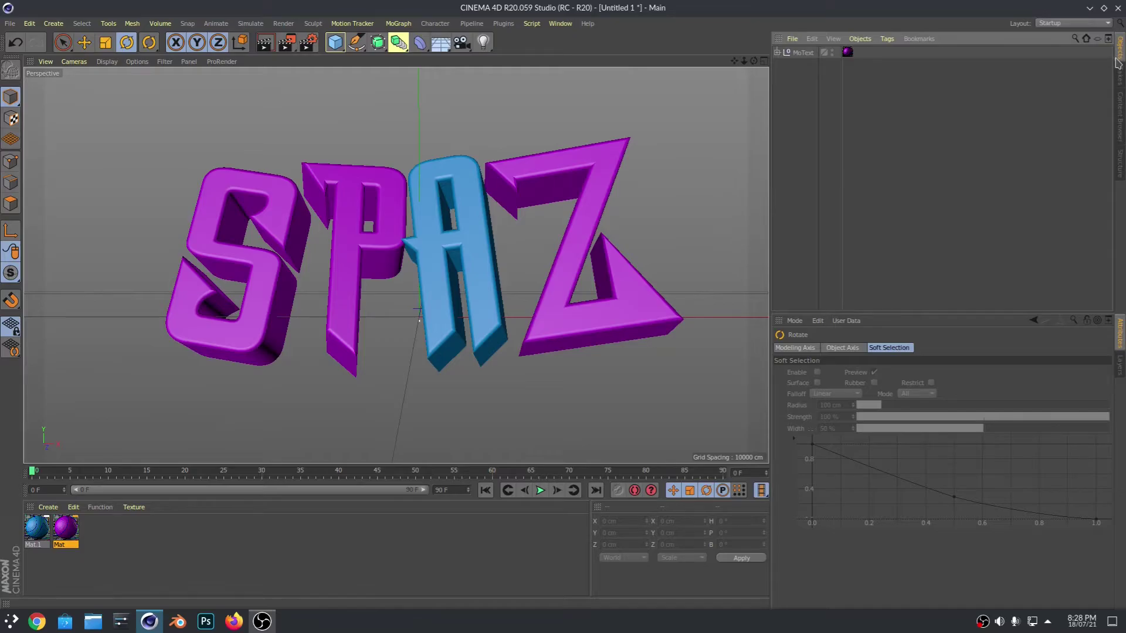
click(1121, 106)
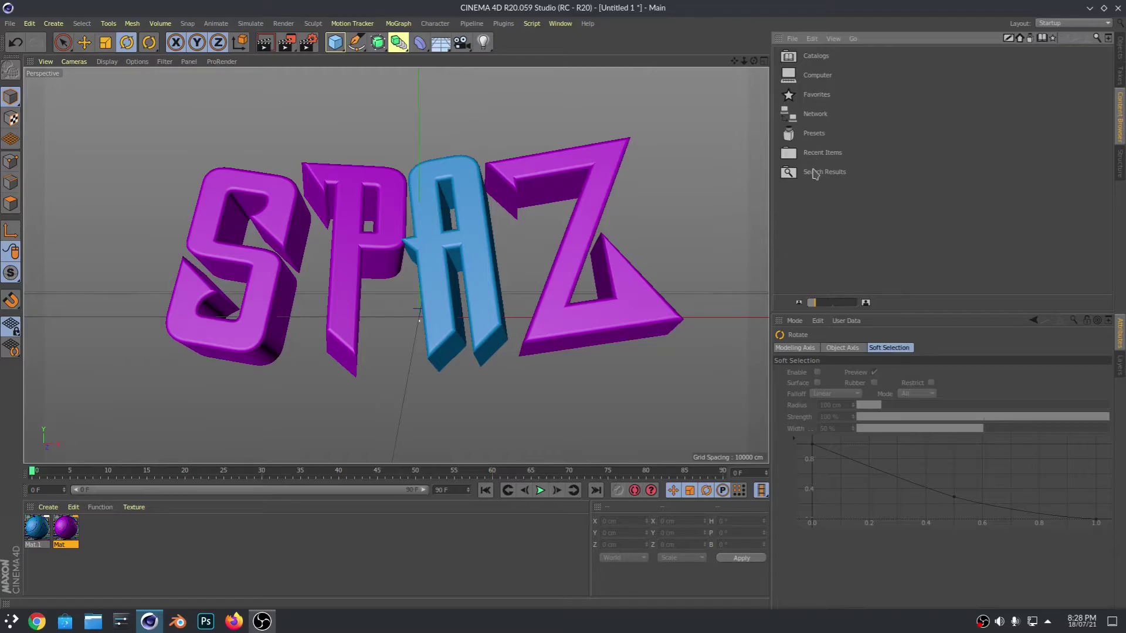
double_click(820, 78)
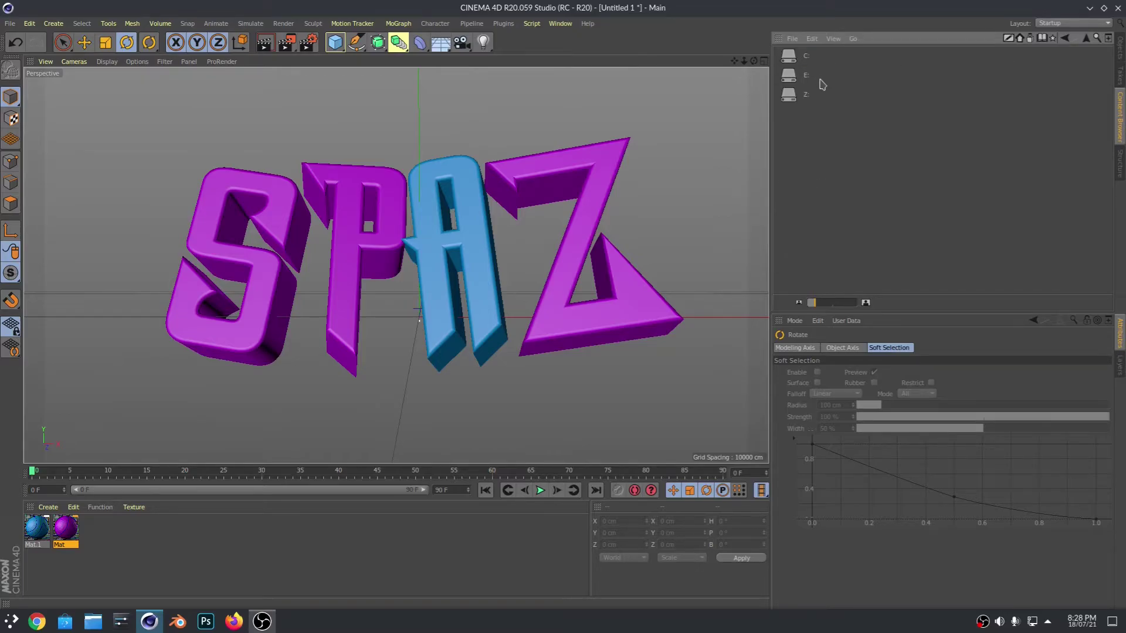
double_click(810, 57)
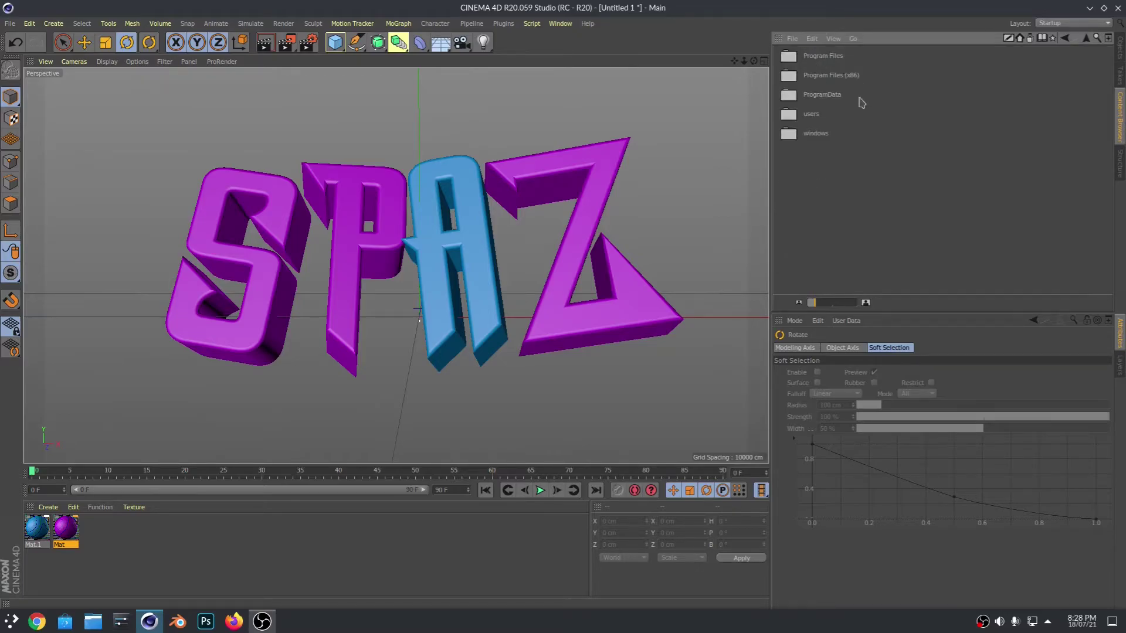
double_click(826, 116)
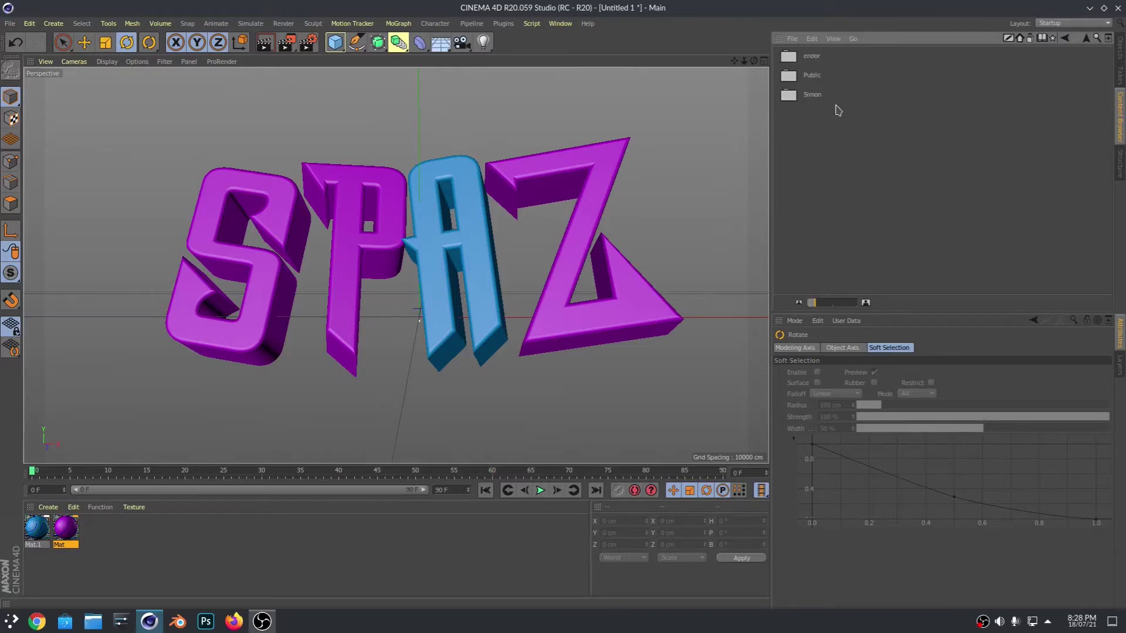
double_click(822, 58)
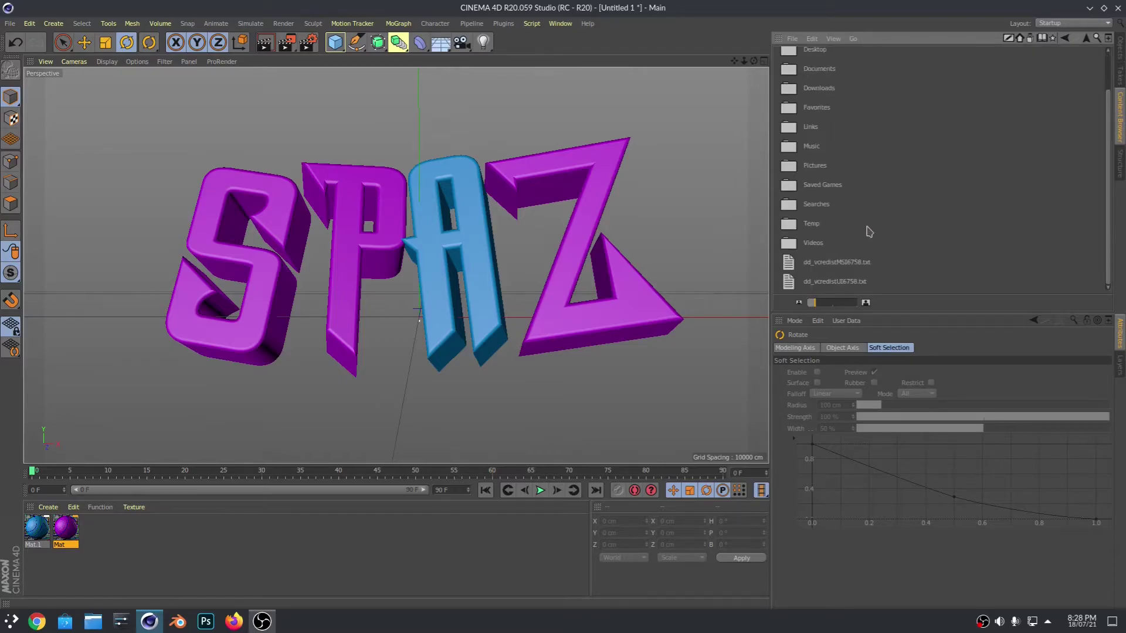
scroll(818, 147, up, 2)
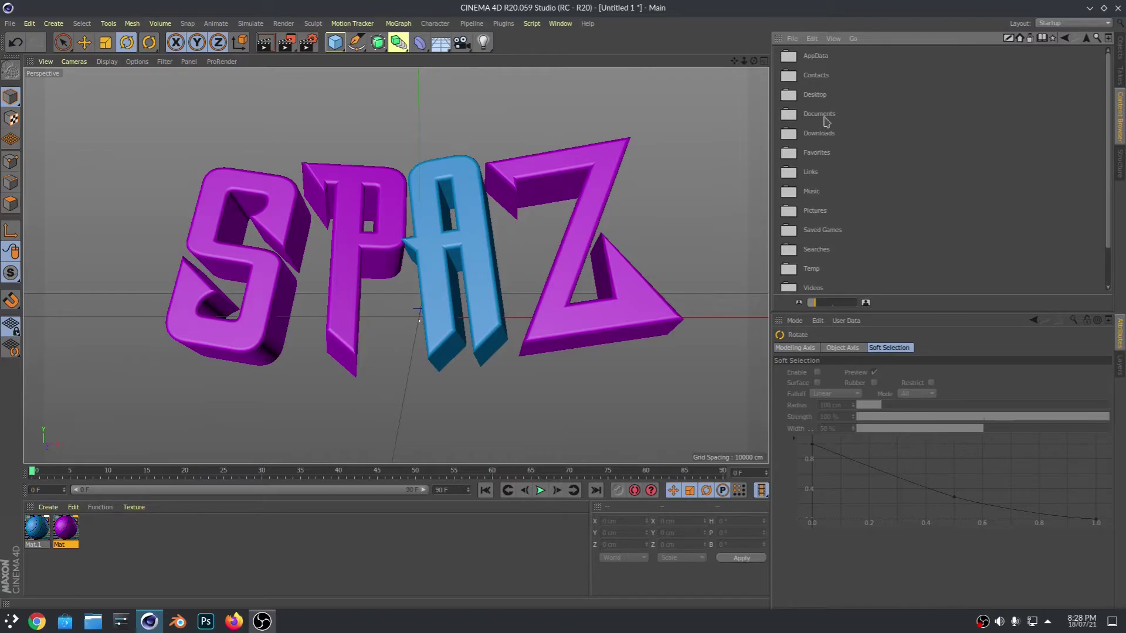
double_click(828, 117)
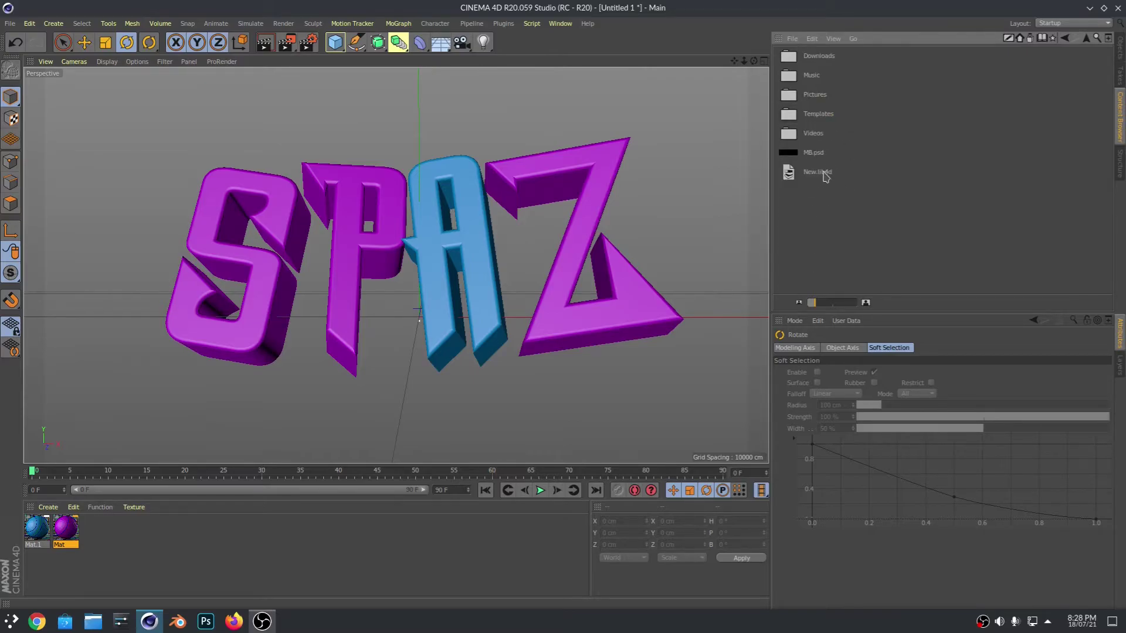
double_click(819, 172)
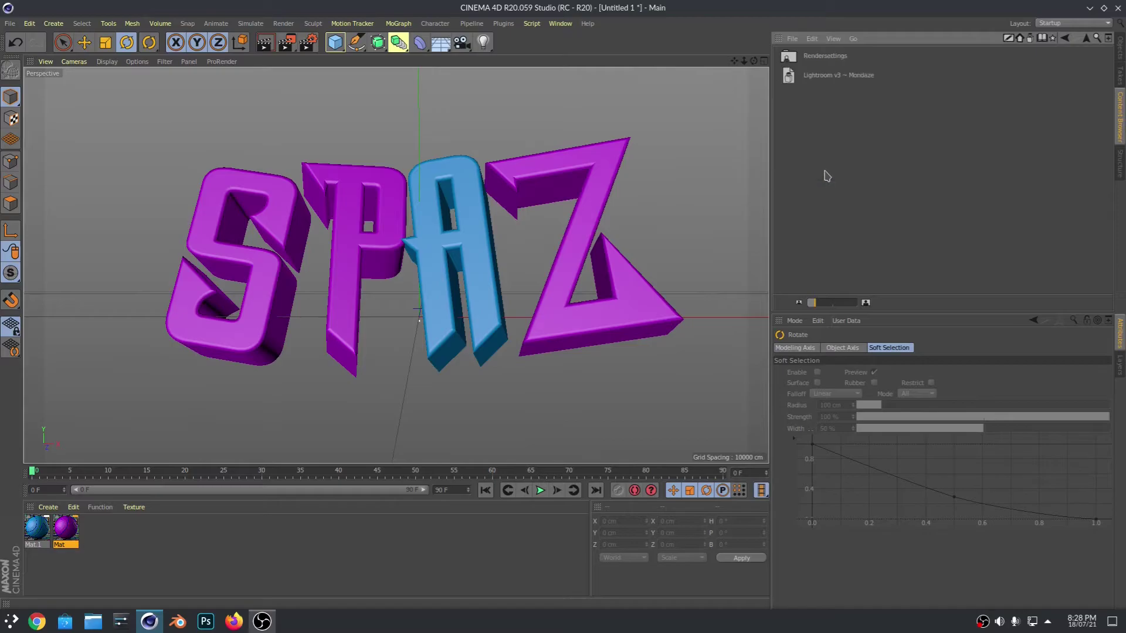
Load the Lightroom v3 - Mondaze preset and the 1. Best Settings render preset, and return to the scene's object list.
click(840, 75)
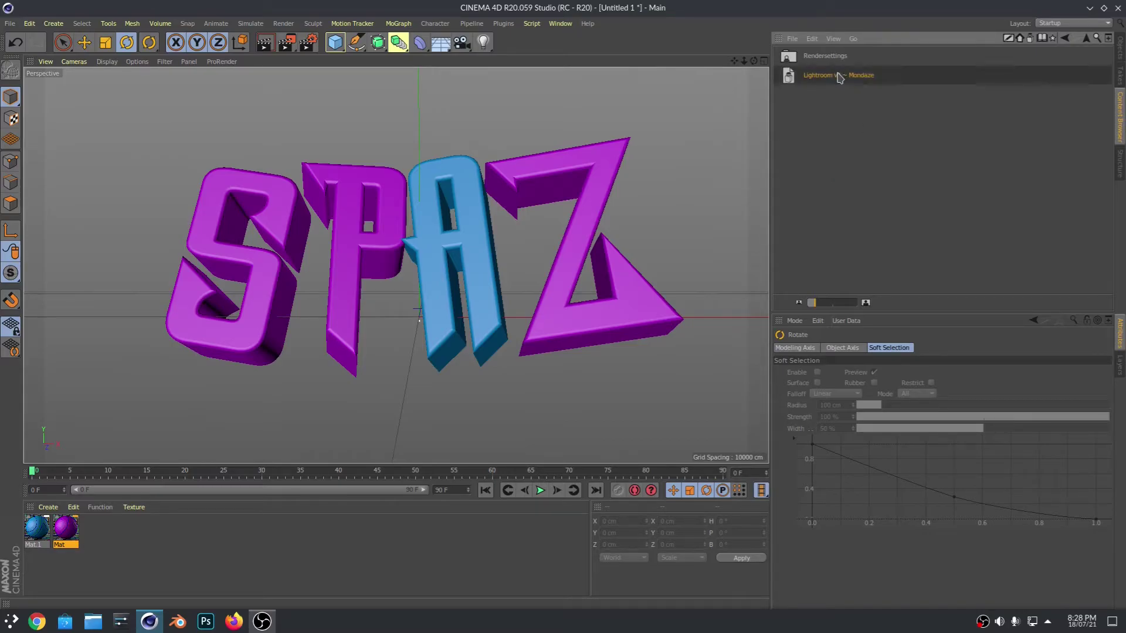
double_click(888, 76)
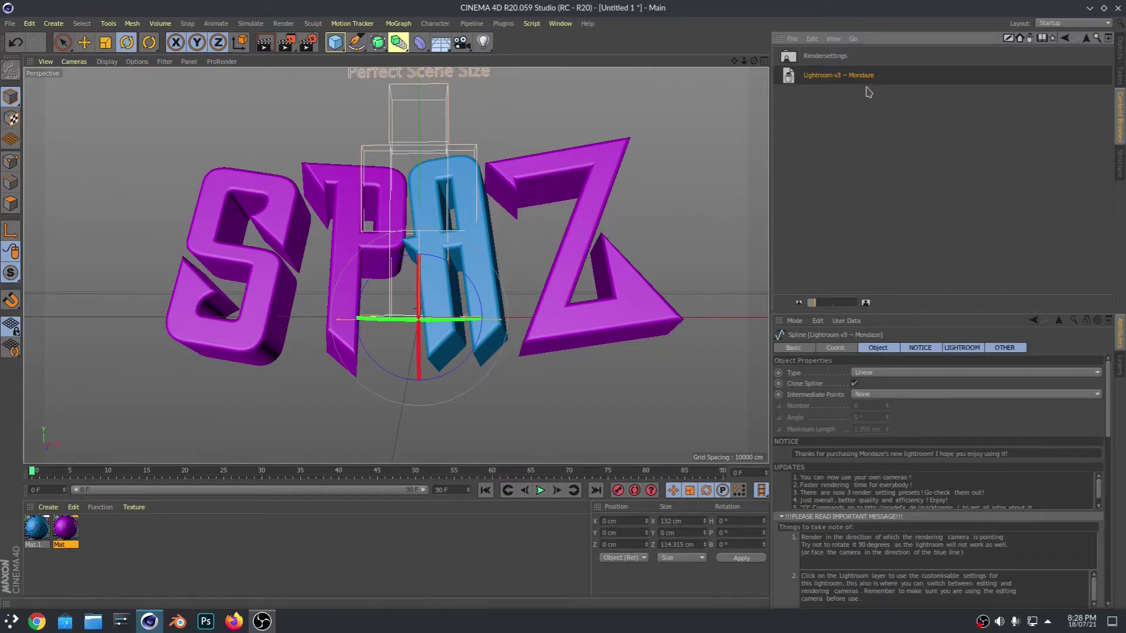
click(839, 57)
double_click(872, 54)
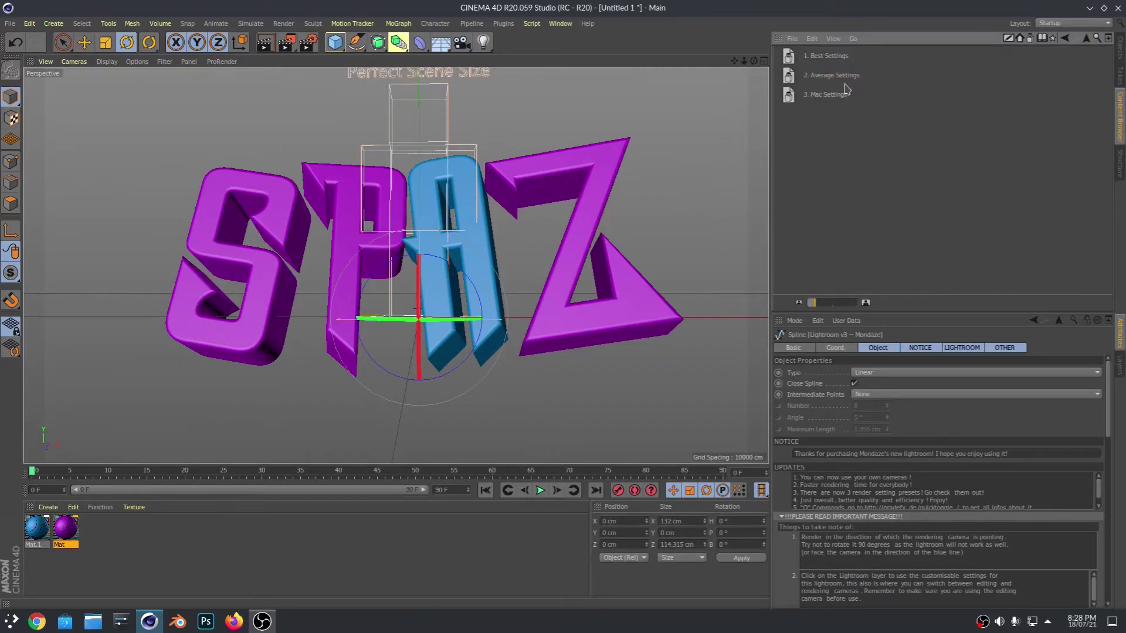
click(832, 59)
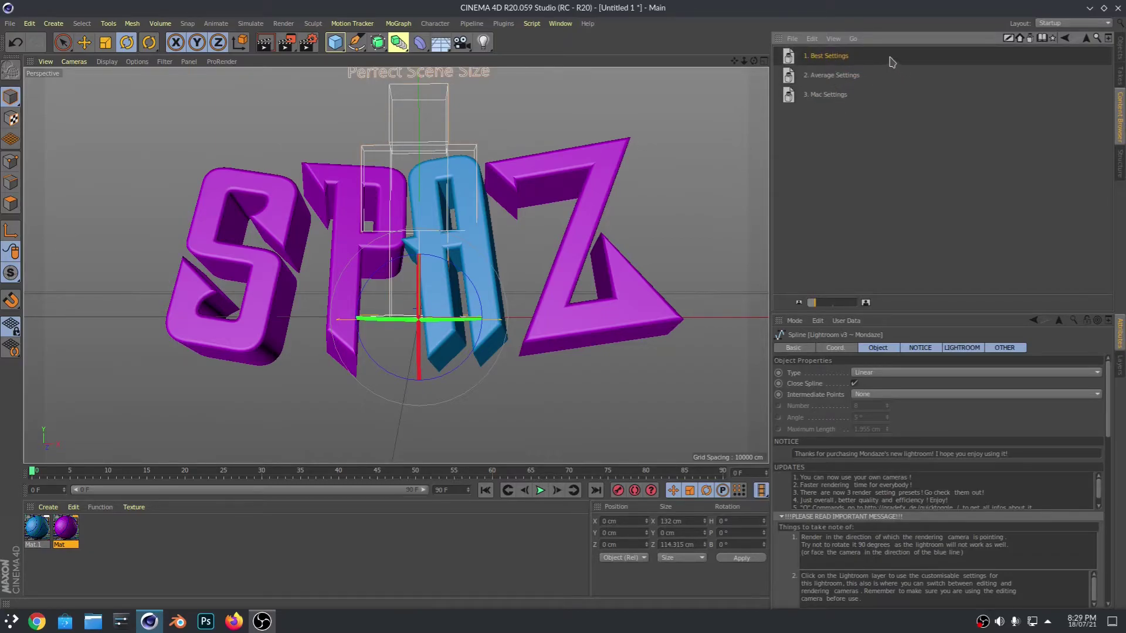
click(1121, 53)
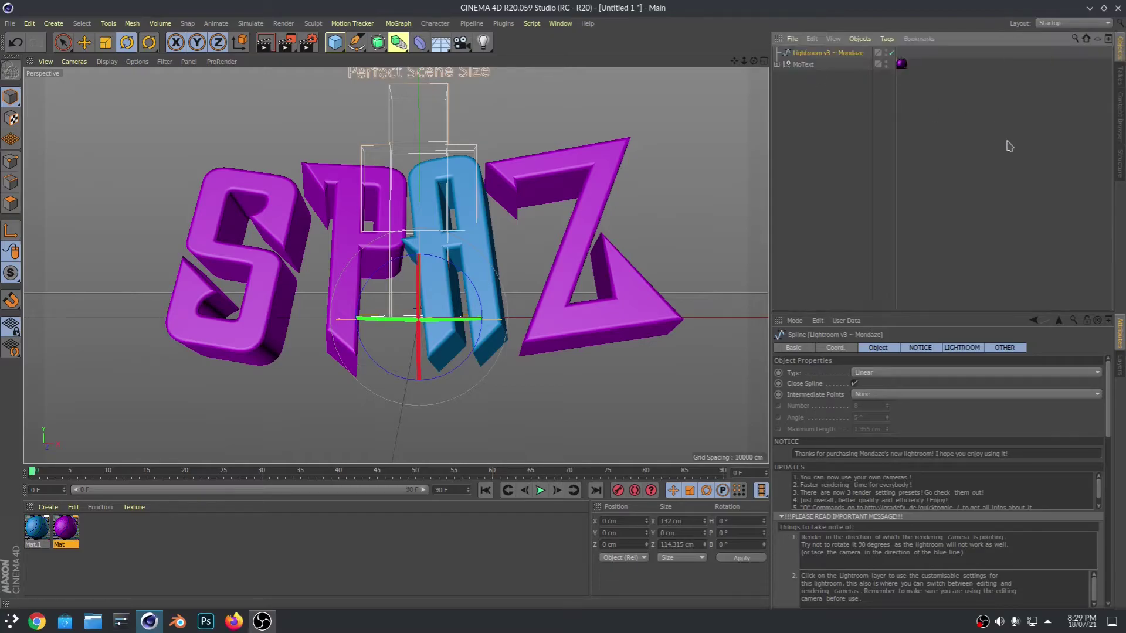
Frame the SPAZ text from the front, slightly below, and add a standard camera at that view.
mouse_move(693, 193)
alt+mouse_down()
mouse_move(645, 234)
mouse_move(593, 252)
mouse_move(668, 240)
mouse_move(691, 172)
mouse_move(692, 264)
mouse_move(692, 201)
alt+mouse_up()
alt+drag(676, 162, 682, 186)
click(686, 186)
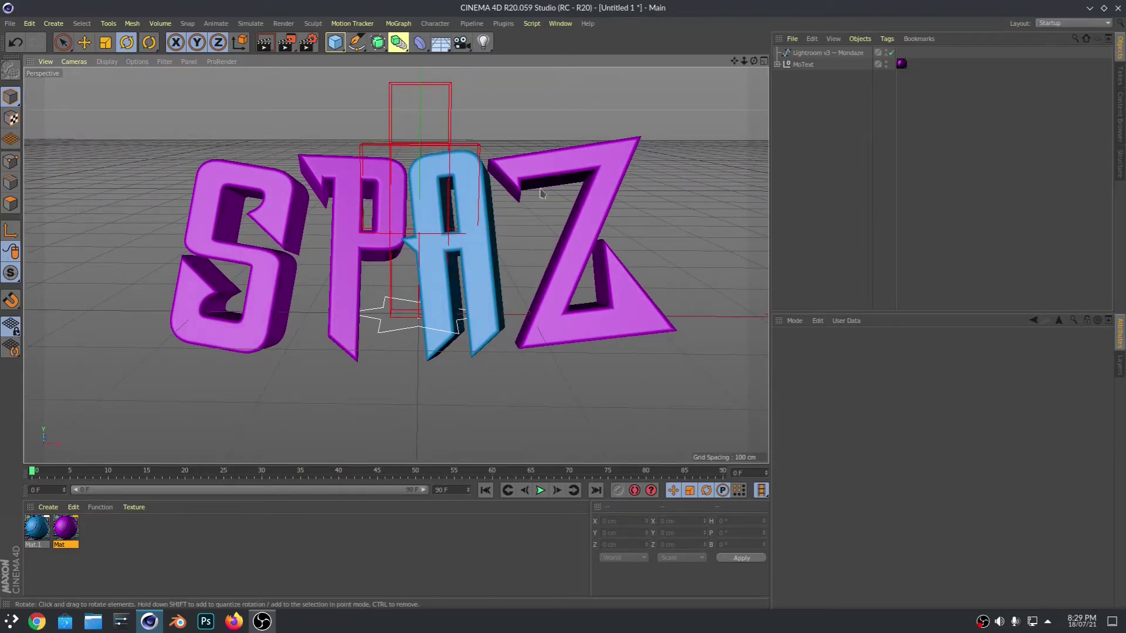
alt+drag(674, 194, 677, 171)
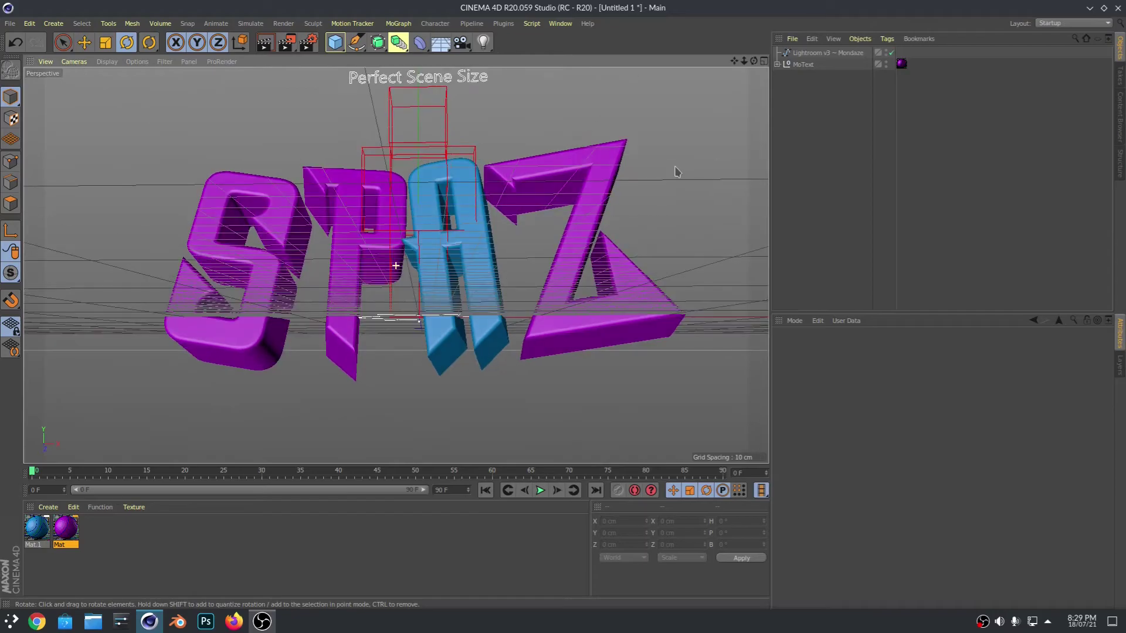
click(461, 43)
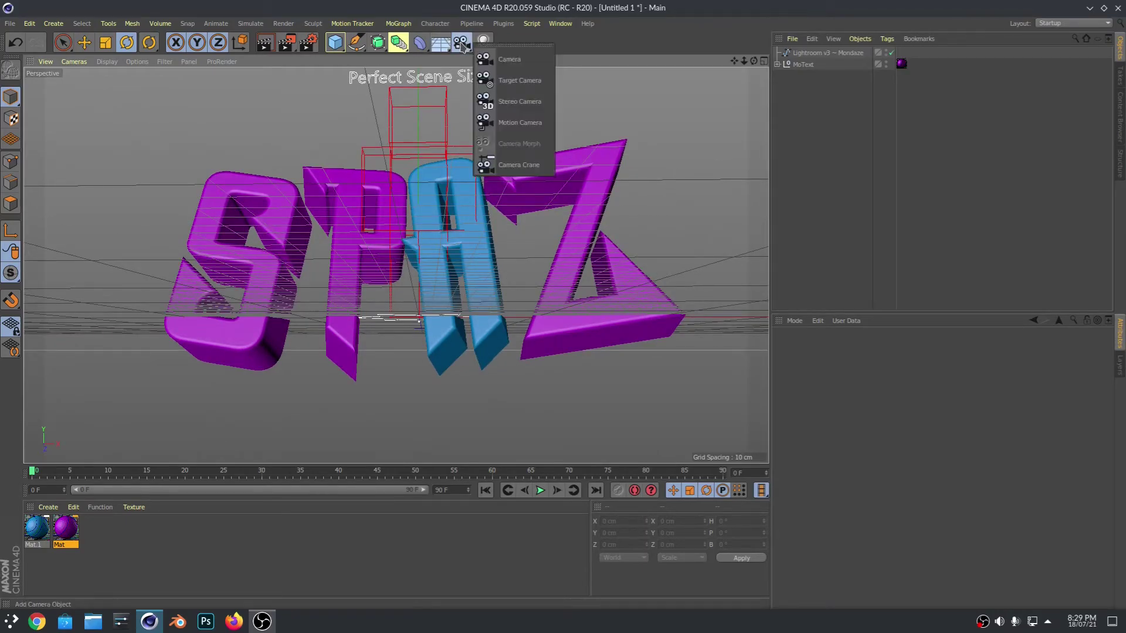
click(520, 59)
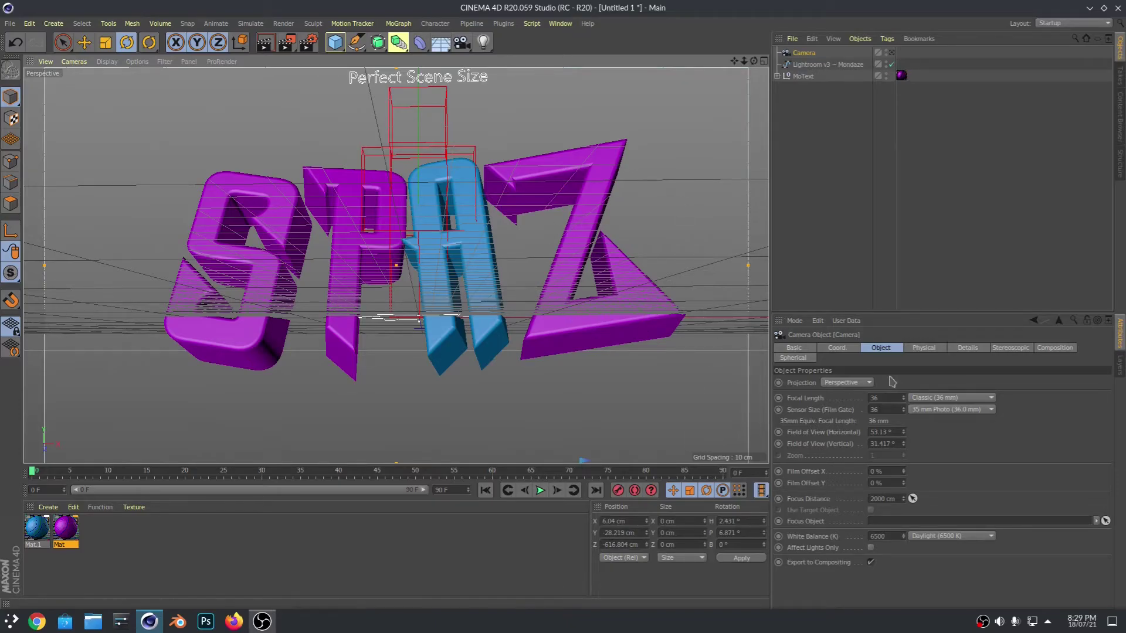
Compare the free editor view with the new camera's view, and widen the name column of the object list.
click(703, 189)
alt+drag(706, 169, 474, 190)
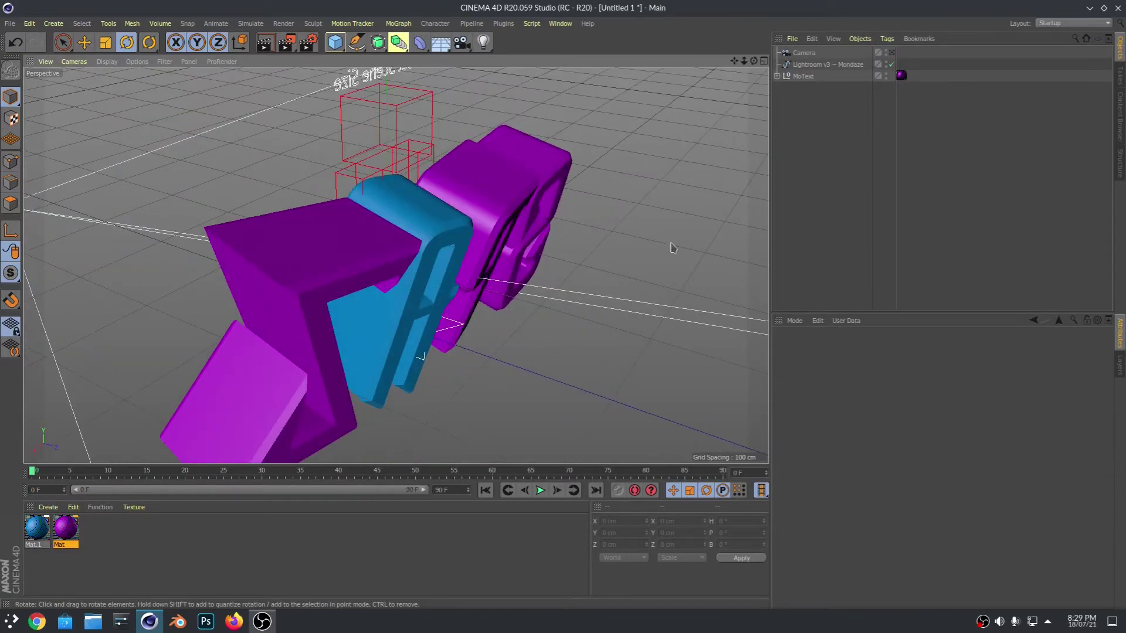
click(891, 53)
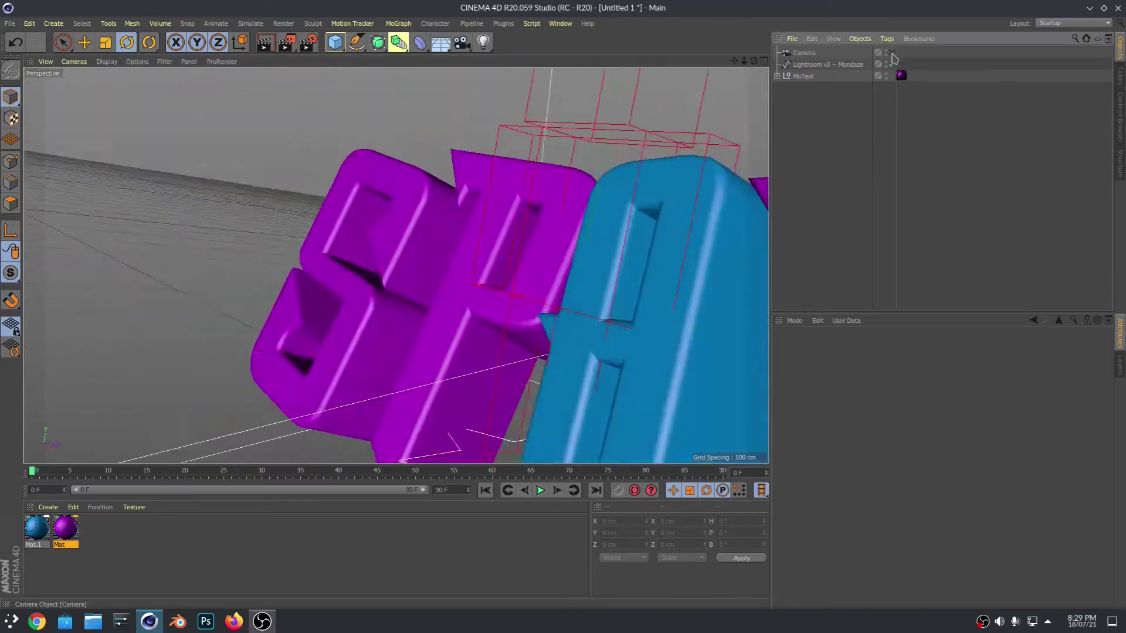
alt+drag(678, 171, 622, 193)
drag(873, 59, 797, 61)
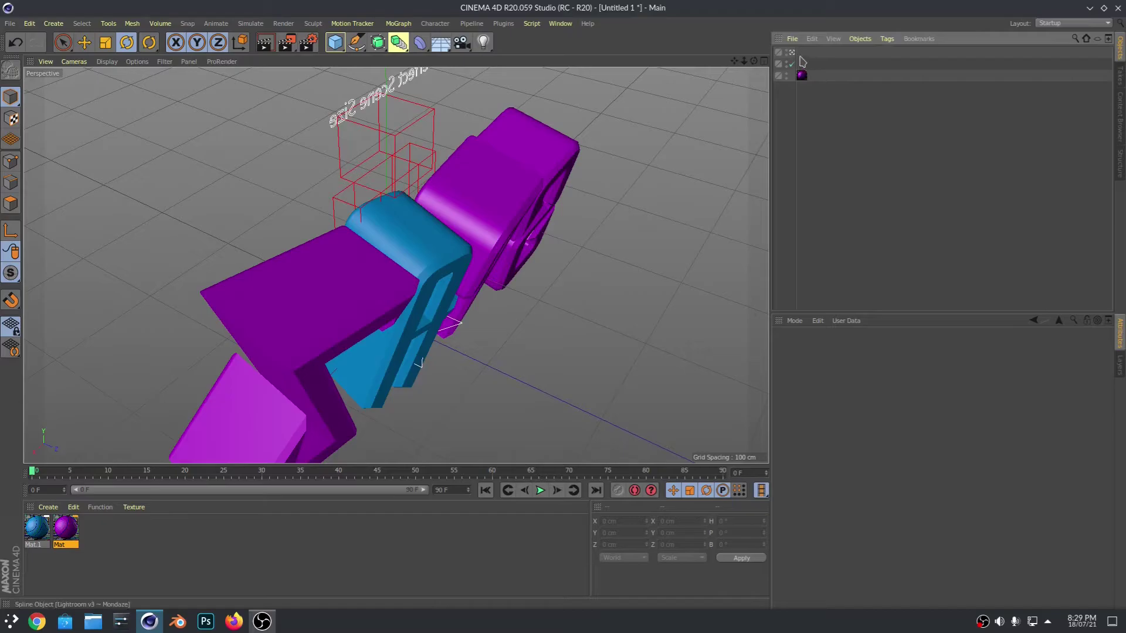
drag(799, 59, 947, 57)
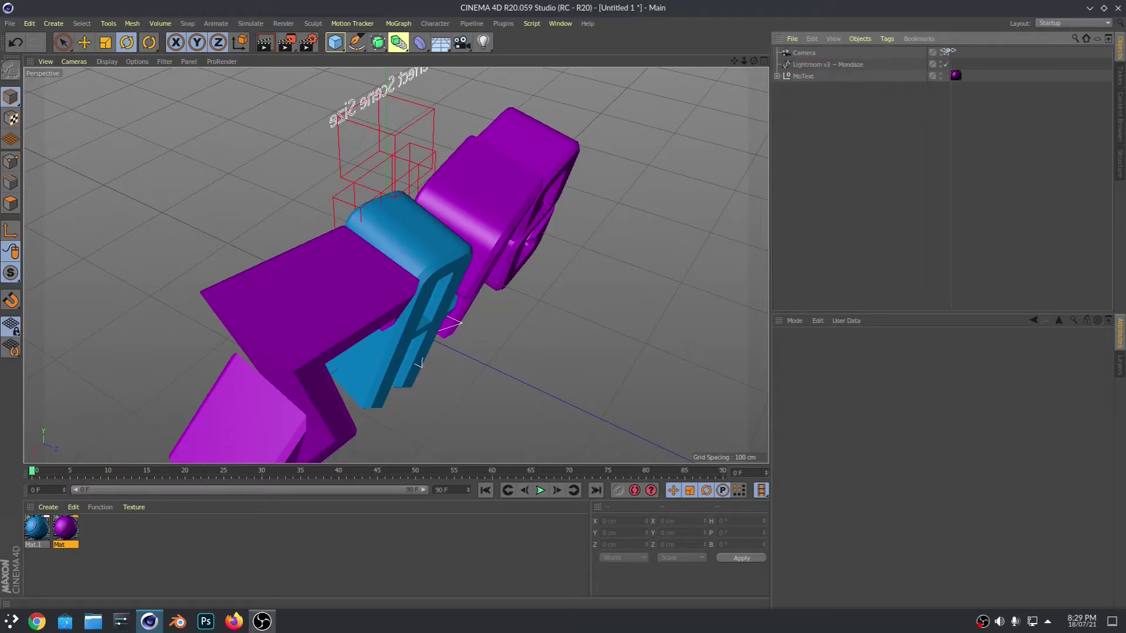
Look through the camera, reframe the SPAZ text from slightly below, and check the framing against the free editor view.
click(946, 53)
click(946, 53)
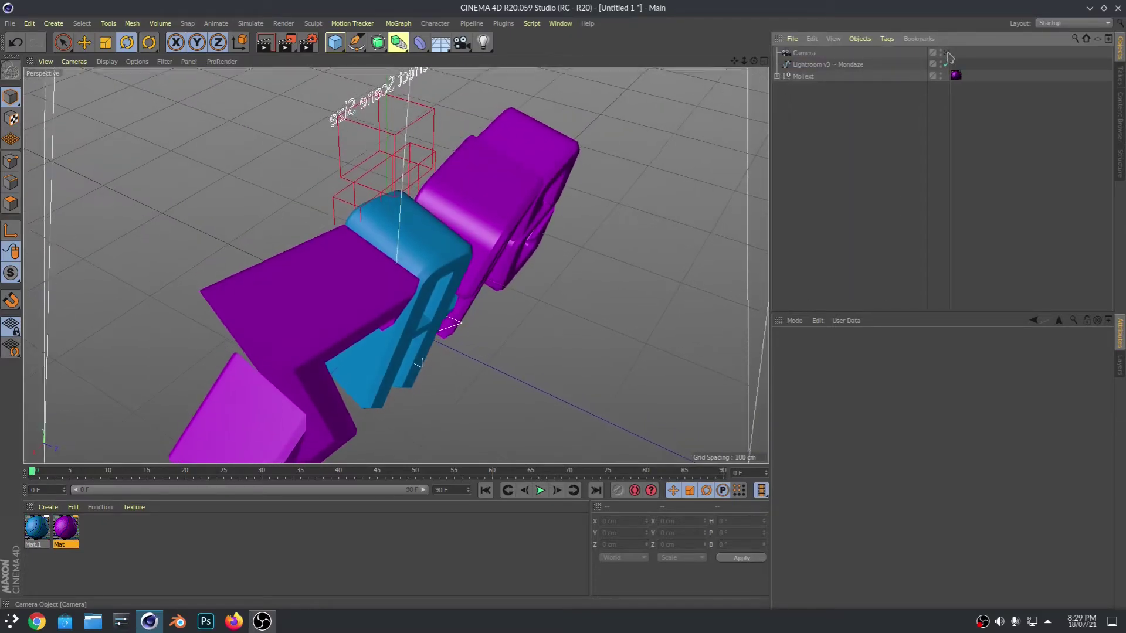
alt+drag(699, 221, 762, 182)
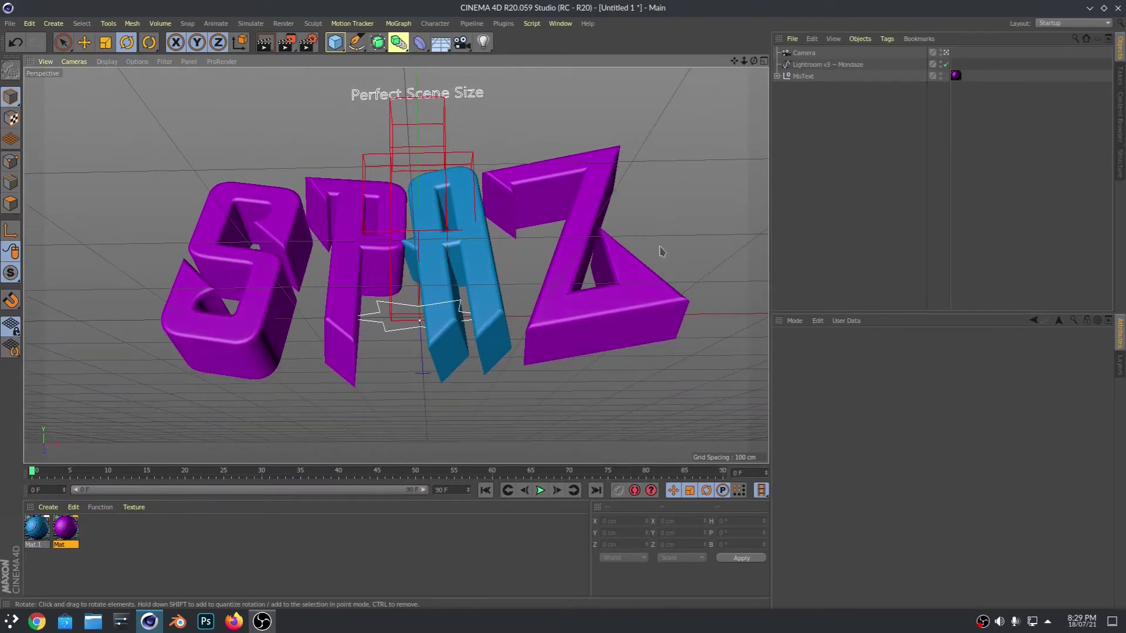
alt+drag(666, 250, 683, 227)
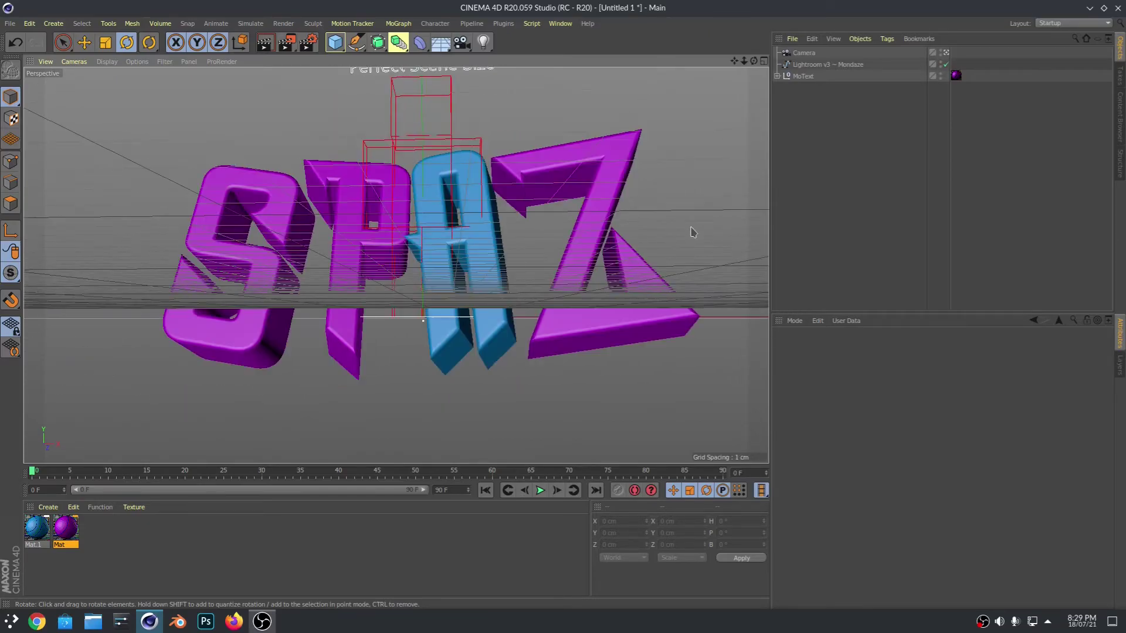
click(946, 54)
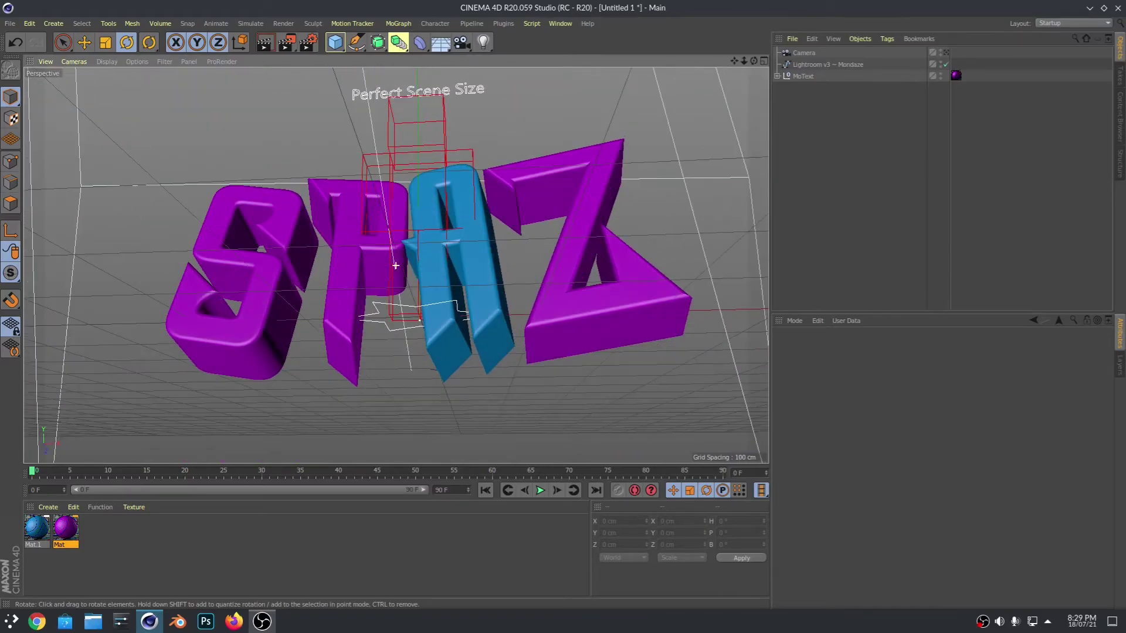
click(946, 53)
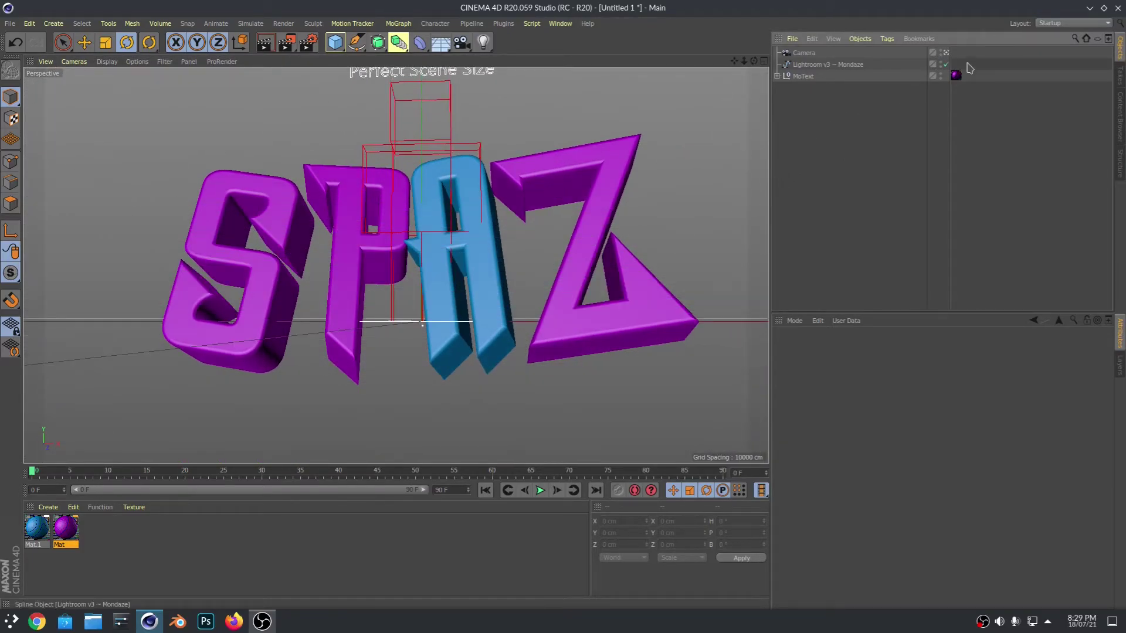
alt+drag(706, 183, 659, 191)
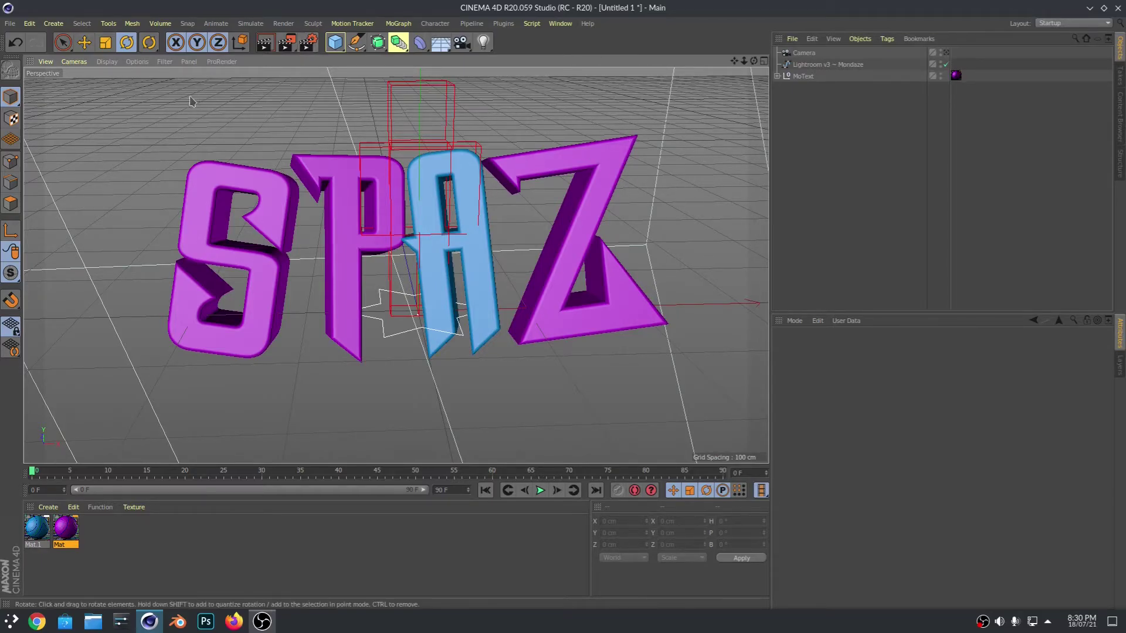
Open the render settings and enable saving of the rendered image.
click(308, 42)
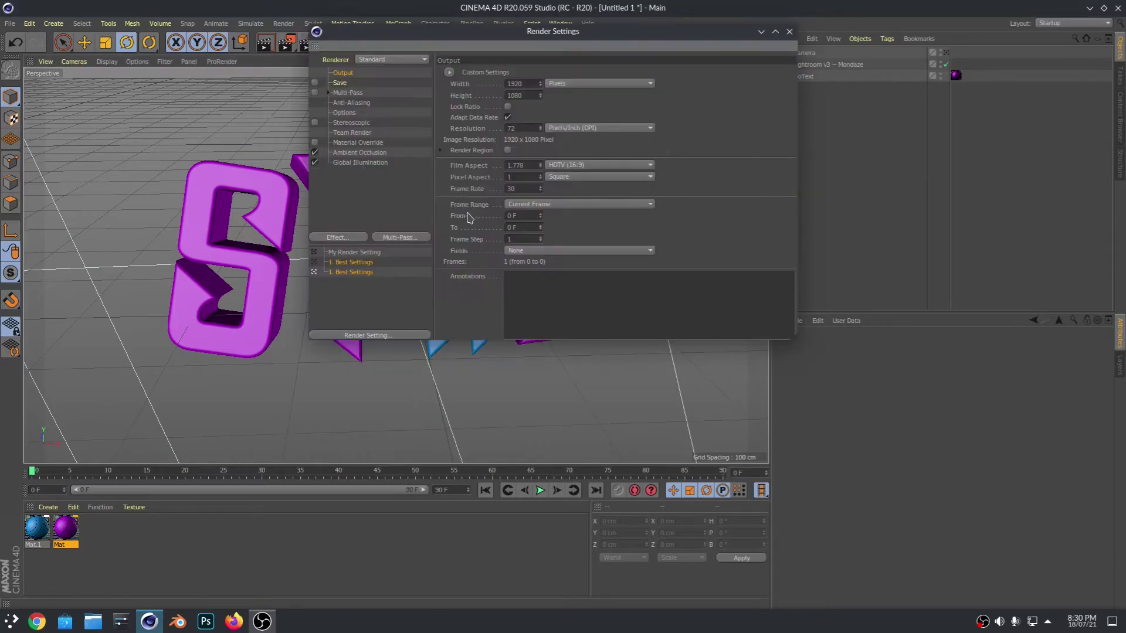
drag(564, 42, 529, 128)
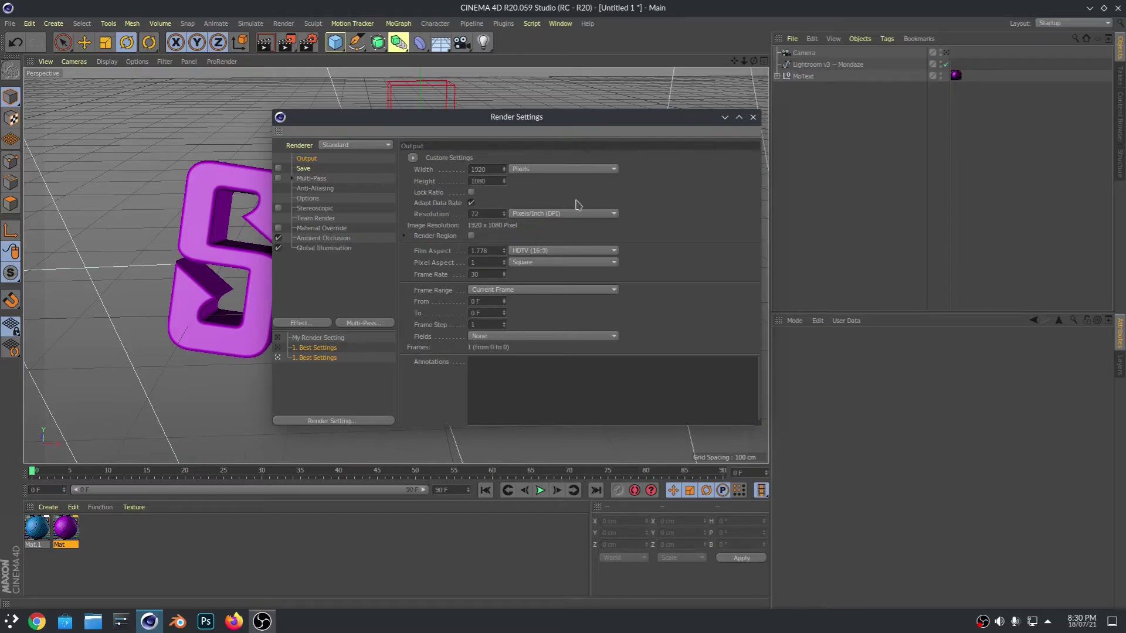
click(279, 169)
click(298, 169)
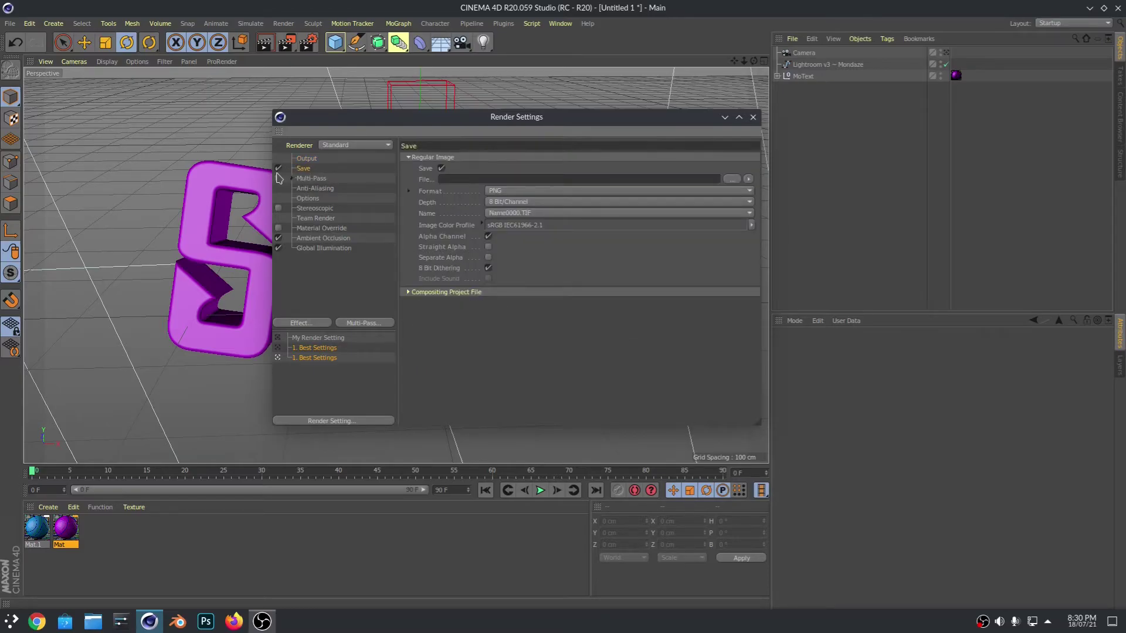
click(314, 282)
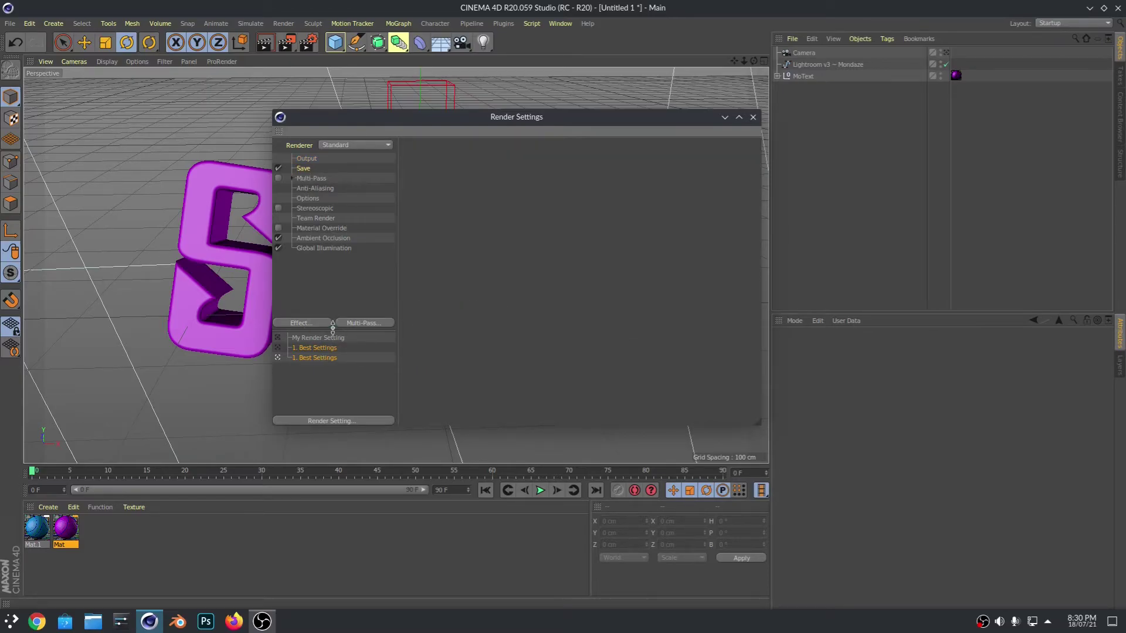
Review the available render effects and the Ambient Occlusion and Global Illumination entries in the render settings.
click(316, 324)
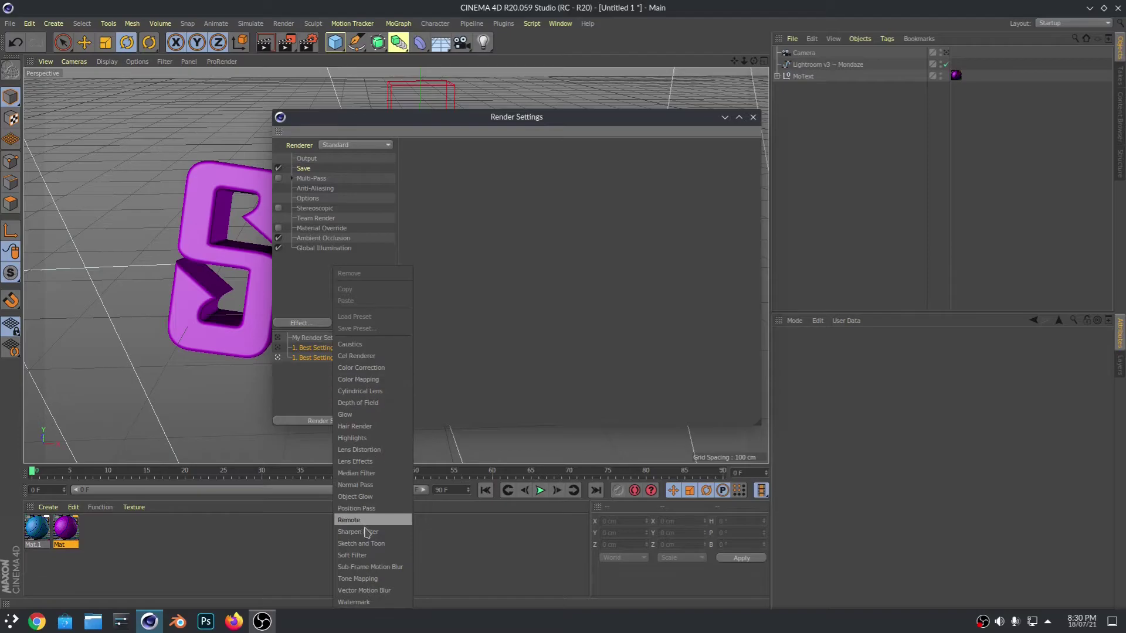
click(302, 324)
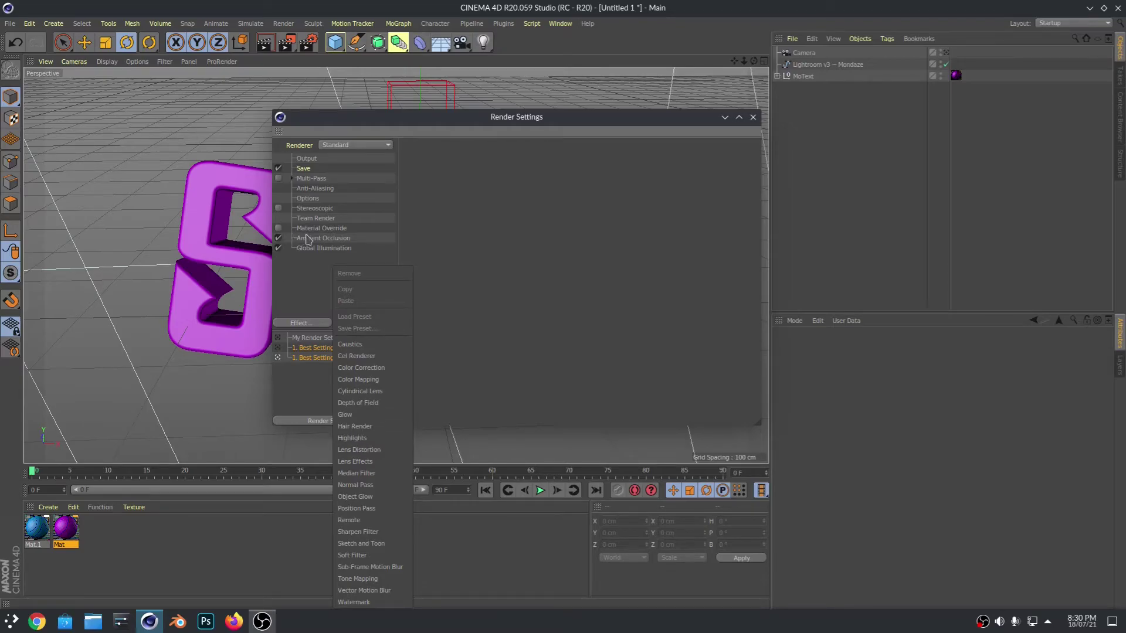
click(296, 258)
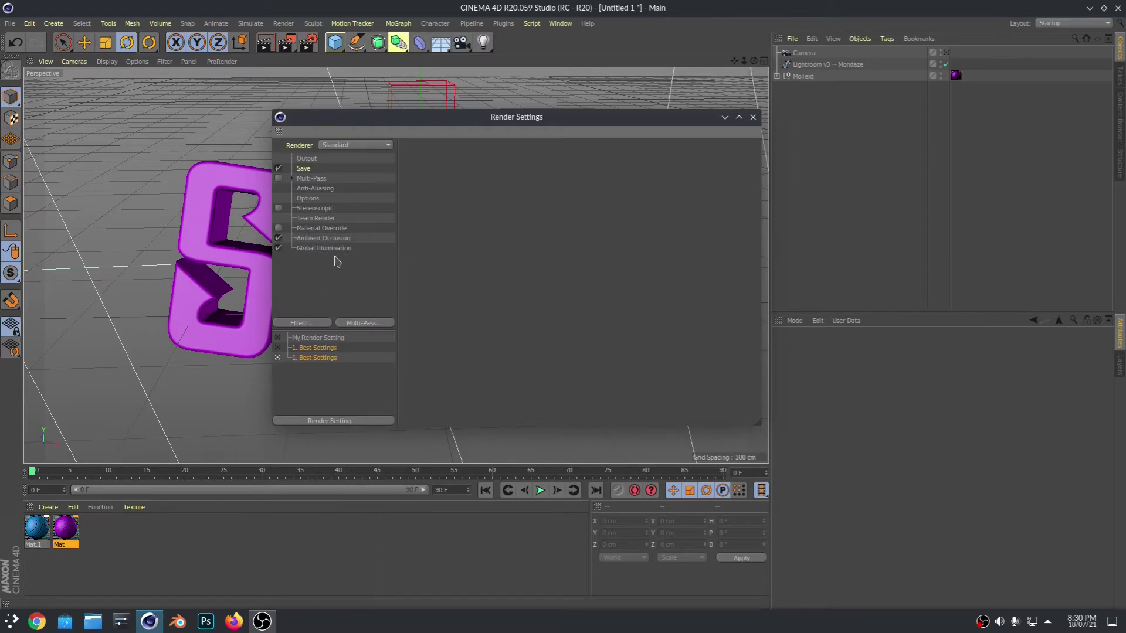
click(321, 325)
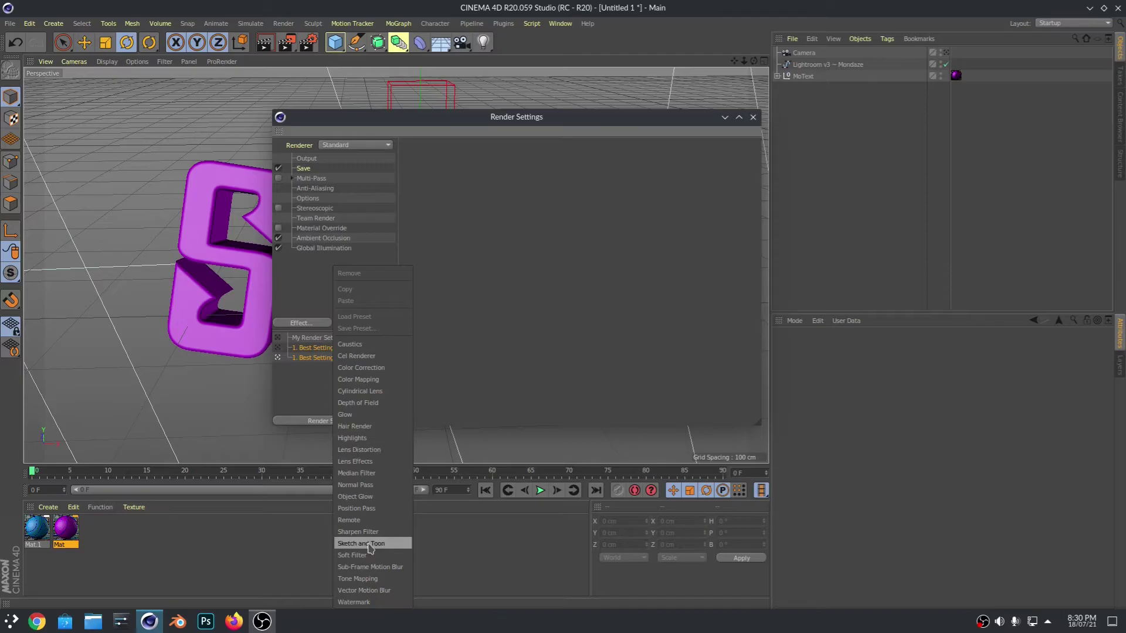
click(361, 250)
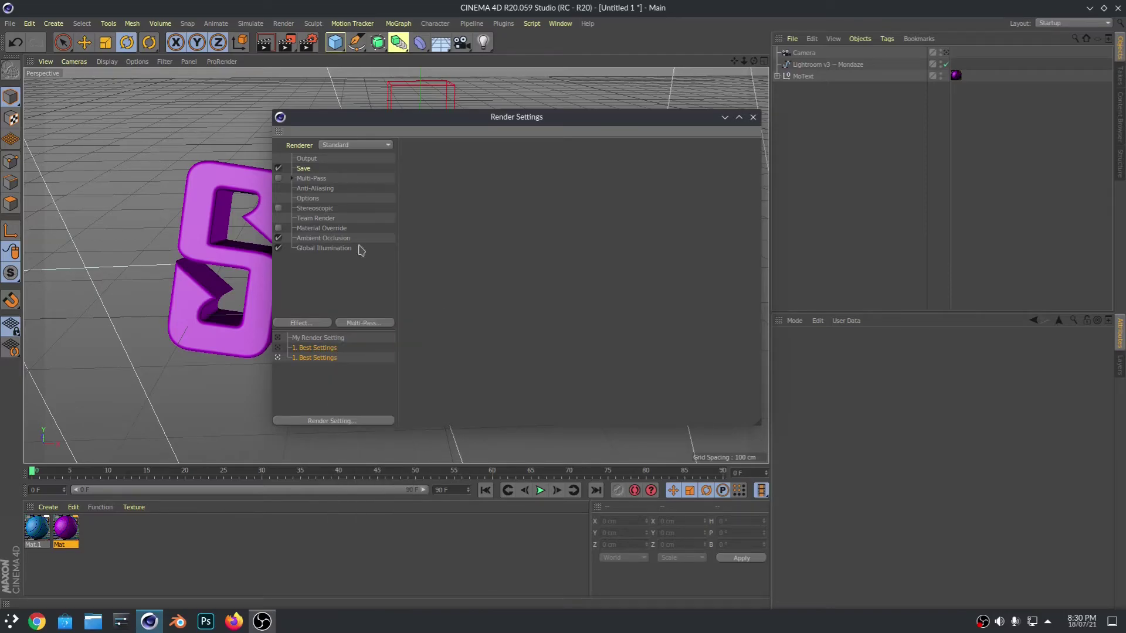
click(312, 238)
click(310, 247)
click(327, 279)
Check the render's output size and the saved image's format, depth, name and alpha channel options.
click(302, 170)
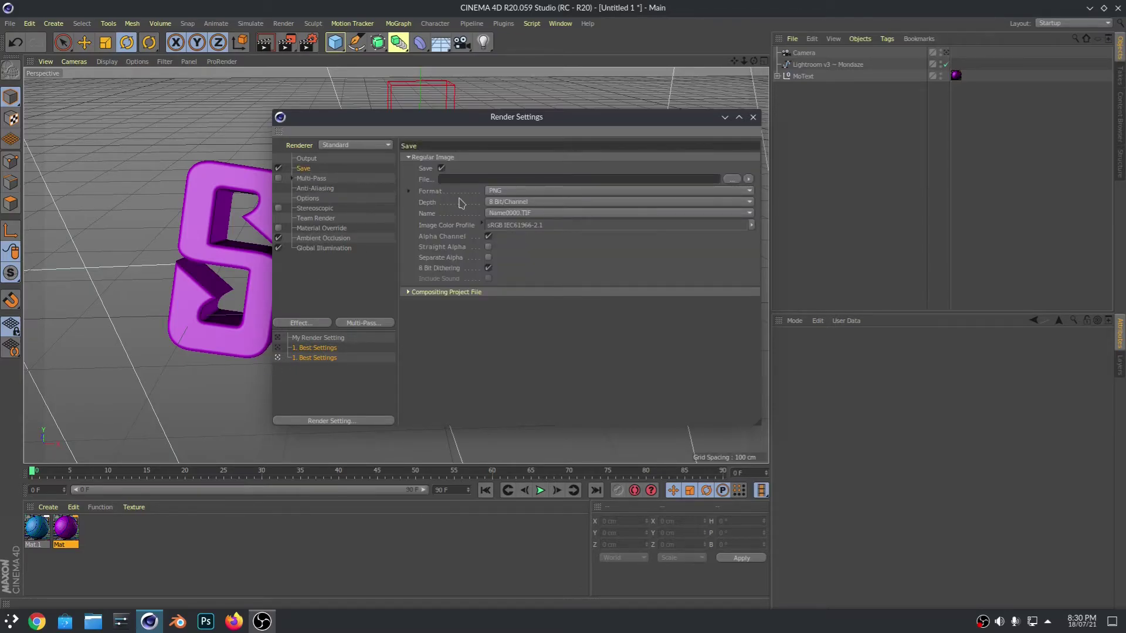
click(308, 160)
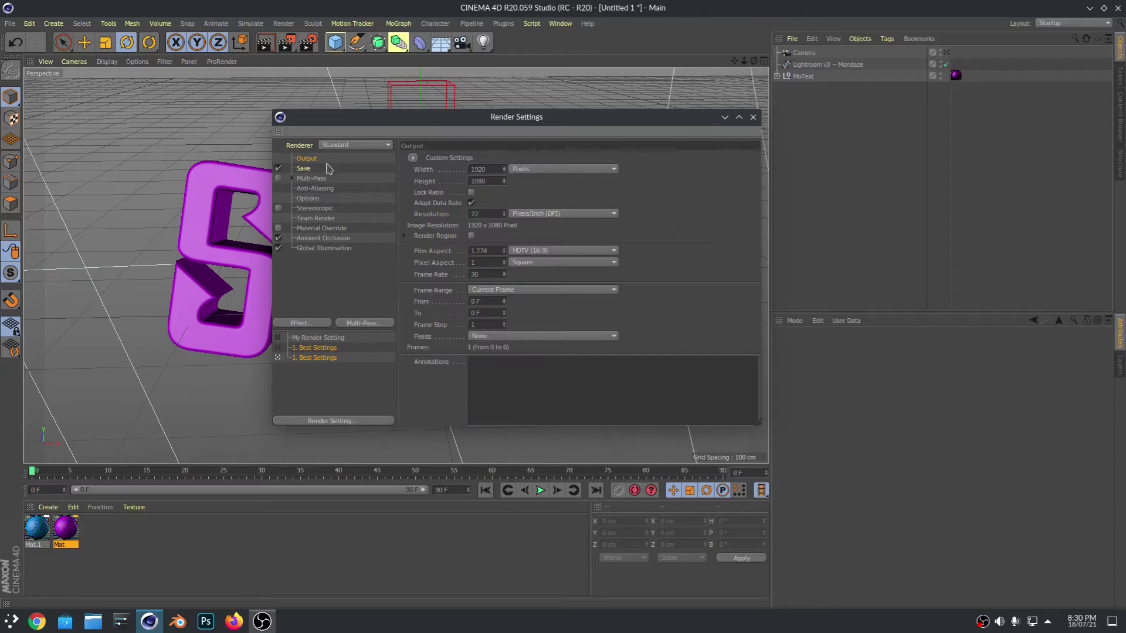
click(303, 170)
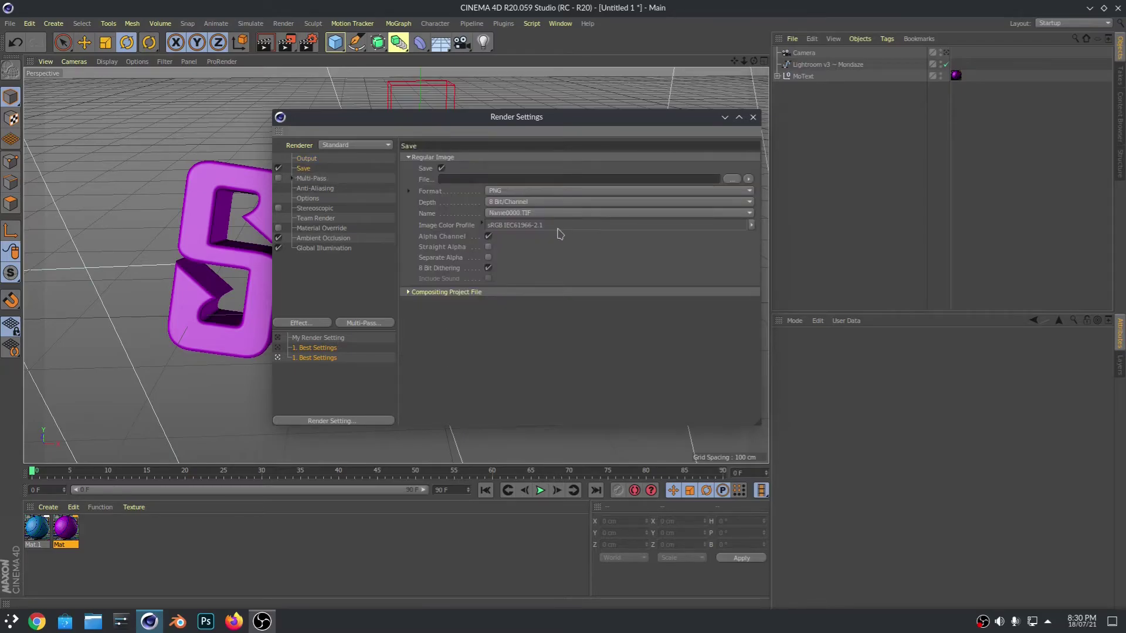
click(601, 190)
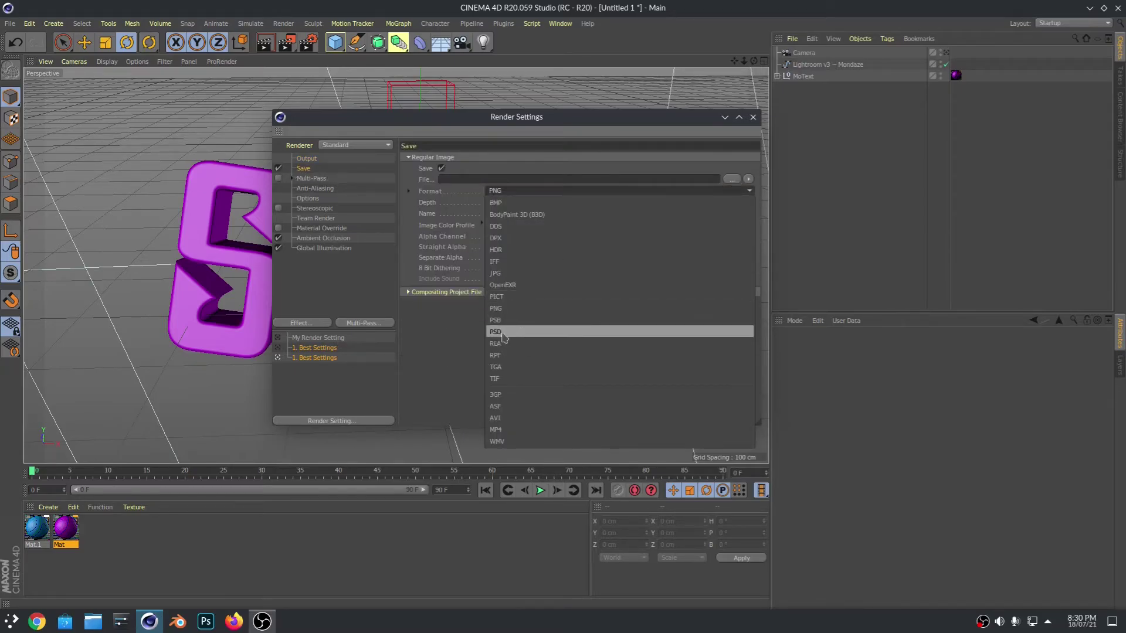
click(452, 343)
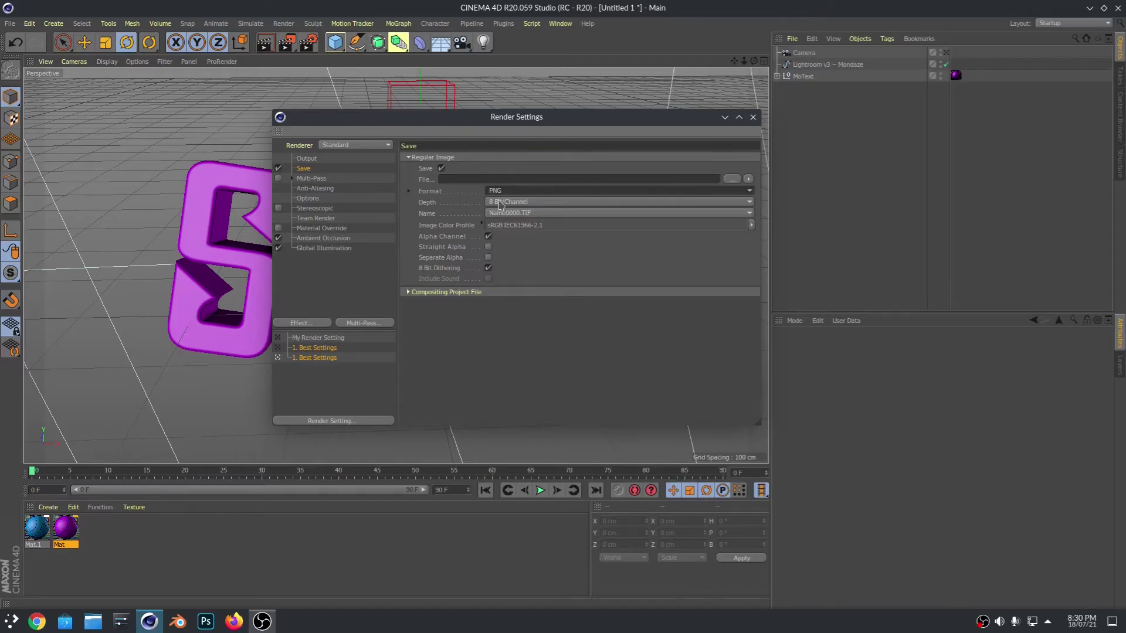
click(526, 213)
click(526, 212)
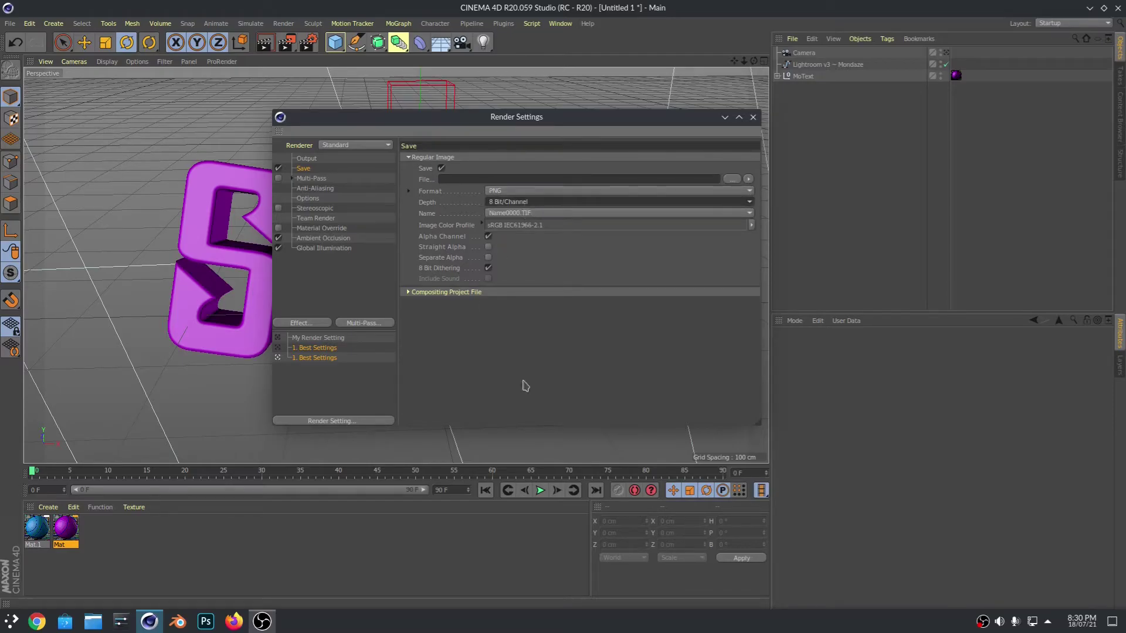
click(488, 238)
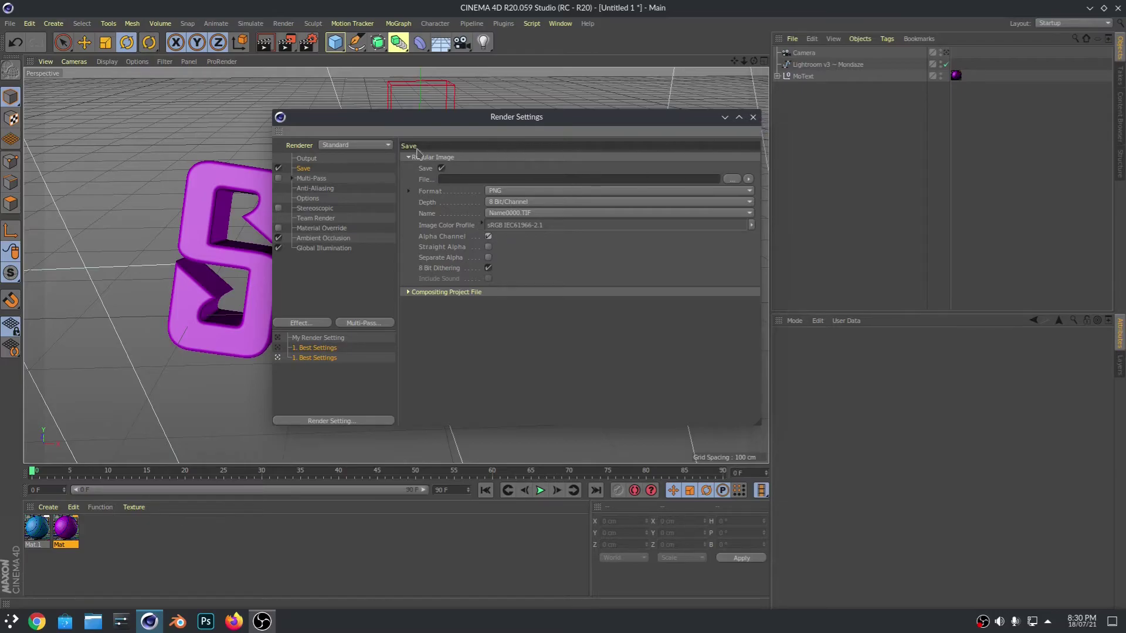
Recheck the Save, Ambient Occlusion and Global Illumination entries in the render settings, and close the settings.
click(752, 117)
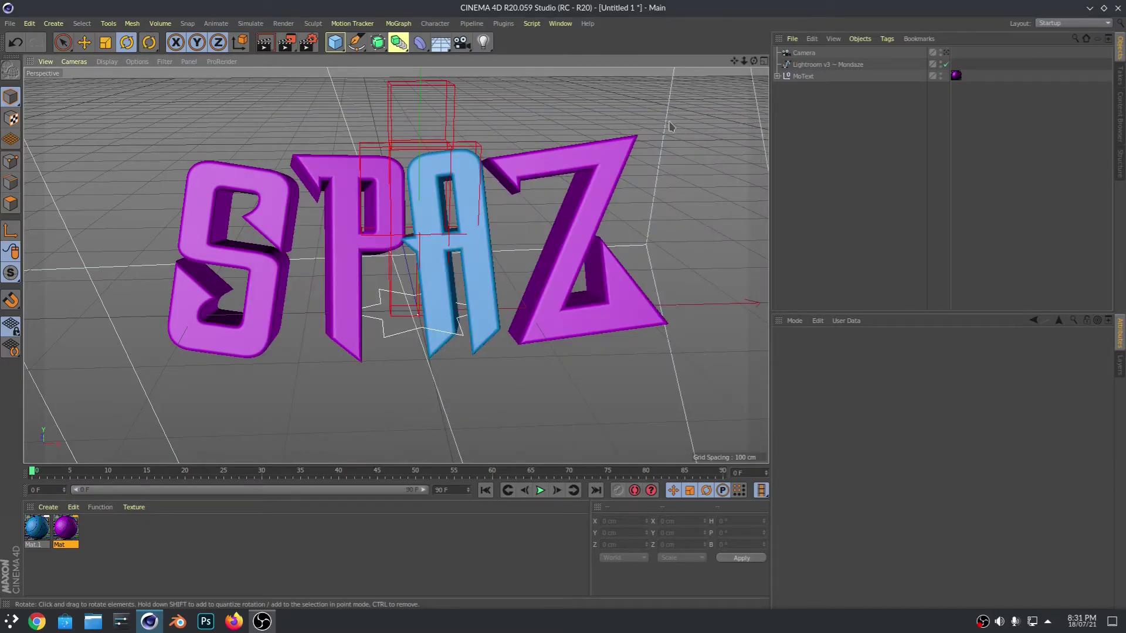
click(309, 42)
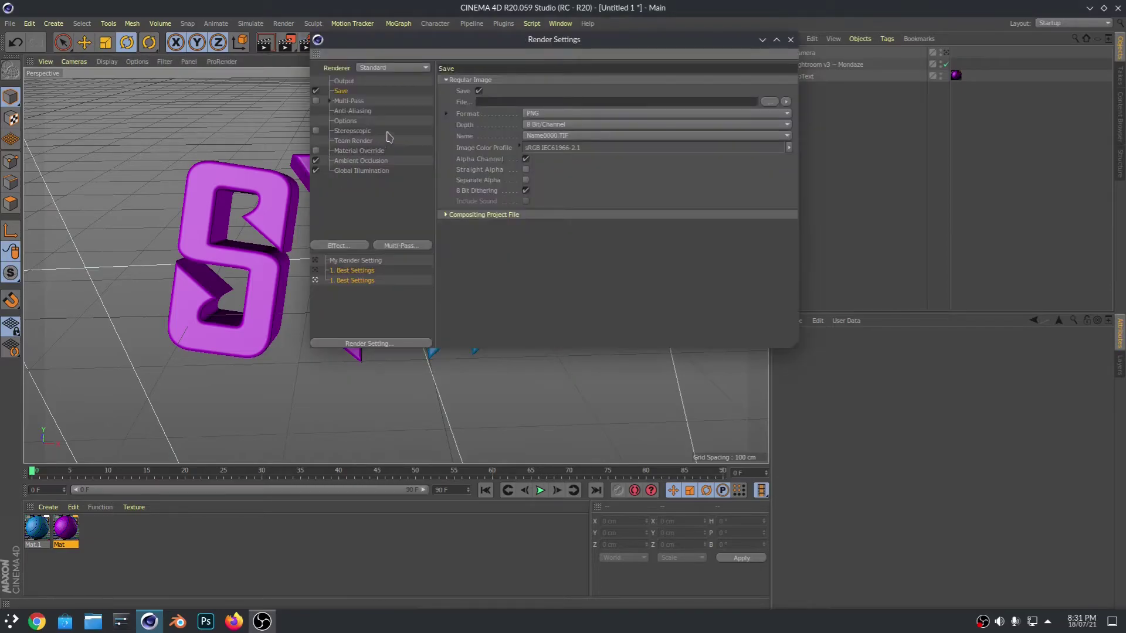
click(790, 39)
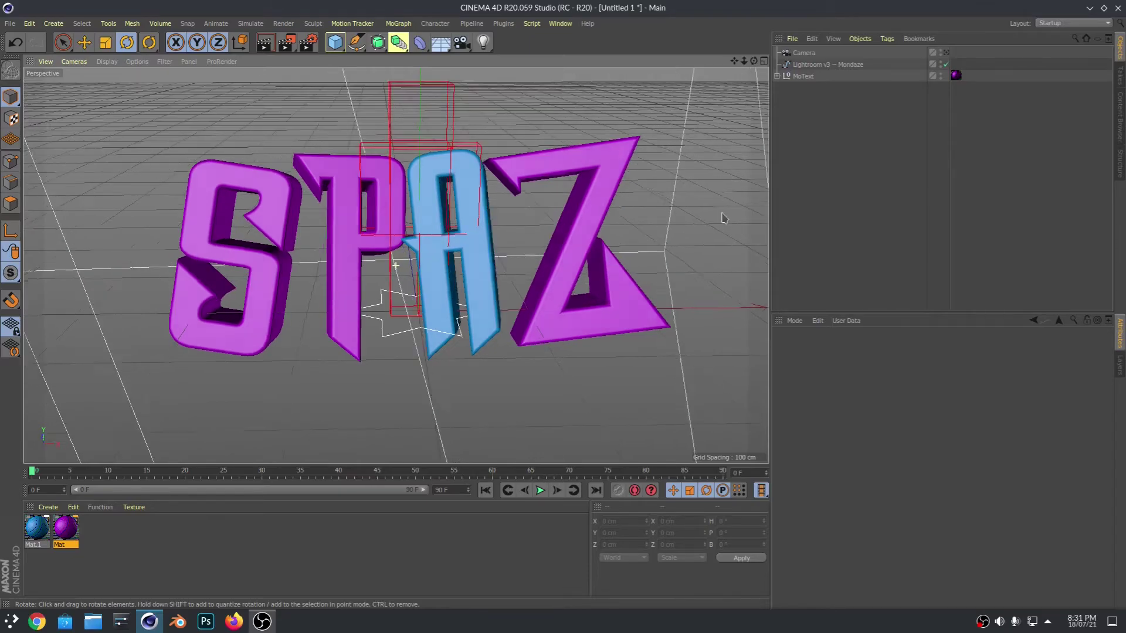
key(ctrl+z)
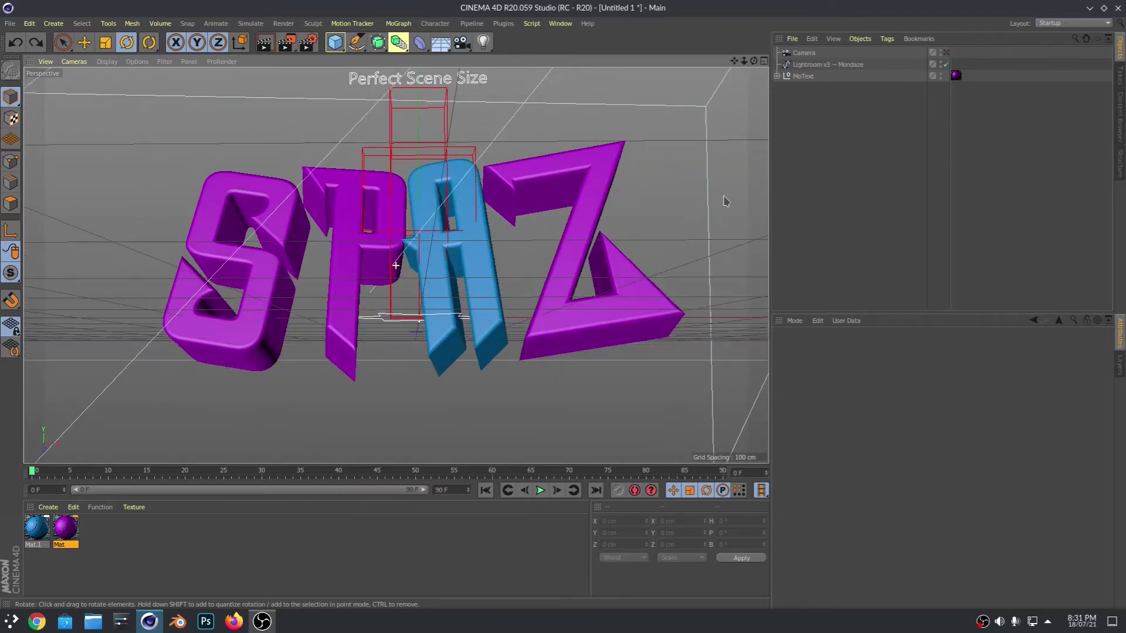
click(308, 42)
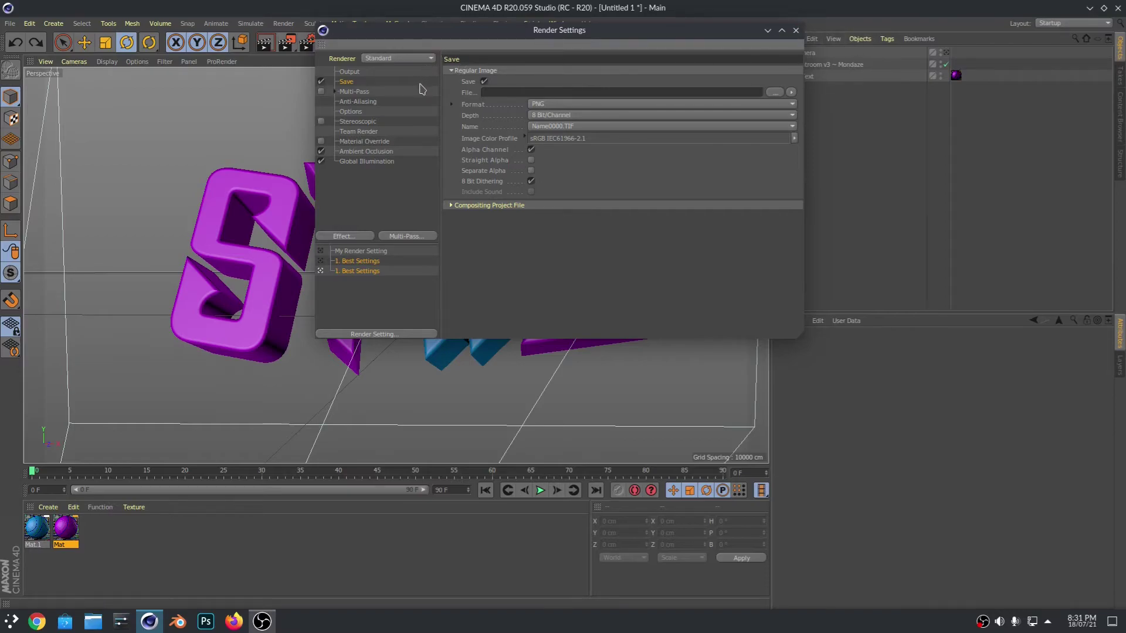
click(367, 153)
click(368, 161)
click(349, 82)
click(796, 31)
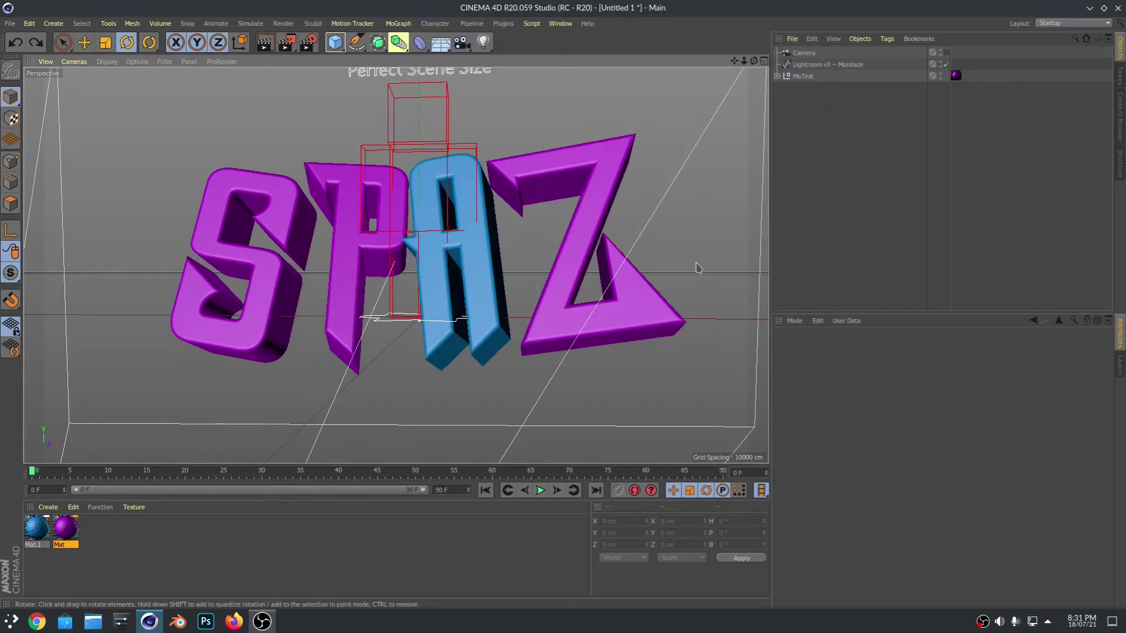
Look through the camera, bring the SPAZ text slightly closer in the frame, and render it to the Picture Viewer.
click(946, 53)
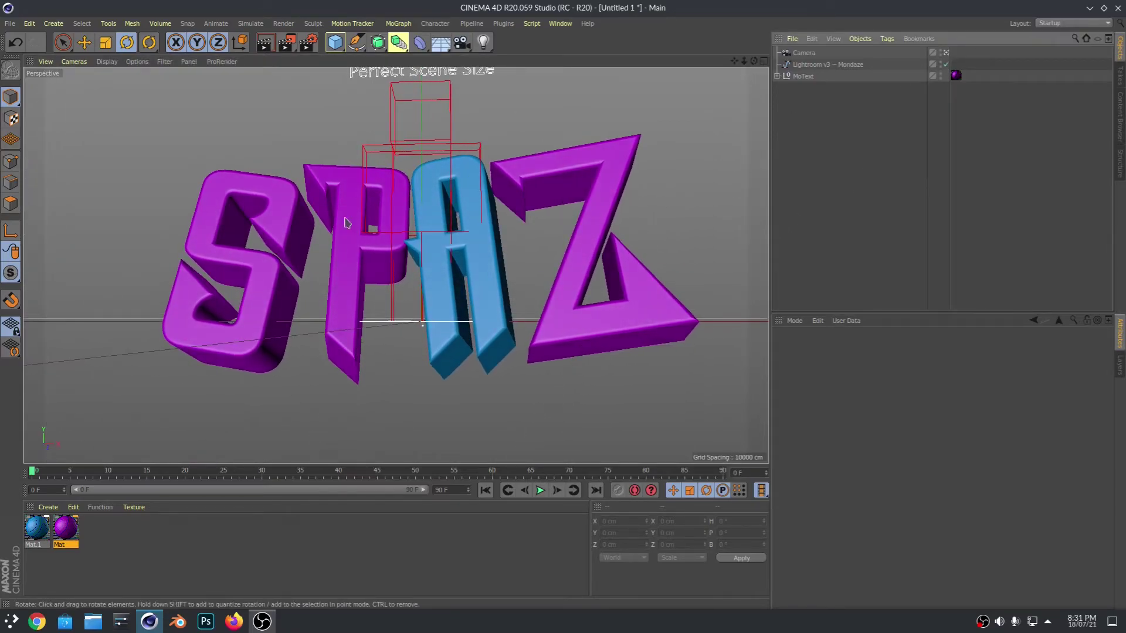
scroll(532, 276, up, 2)
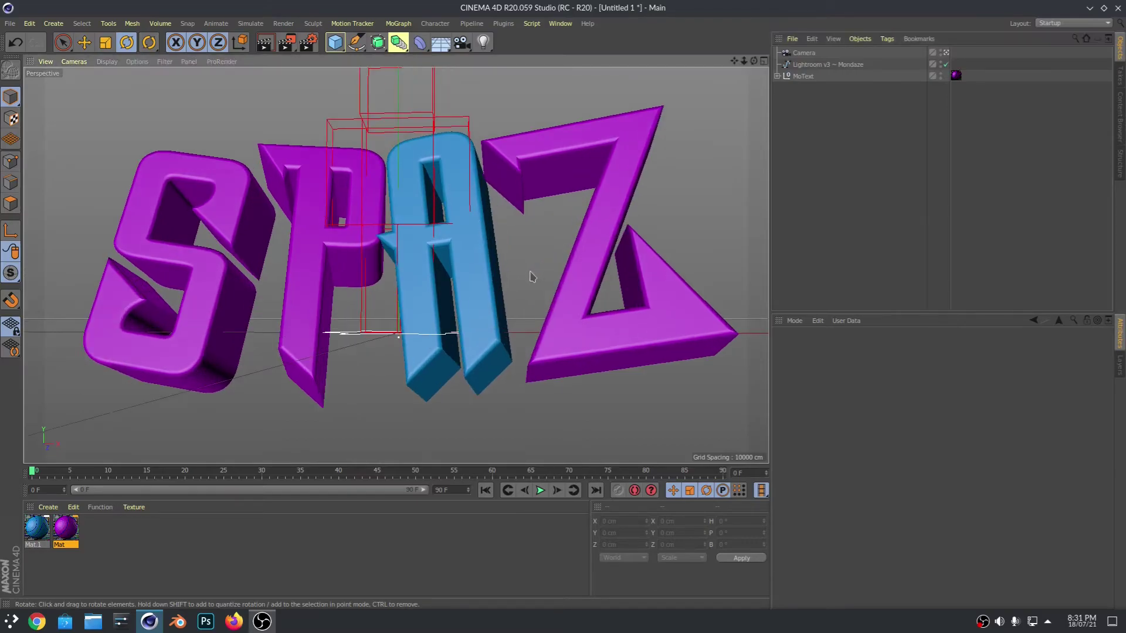
scroll(421, 303, down, 1)
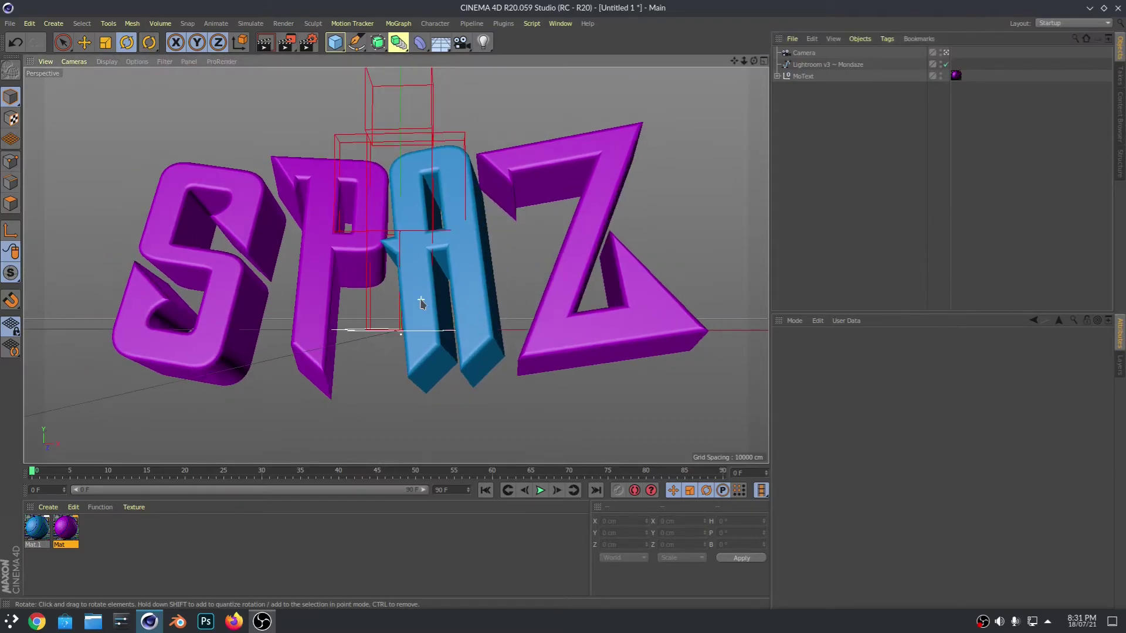
click(287, 44)
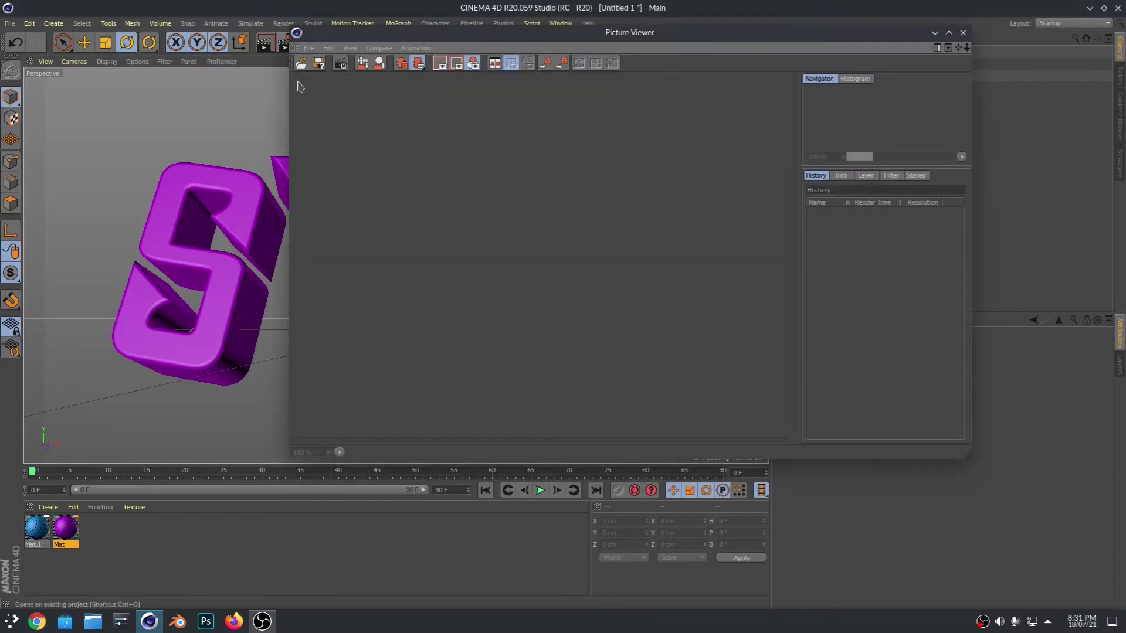
scroll(669, 323, down, 6)
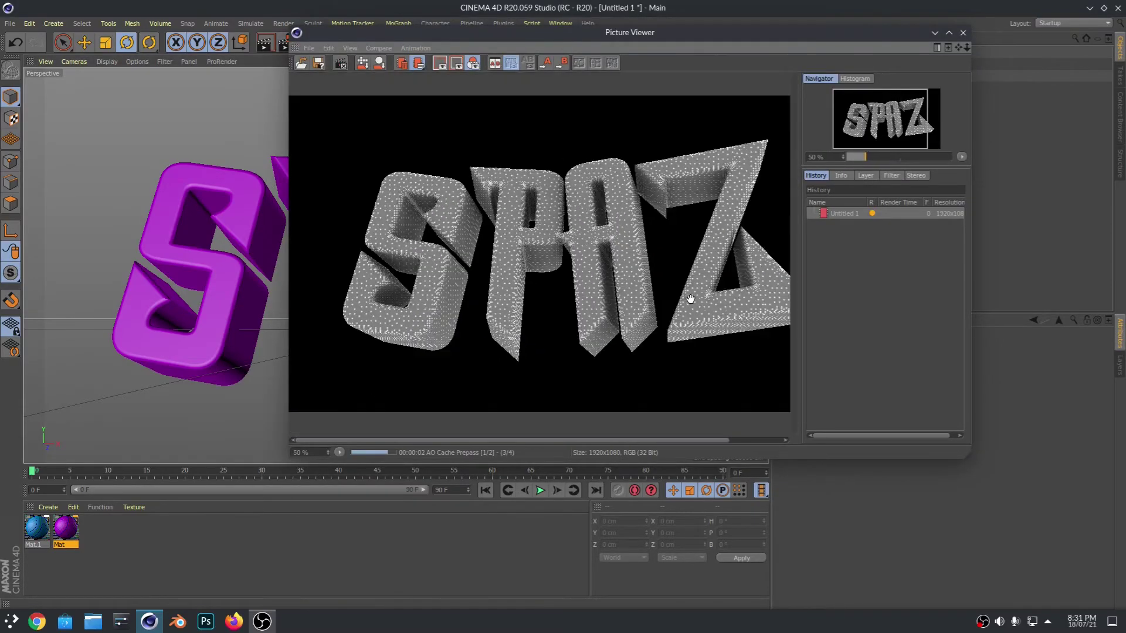
scroll(628, 257, up, 5)
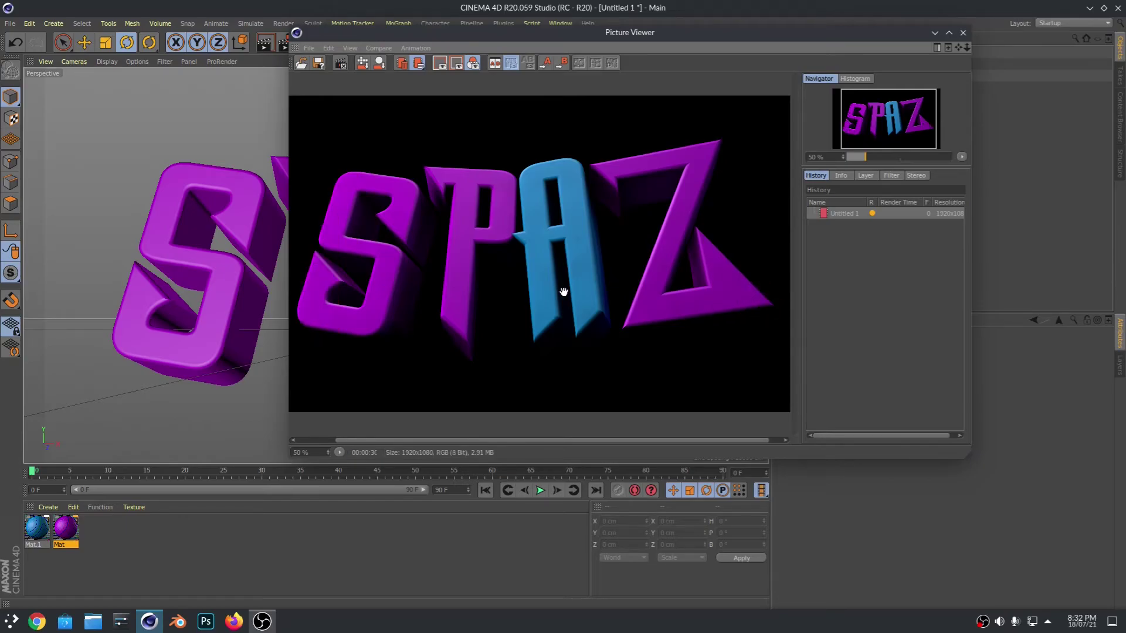
Save the rendered still as Untitled 1.png on the Desktop, in 8-bit PNG format with alpha channel, and close the Picture Viewer.
click(318, 63)
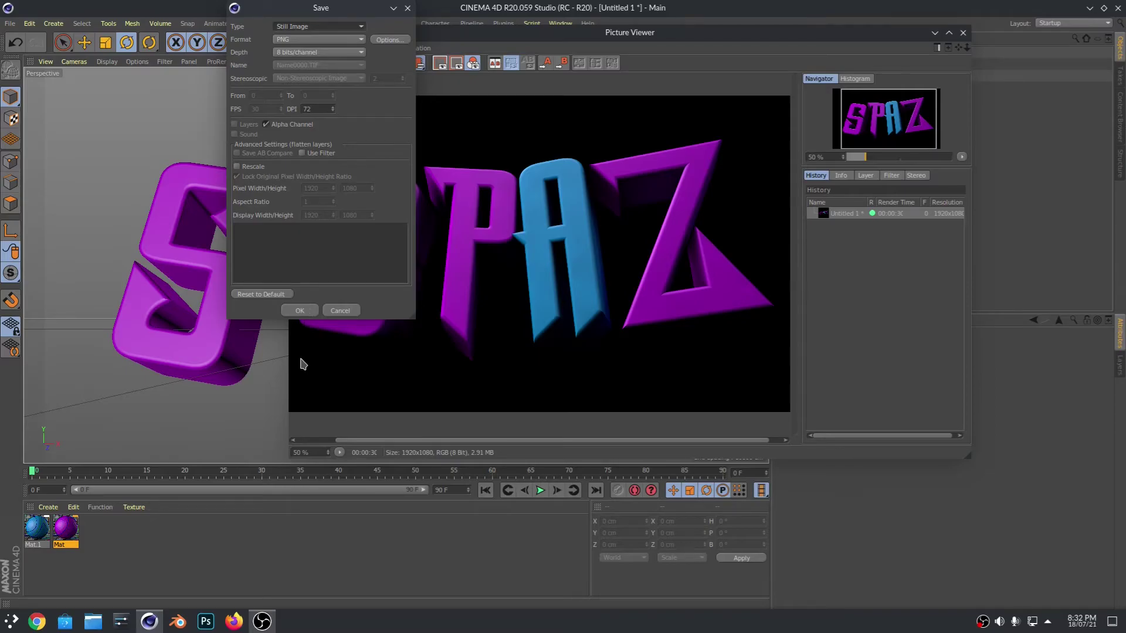
key(Return)
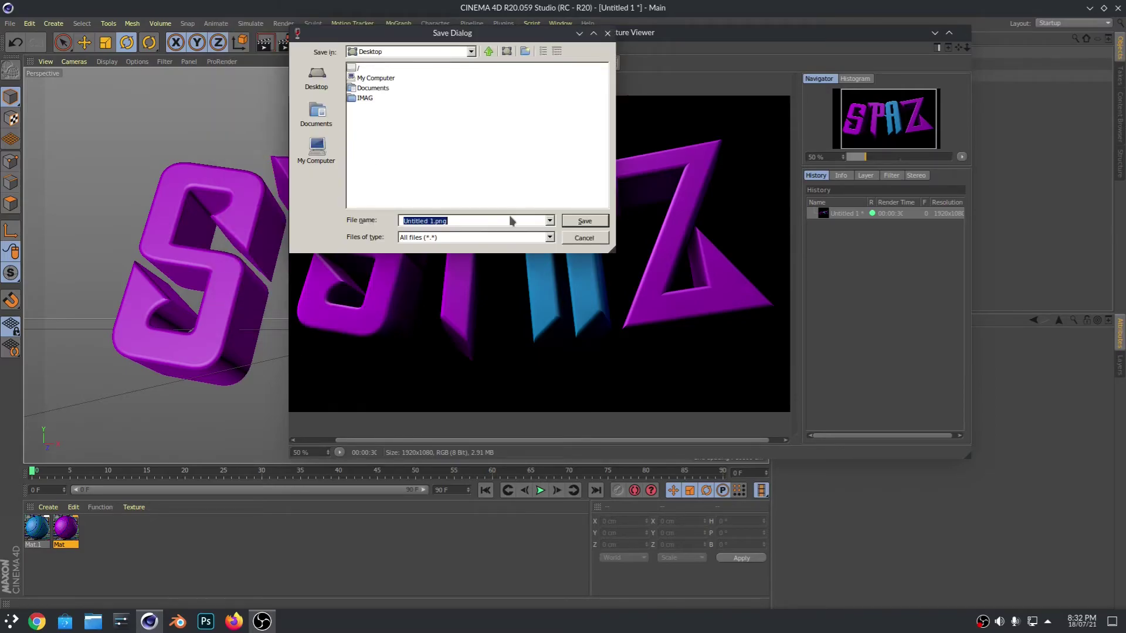
key(Return)
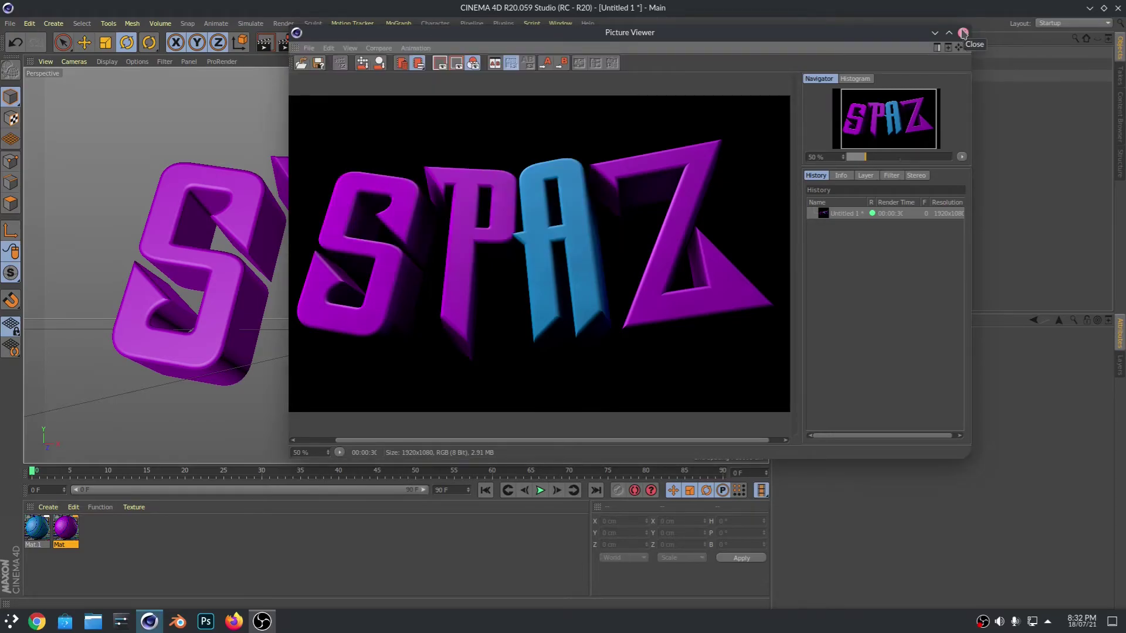
click(963, 33)
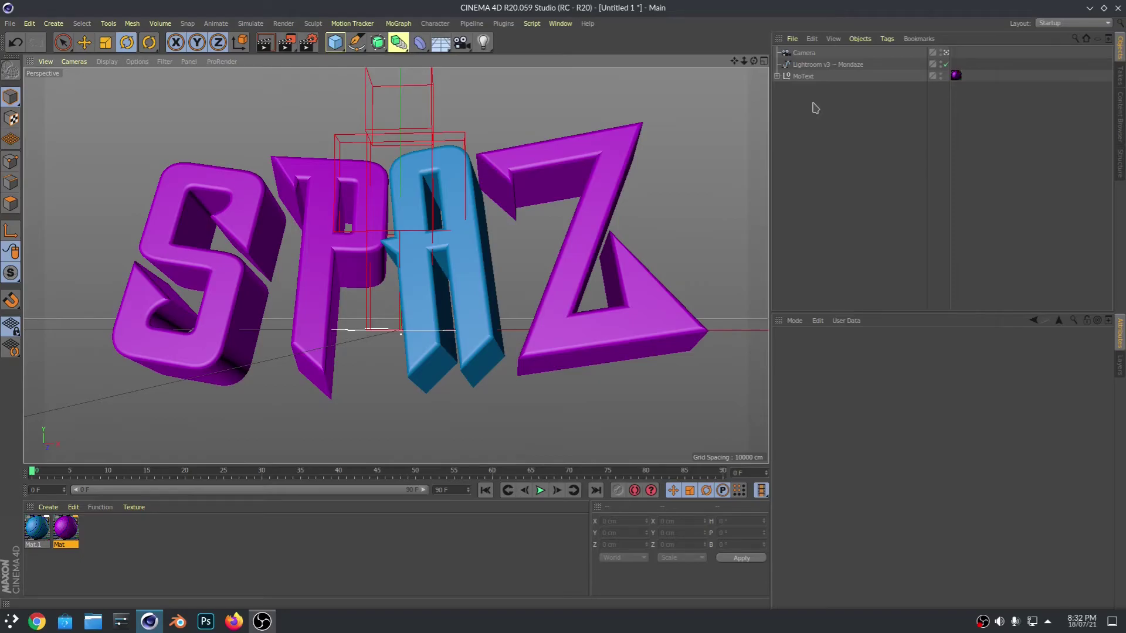
Expand the MoText hierarchy down to the single letters and set the S letter's extrusion depth to 0.
click(808, 78)
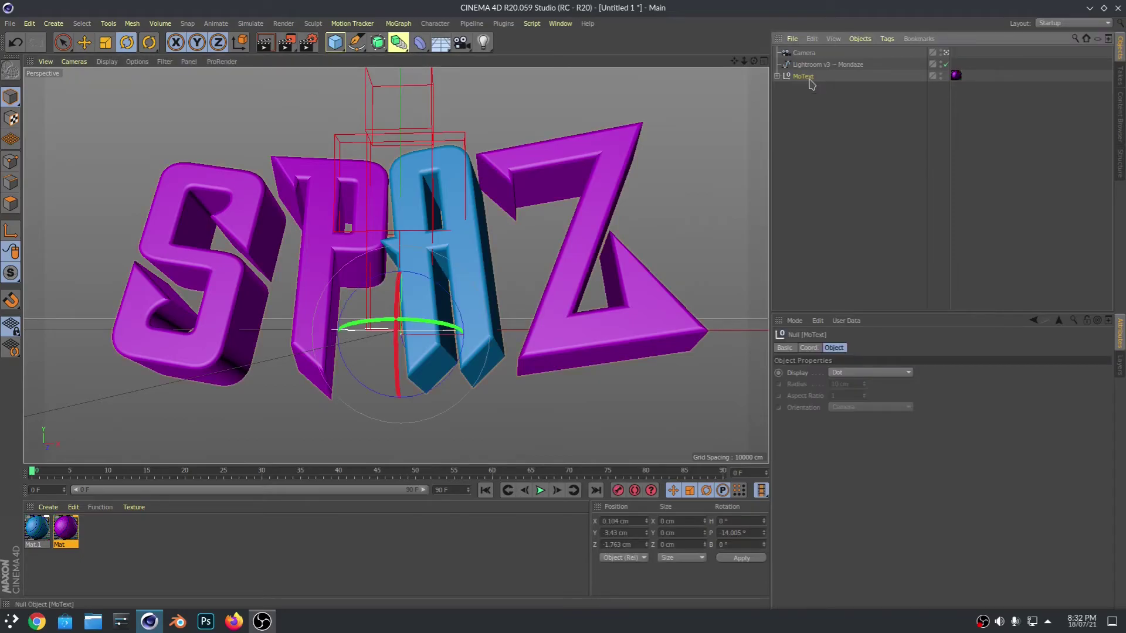
ctrl+click(777, 76)
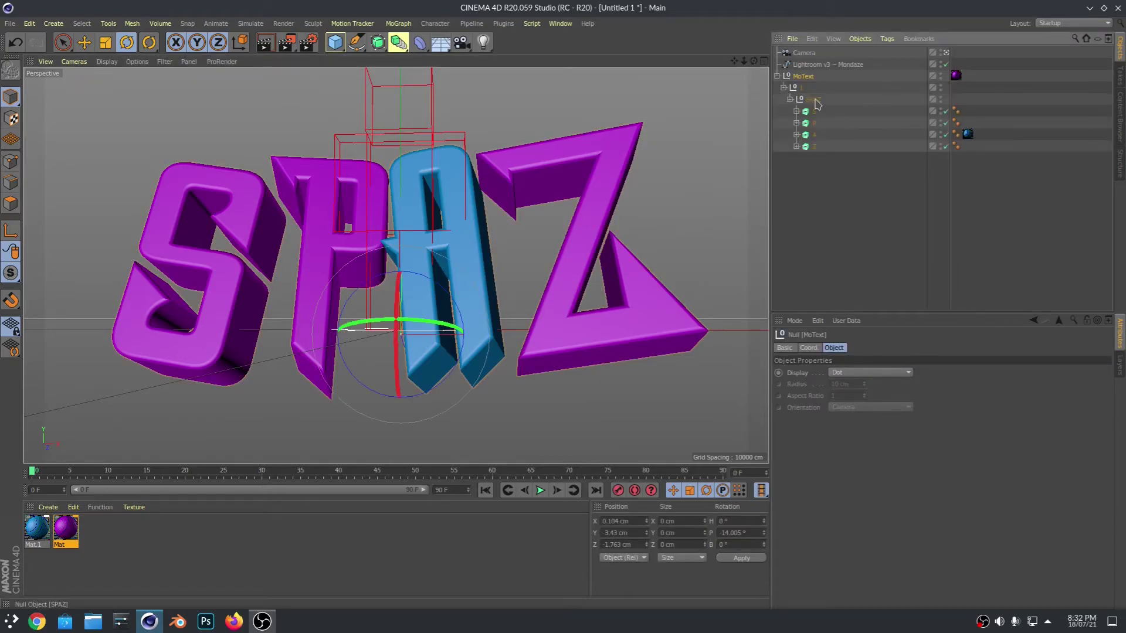
click(815, 100)
click(820, 120)
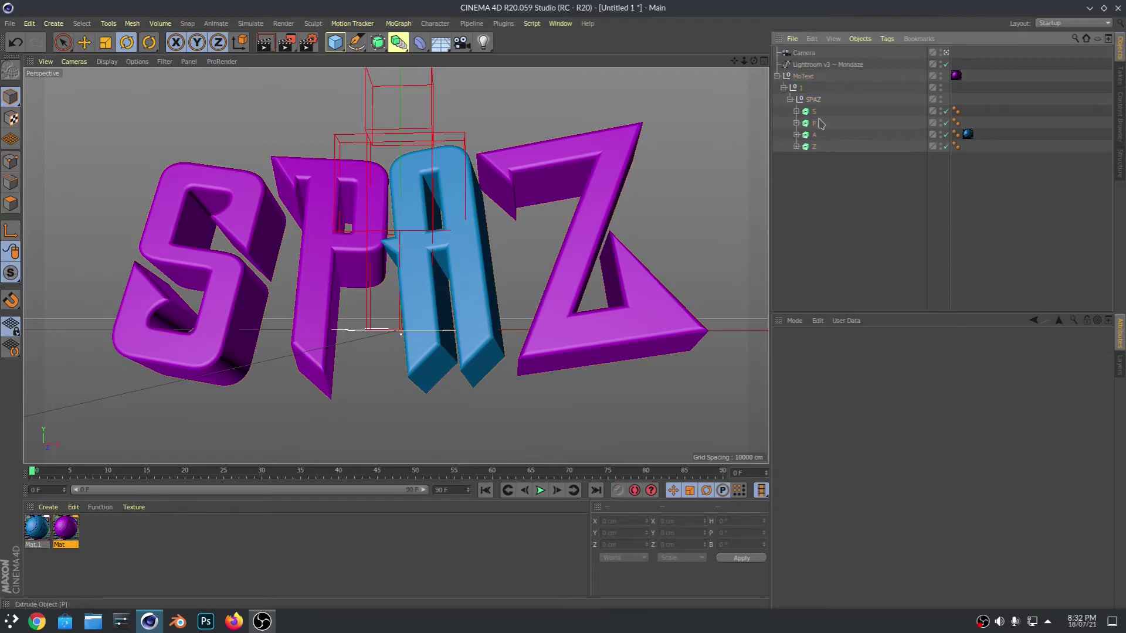
click(815, 112)
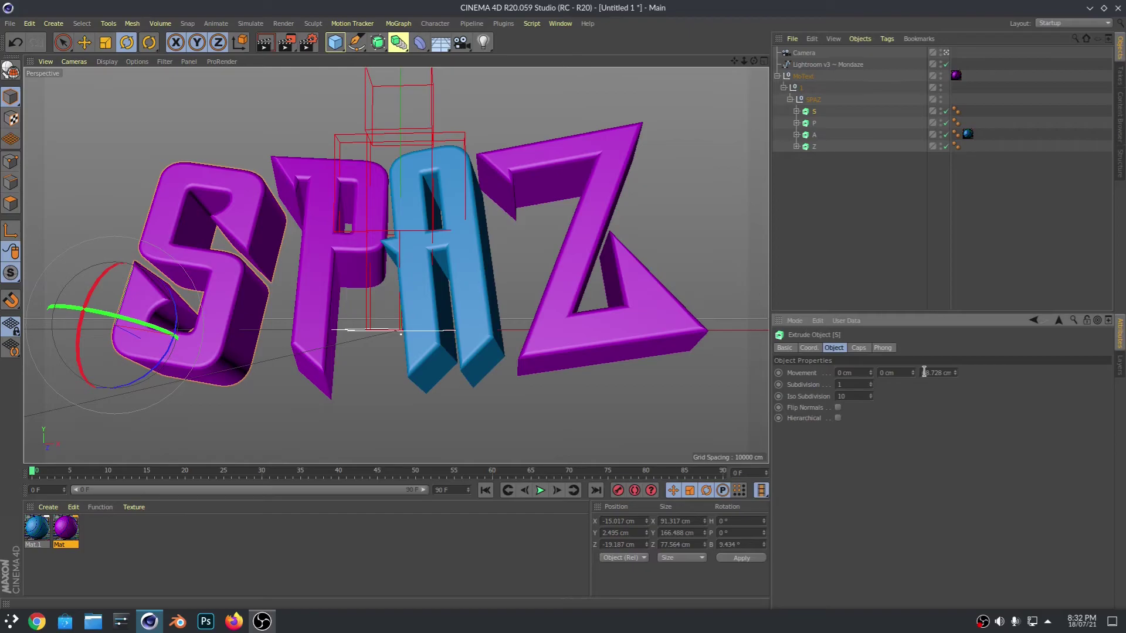
drag(924, 372, 1018, 374)
text(0)
click(175, 284)
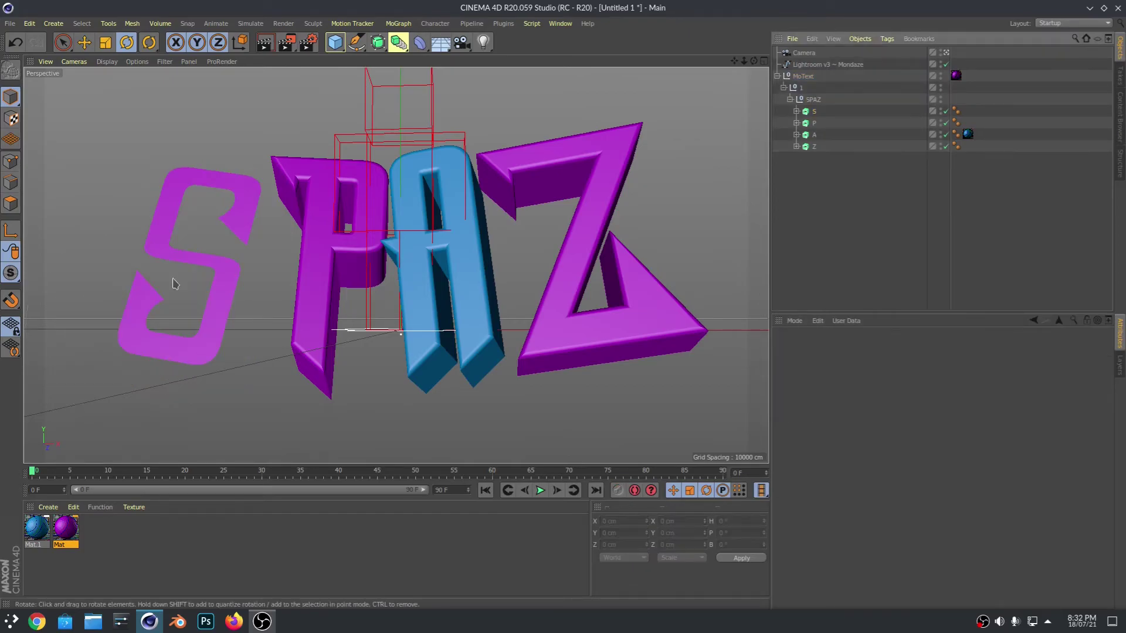
Set the extrusion depth of the P and A letters to 0.
click(814, 124)
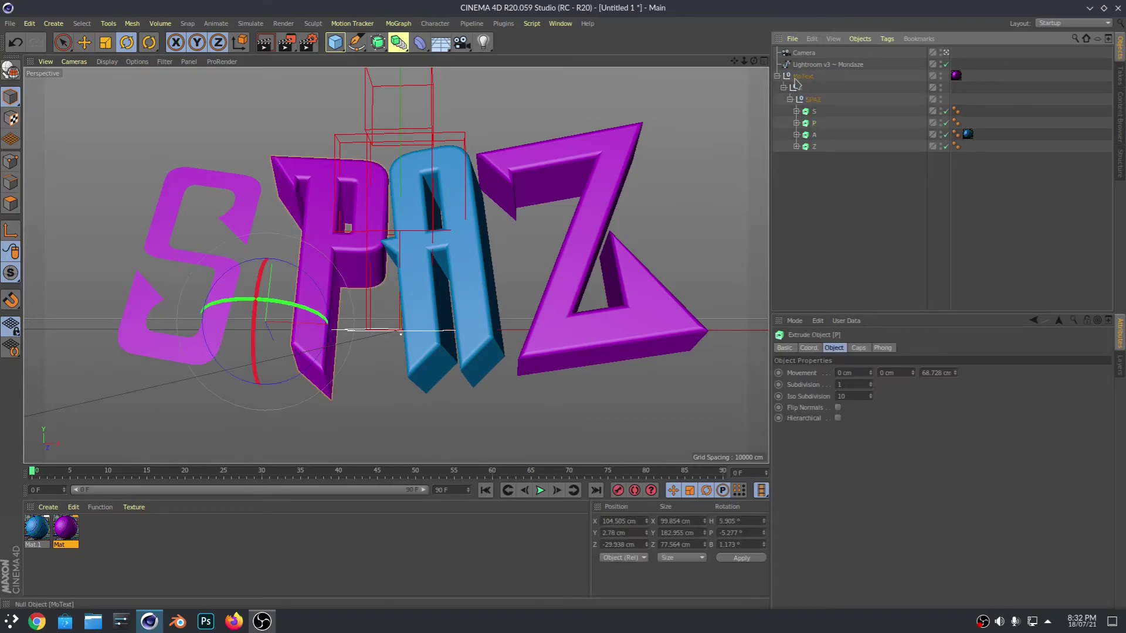
click(923, 373)
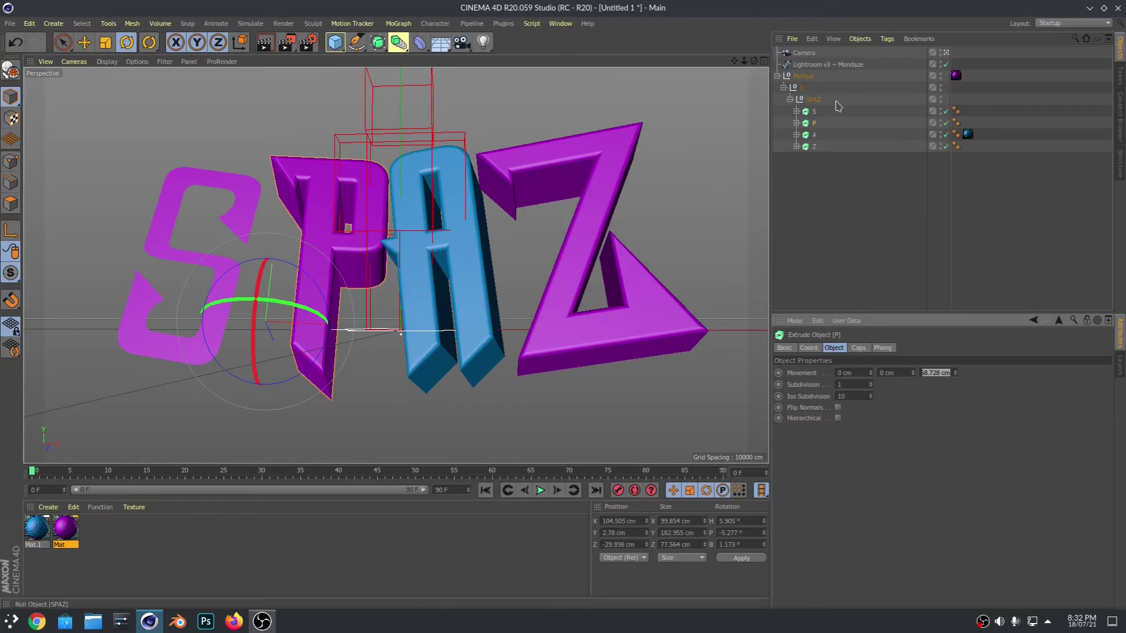
text(0)
click(817, 137)
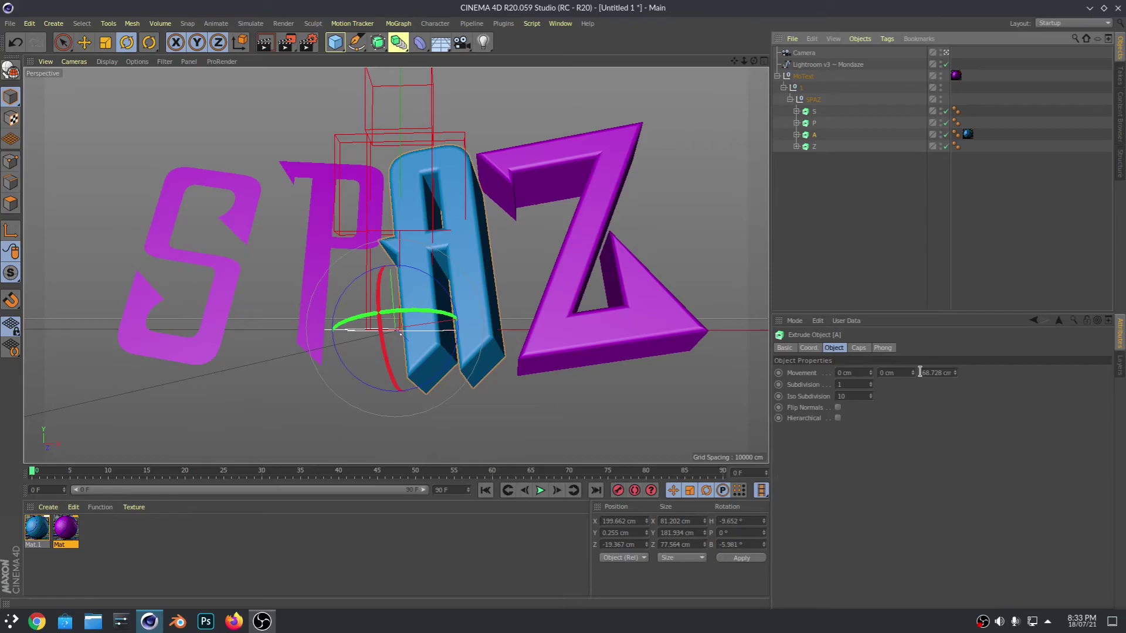
text(0)
click(819, 164)
Set the Z letter's extrusion depth to 0 and render the flat SPAZ text to the Picture Viewer.
click(815, 146)
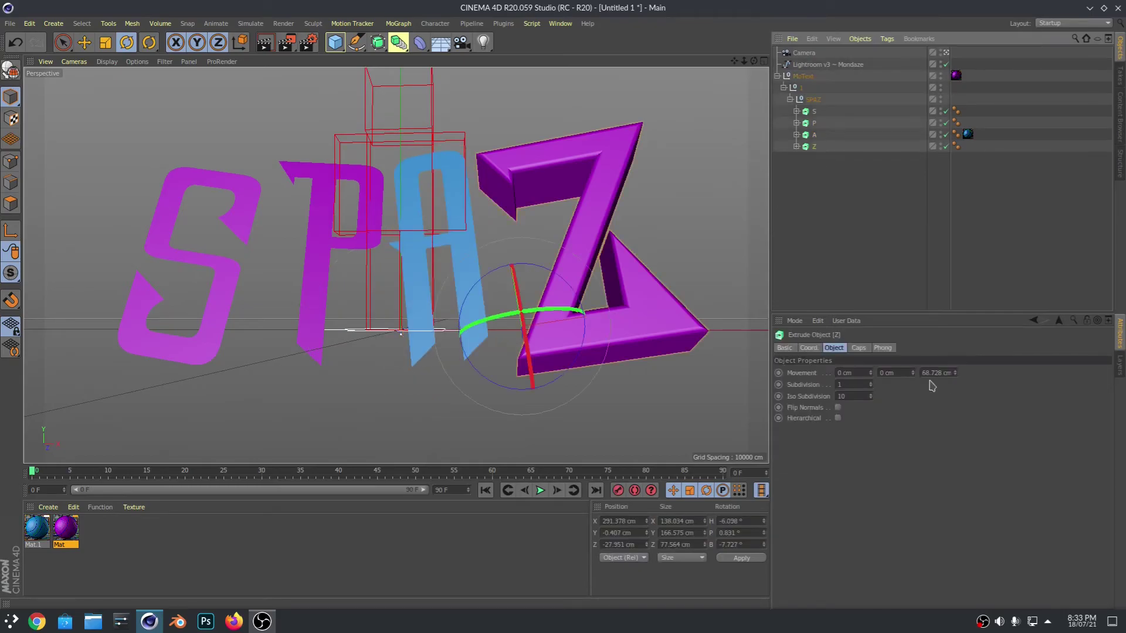
double_click(936, 373)
text(0)
click(860, 286)
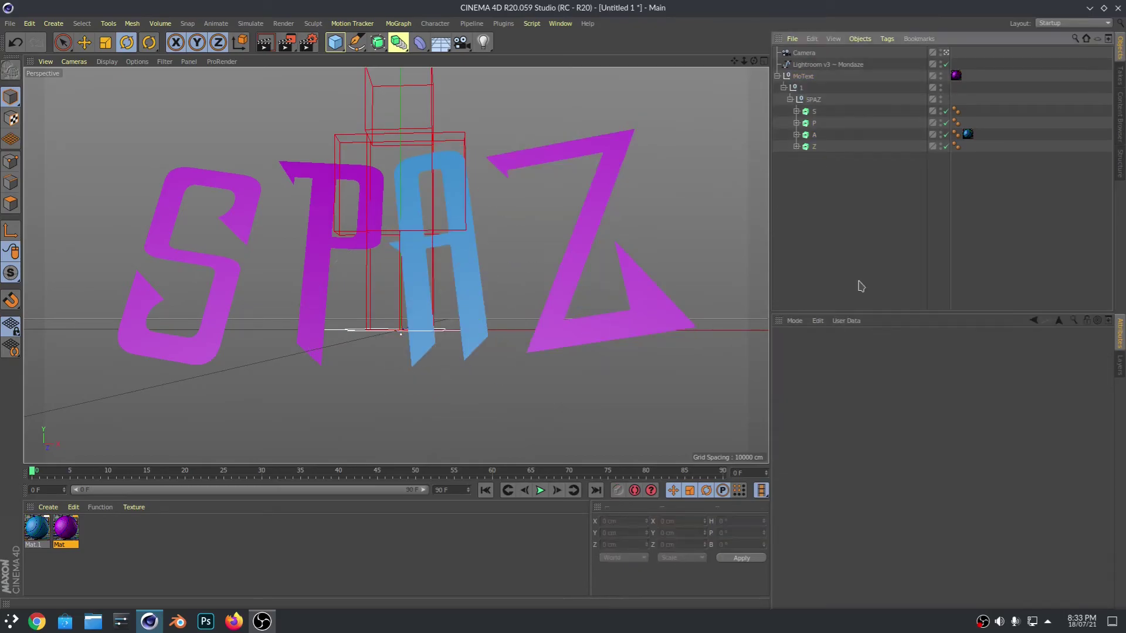
click(285, 49)
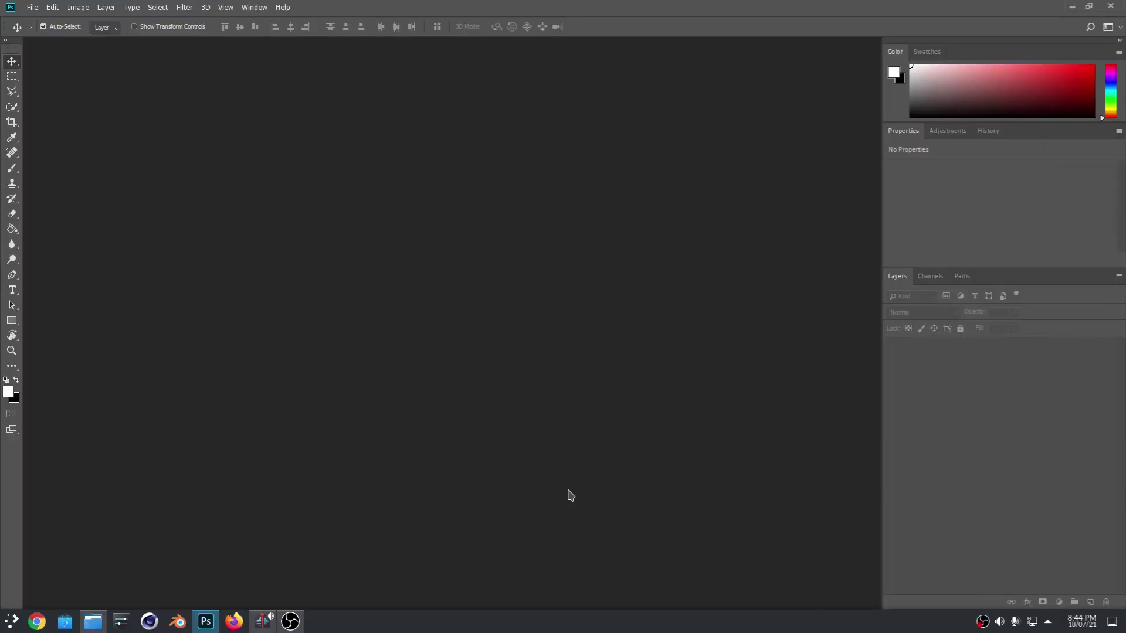
In Photoshop, create a new 1920 x 1080 pixel RGB document at 300 pixels/inch with a white background.
key(ctrl)
key(ctrl)
key(ctrl+n)
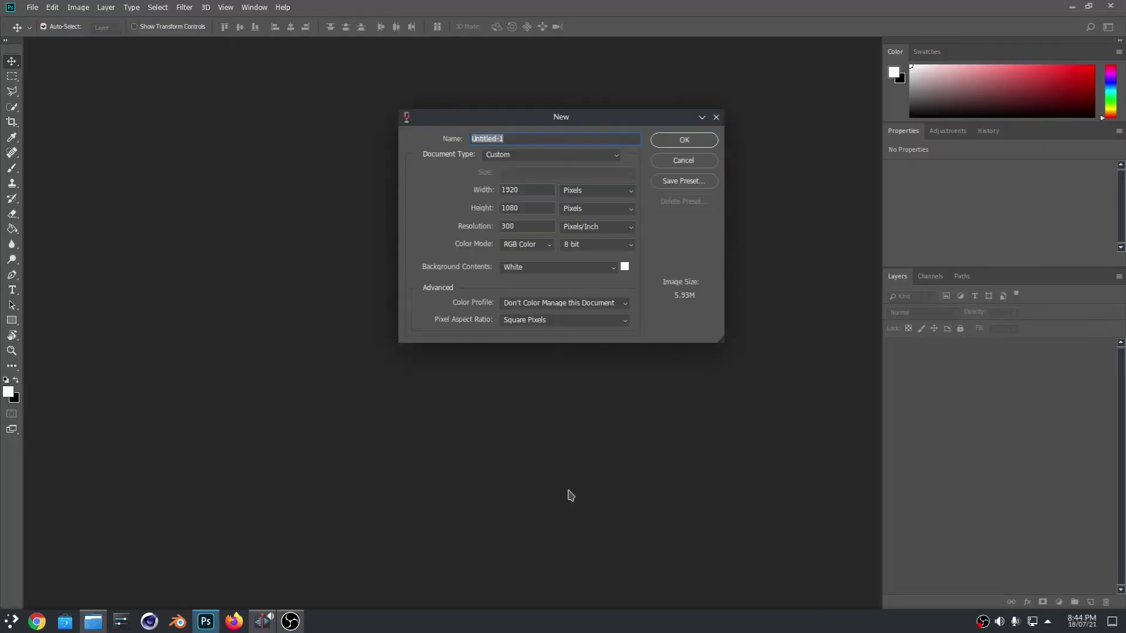
click(661, 141)
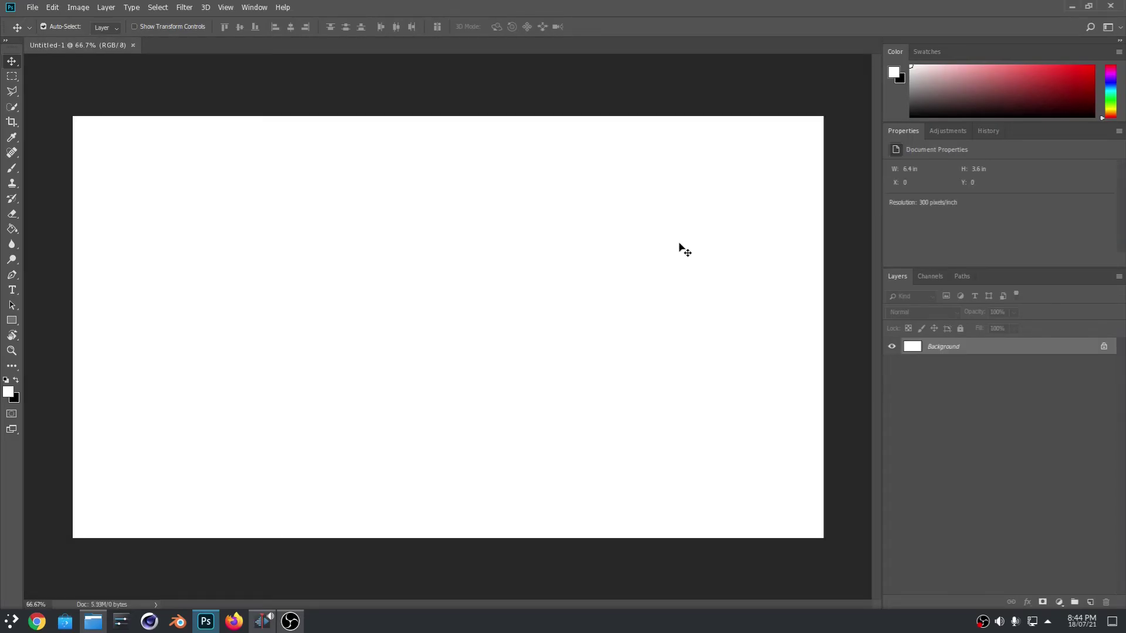
Place the flat "0 depth" render and the extruded "Untitled 1" render into the document at full canvas size.
key(super+d)
drag(167, 44, 424, 381)
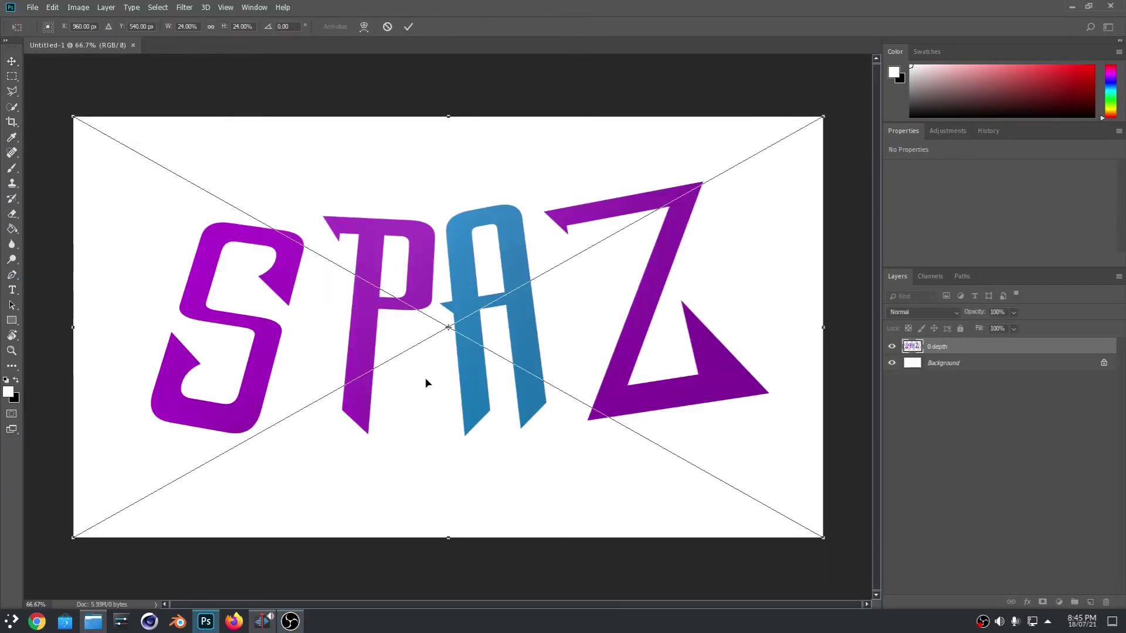
key(Return)
key(Return)
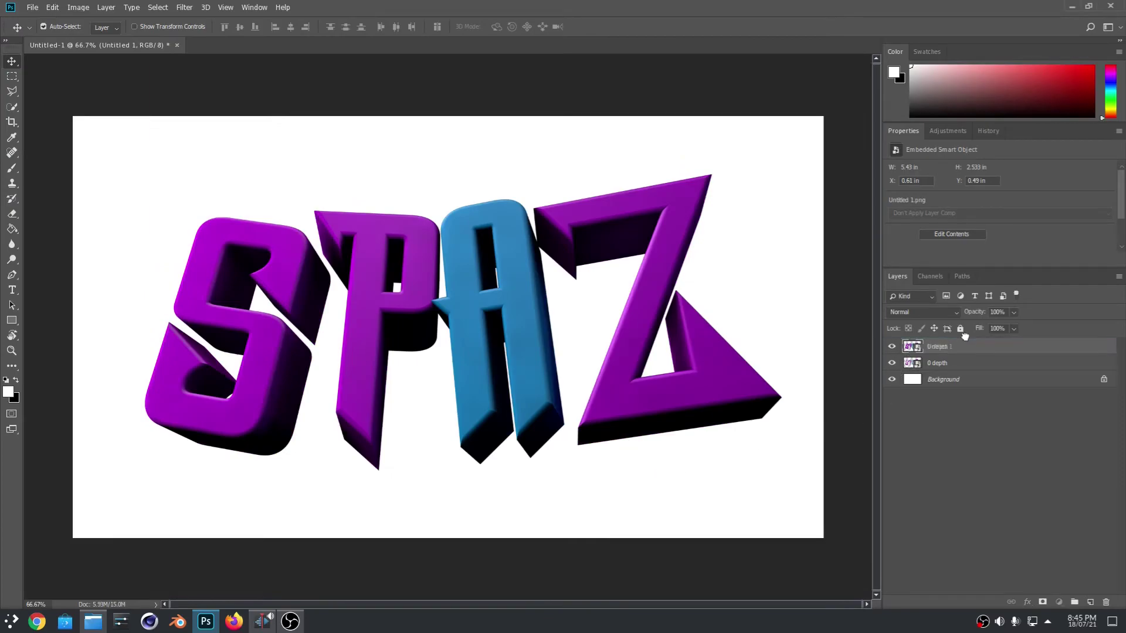
Move the "0 depth" layer above "Untitled 1" and compare them by hiding and showing the "Untitled 1" layer.
click(963, 363)
drag(963, 342, 964, 344)
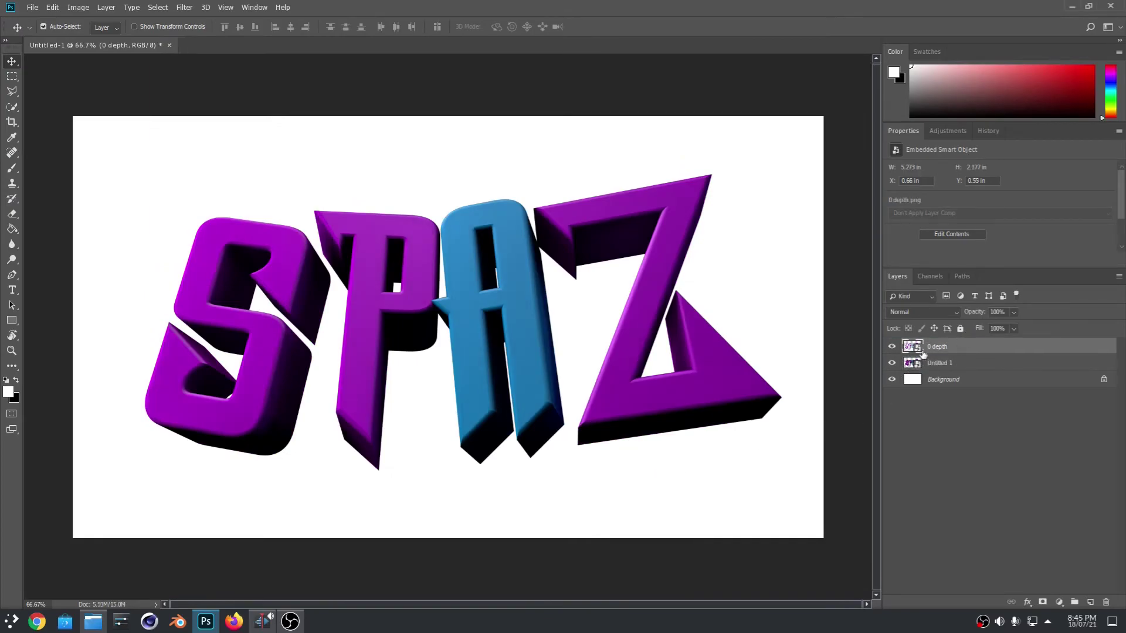
click(891, 363)
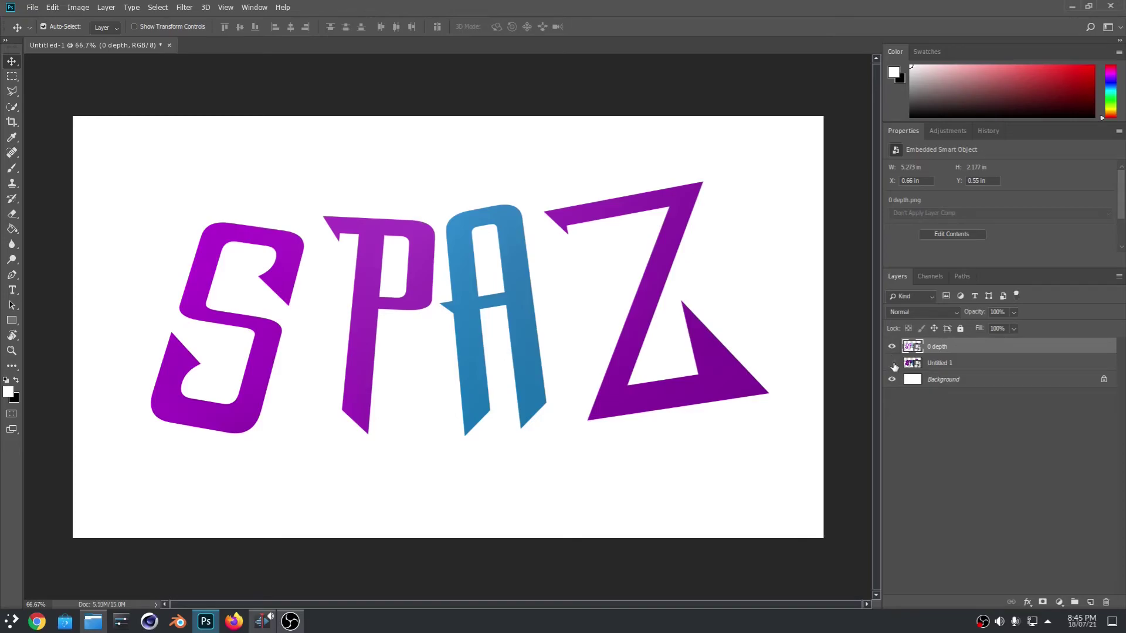
click(892, 363)
Add a white 6 px Stroke effect positioned outside to the "0 depth" layer.
double_click(988, 352)
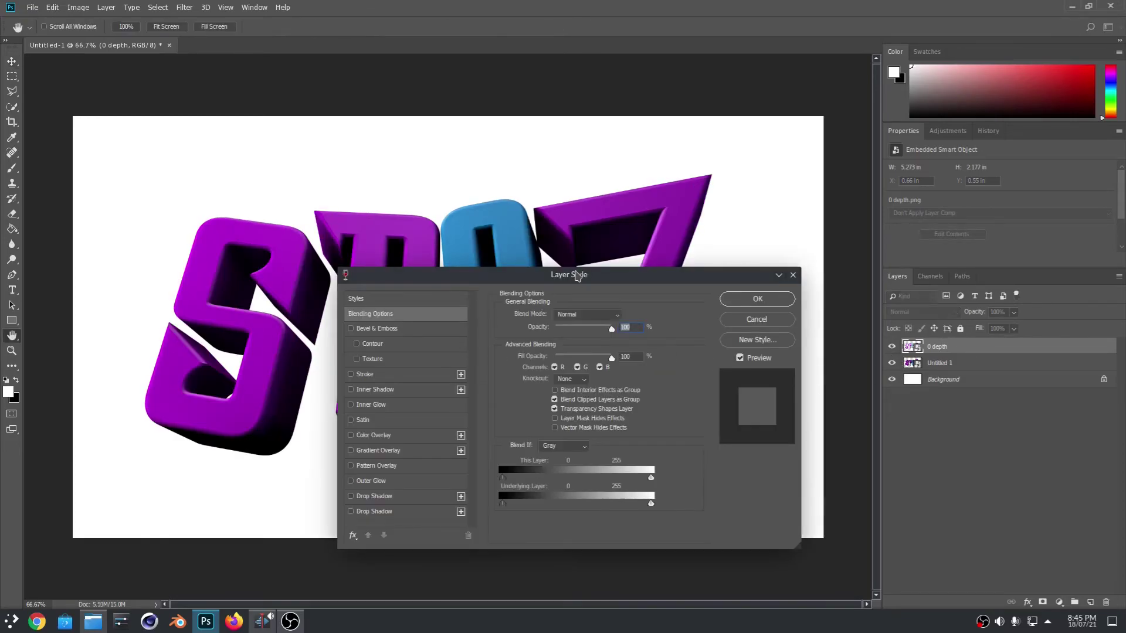
drag(577, 275, 814, 249)
click(587, 346)
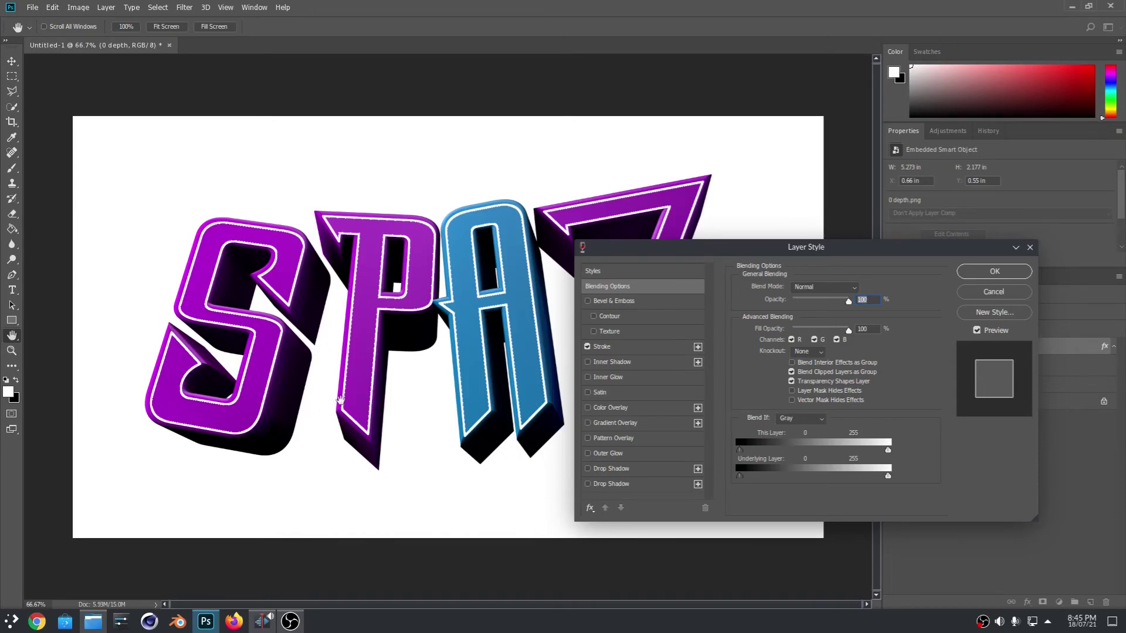
click(638, 350)
drag(783, 288, 785, 289)
click(803, 301)
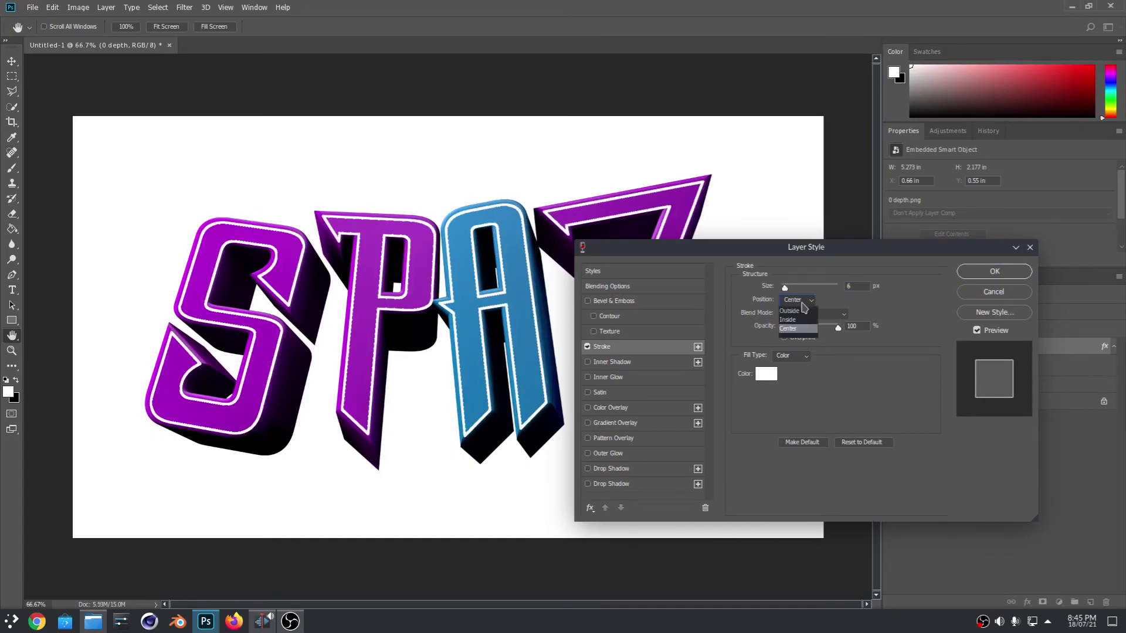
click(792, 310)
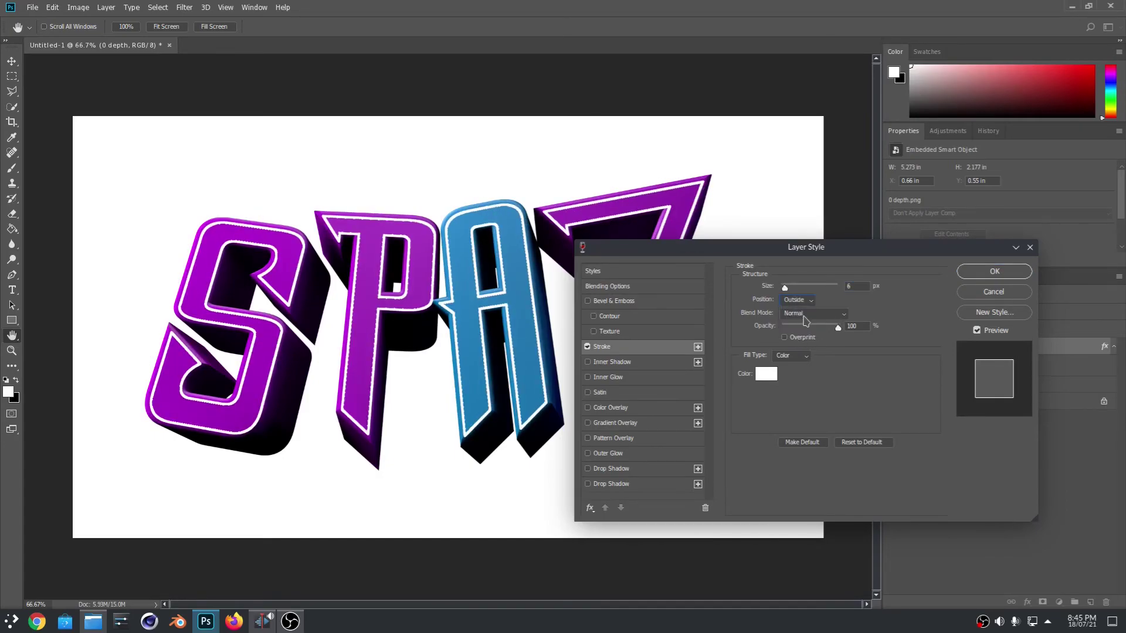
click(976, 271)
double_click(1022, 373)
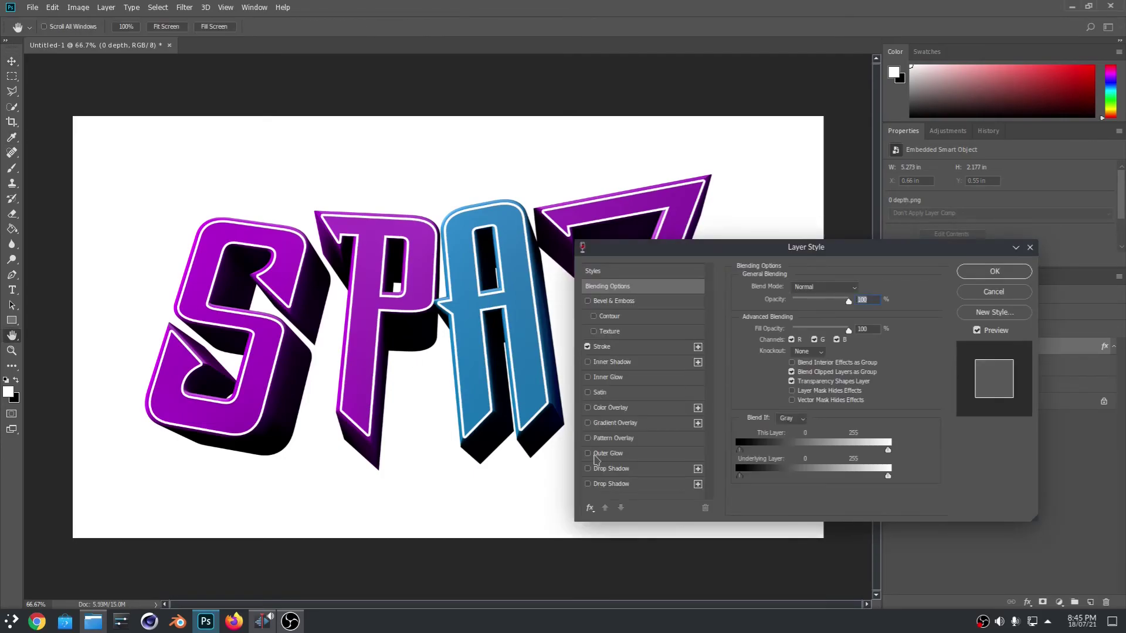
click(587, 468)
click(588, 468)
click(993, 292)
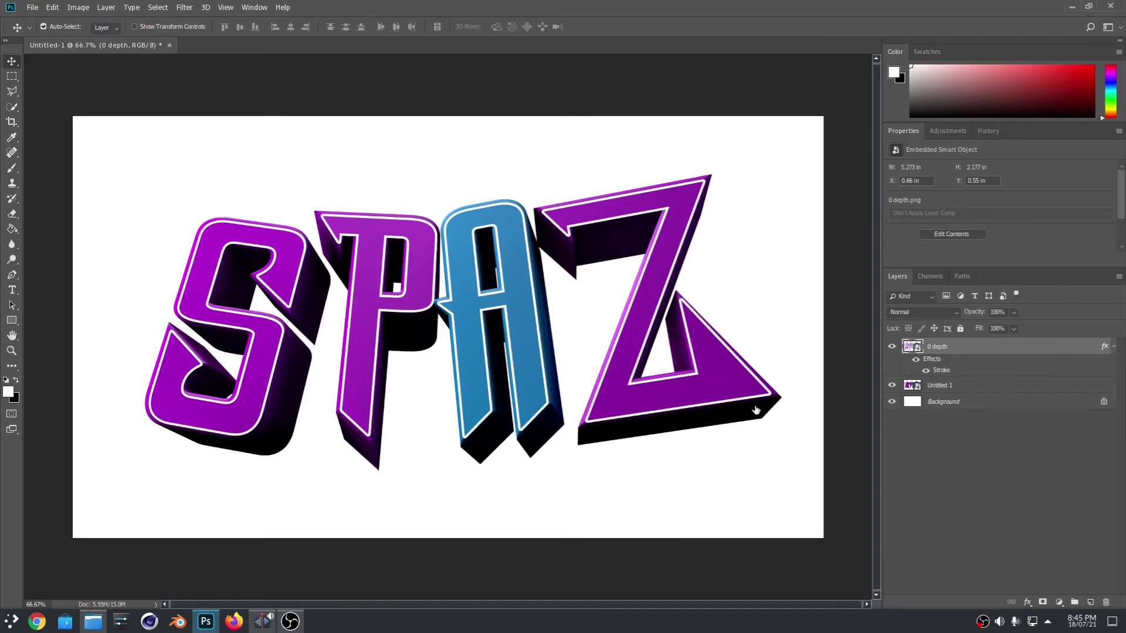
Add a black Multiply Inner Shadow to the "0 depth" layer with 100% opacity and a size of about 18 px.
click(604, 364)
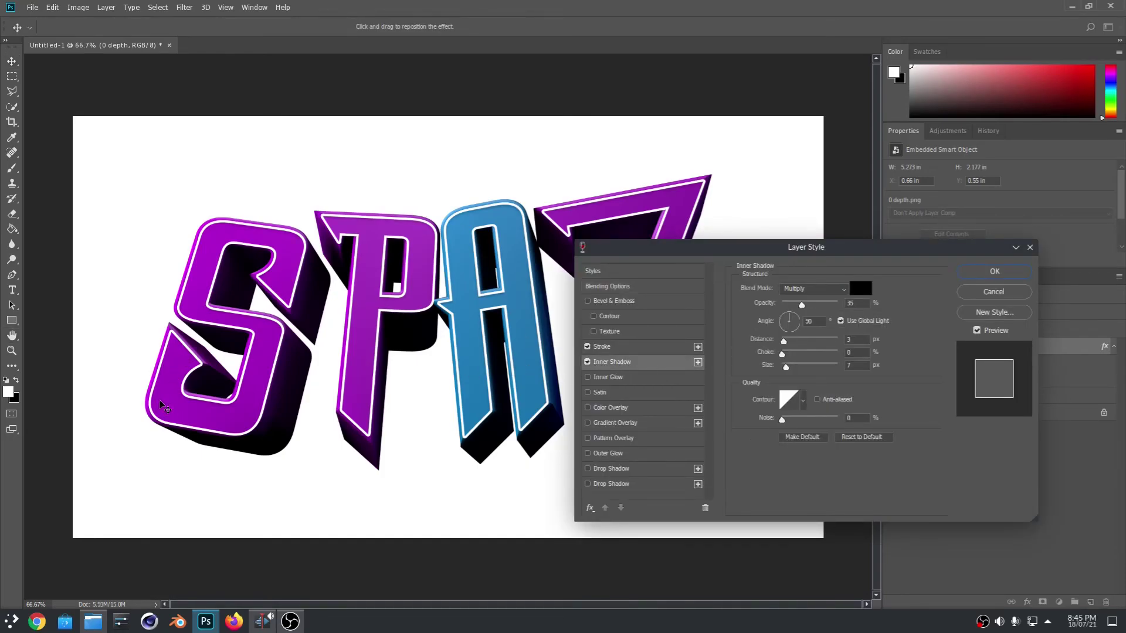
drag(802, 304, 862, 315)
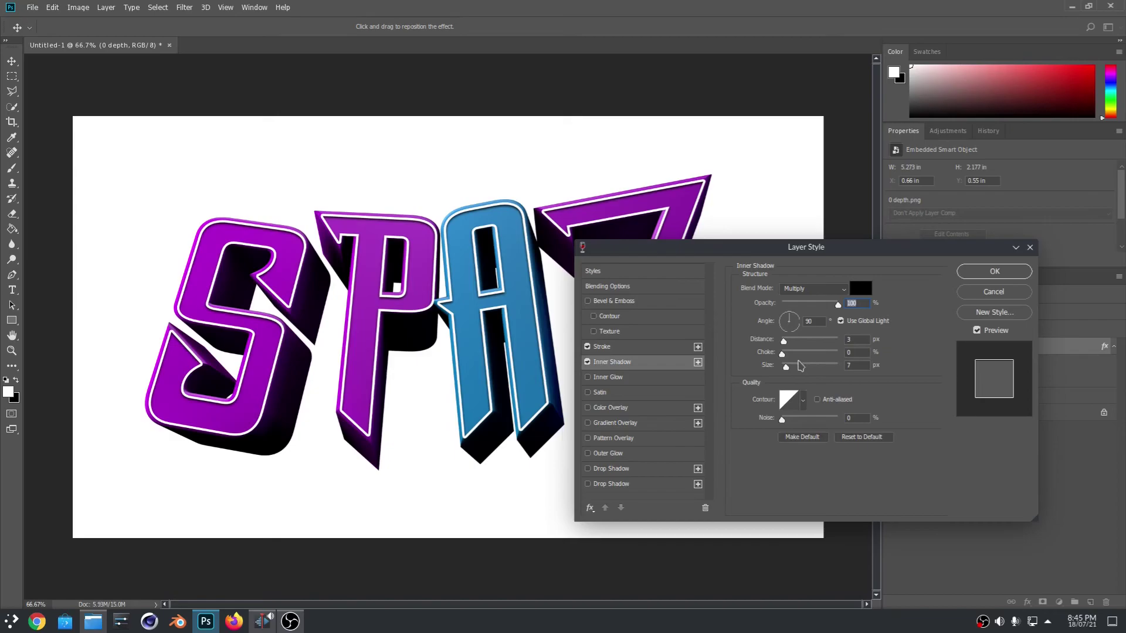
drag(787, 367, 790, 371)
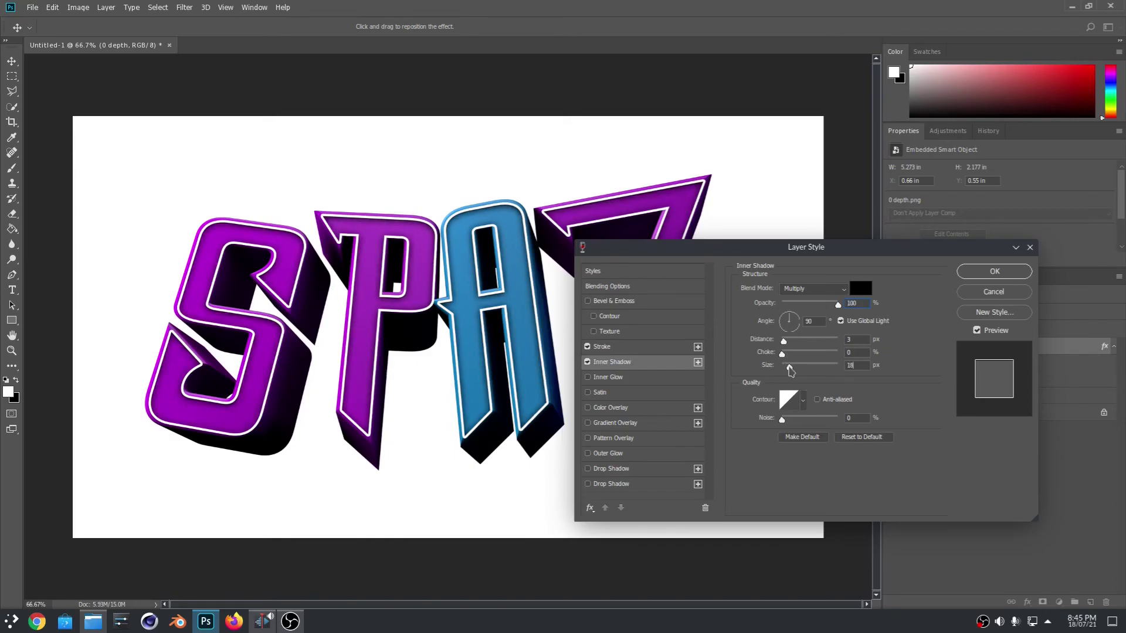
click(1013, 271)
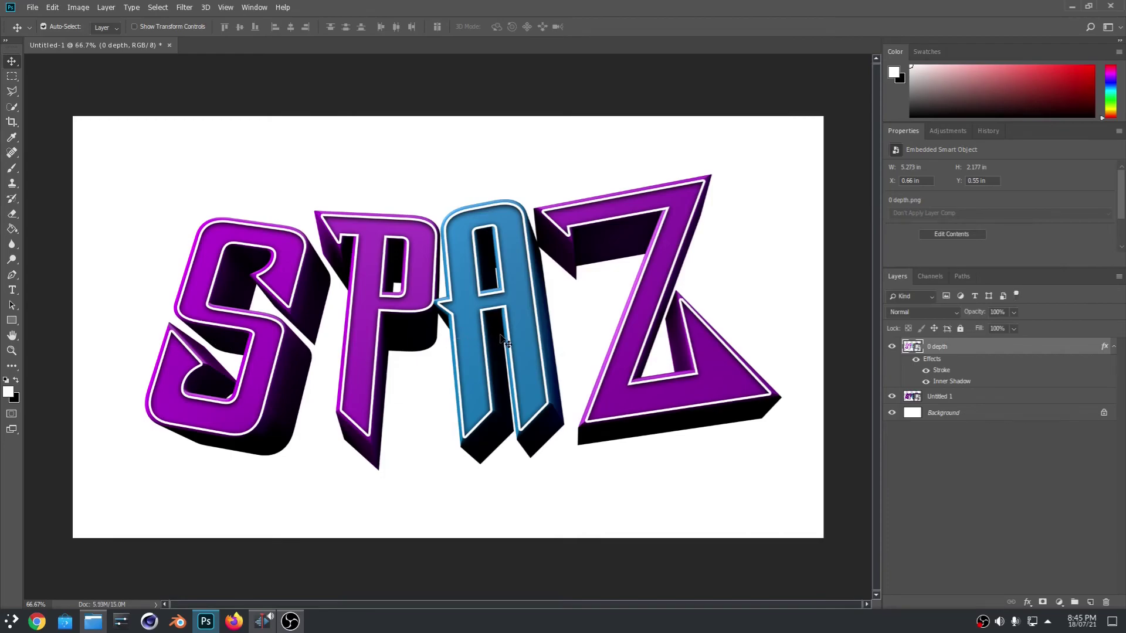
Choose a bright blue foreground color and fill the Background layer with it using the Paint Bucket tool.
click(913, 418)
click(16, 381)
click(8, 391)
click(782, 300)
drag(785, 302, 784, 296)
click(750, 246)
click(887, 229)
key(v)
key(g)
click(816, 299)
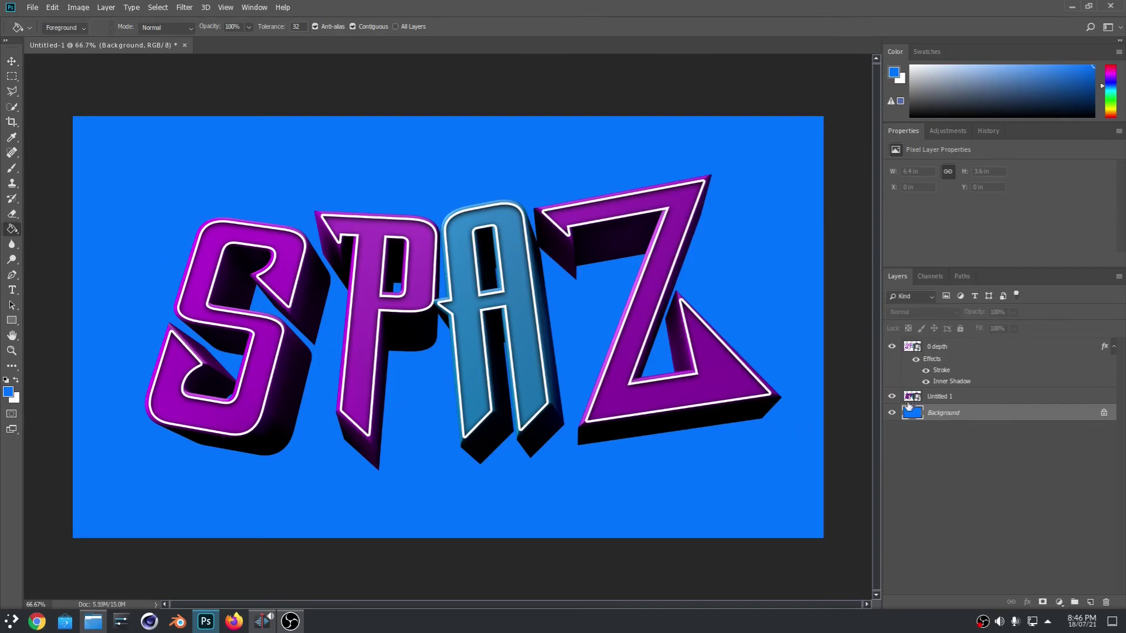
Set the foreground color to magenta ff00cc and fill the Background layer with it, finishing with the Move tool active.
click(9, 393)
drag(780, 284, 782, 255)
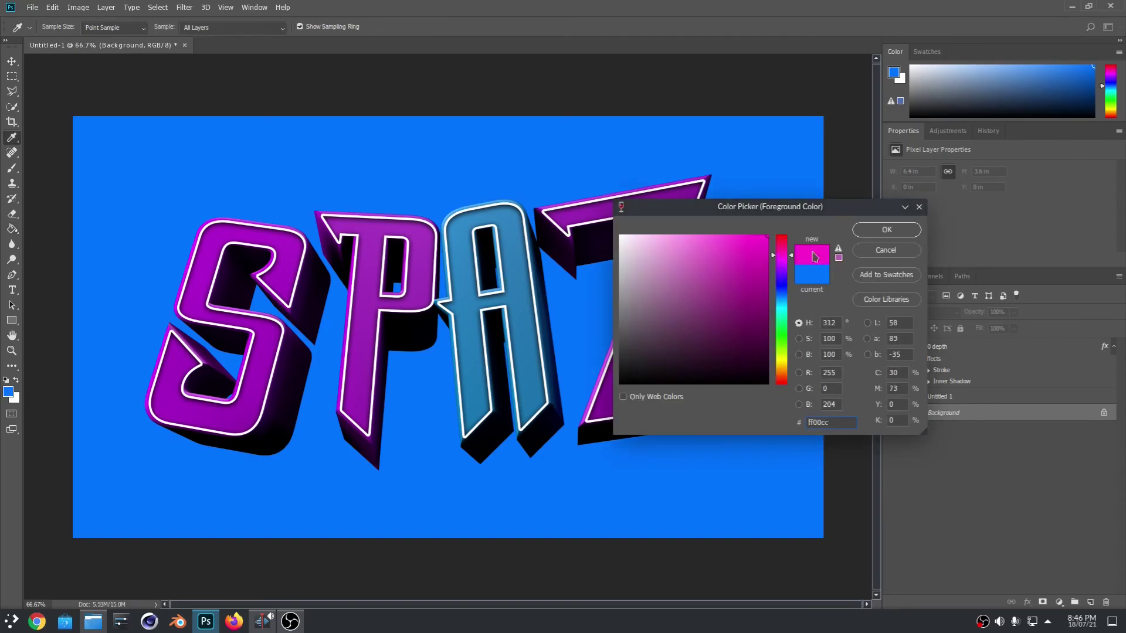
click(897, 230)
key(g)
click(851, 256)
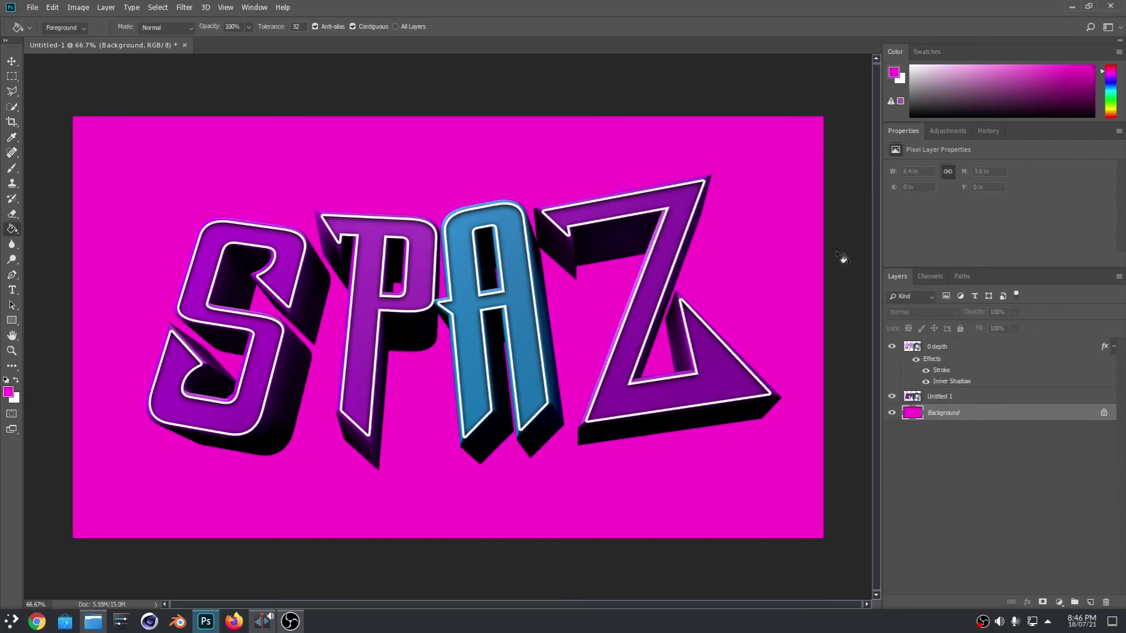
click(12, 61)
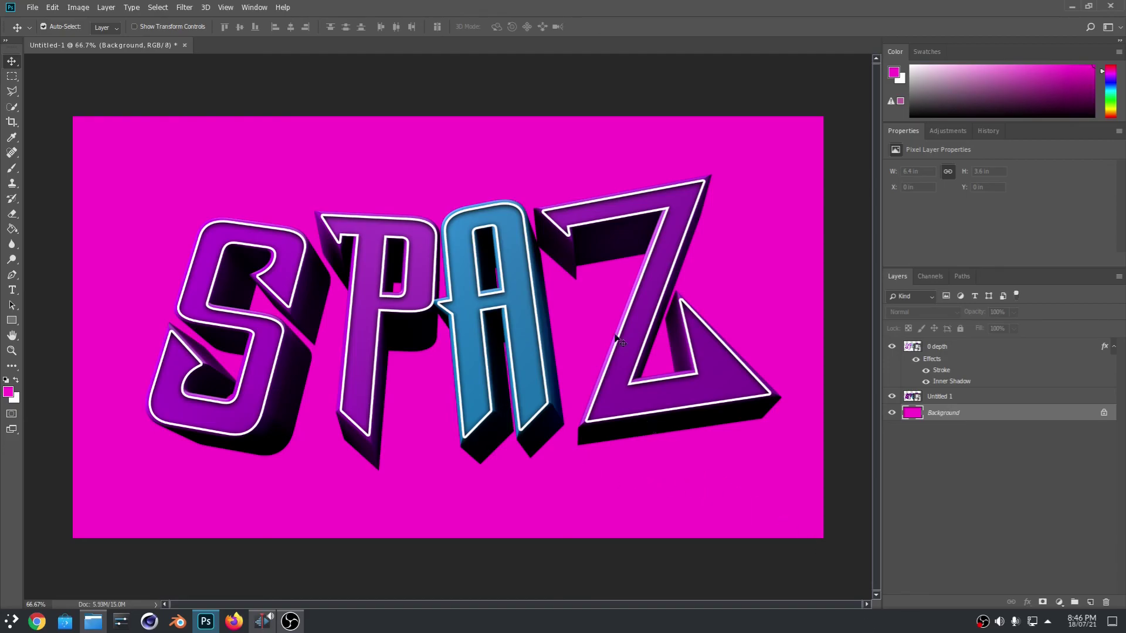
alt+scroll(642, 239, up, 3)
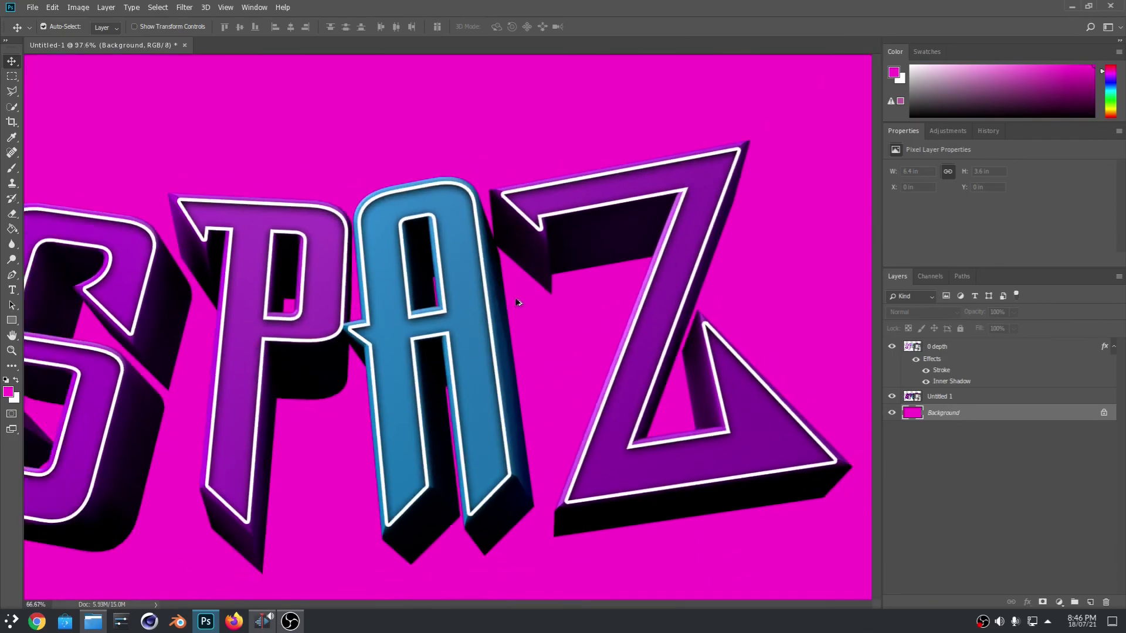
alt+scroll(515, 302, down, 5)
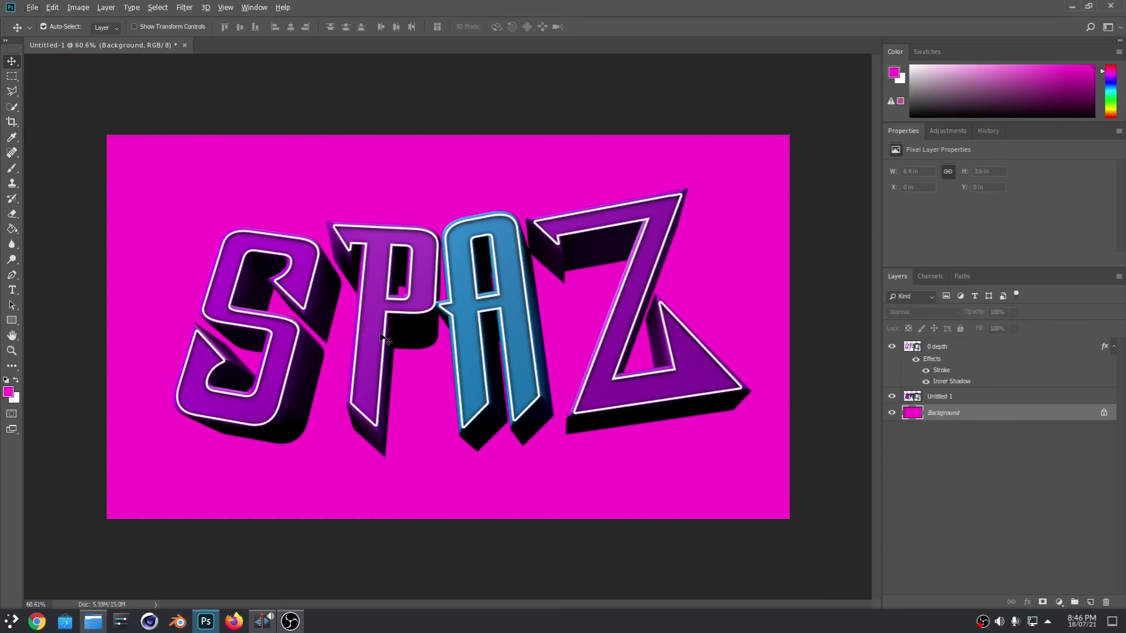